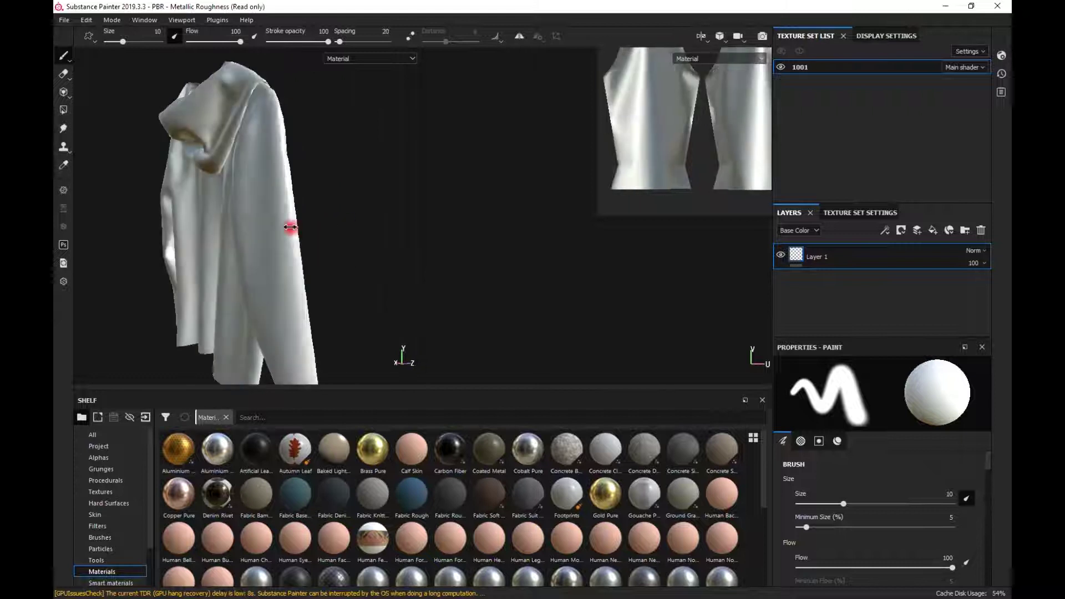
Choose the output size for the mesh maps and bake them for texture set 1001
{"action": "scroll", "coordinate": [310, 245], "scroll_direction": "up", "scroll_amount": 3}
{"action": "middle_click_drag", "start_coordinate": [215, 226], "coordinate": [272, 226], "text": "alt"}
{"action": "scroll", "coordinate": [312, 225], "scroll_direction": "down", "scroll_amount": 3}
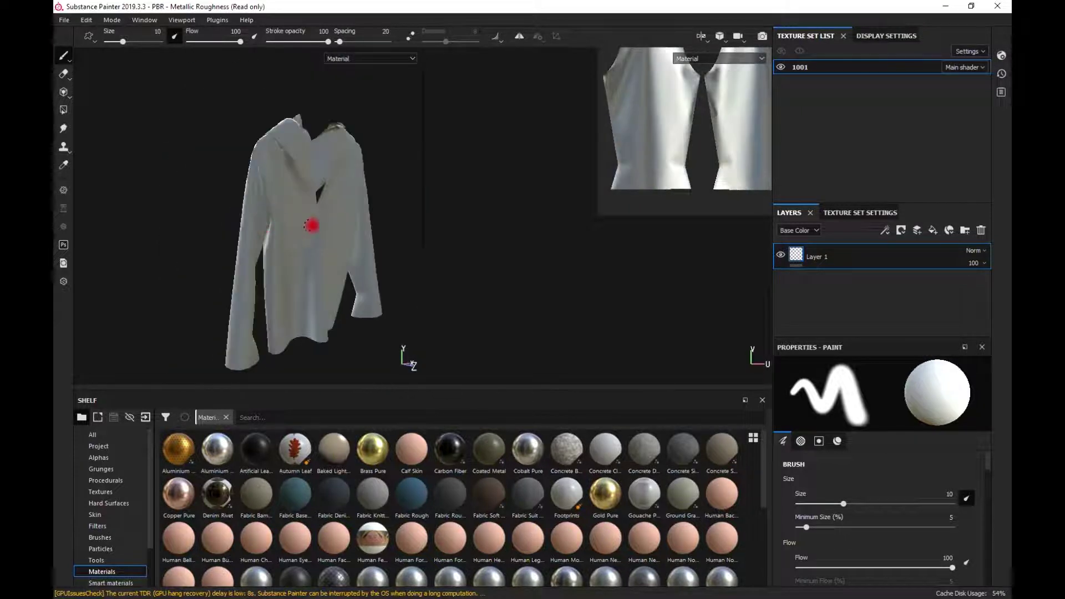
{"action": "left_click_drag", "start_coordinate": [312, 224], "coordinate": [340, 243], "text": "alt"}
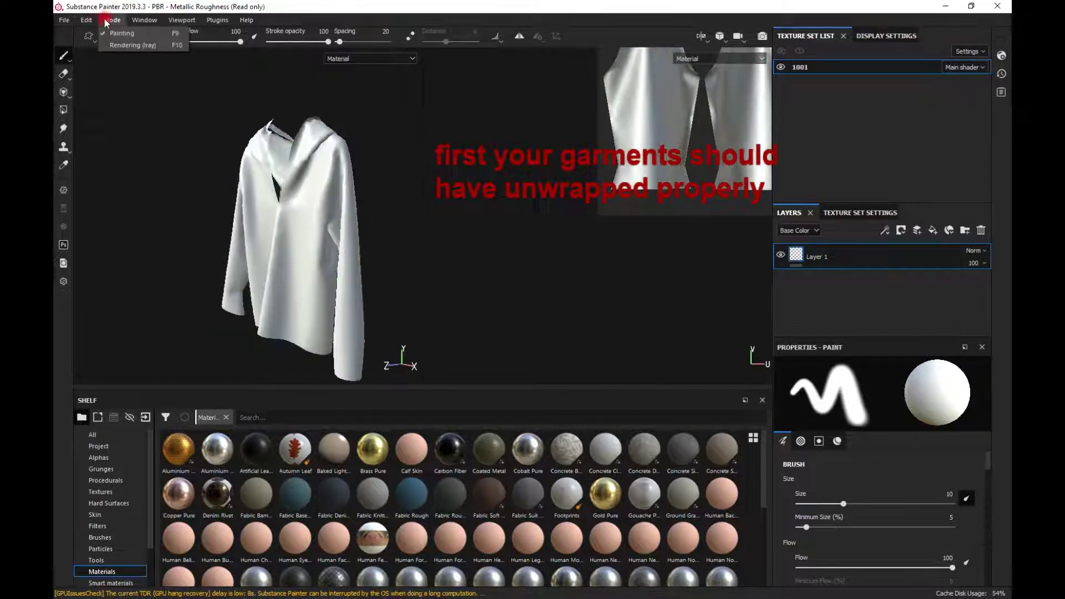
{"action": "left_click", "coordinate": [108, 68]}
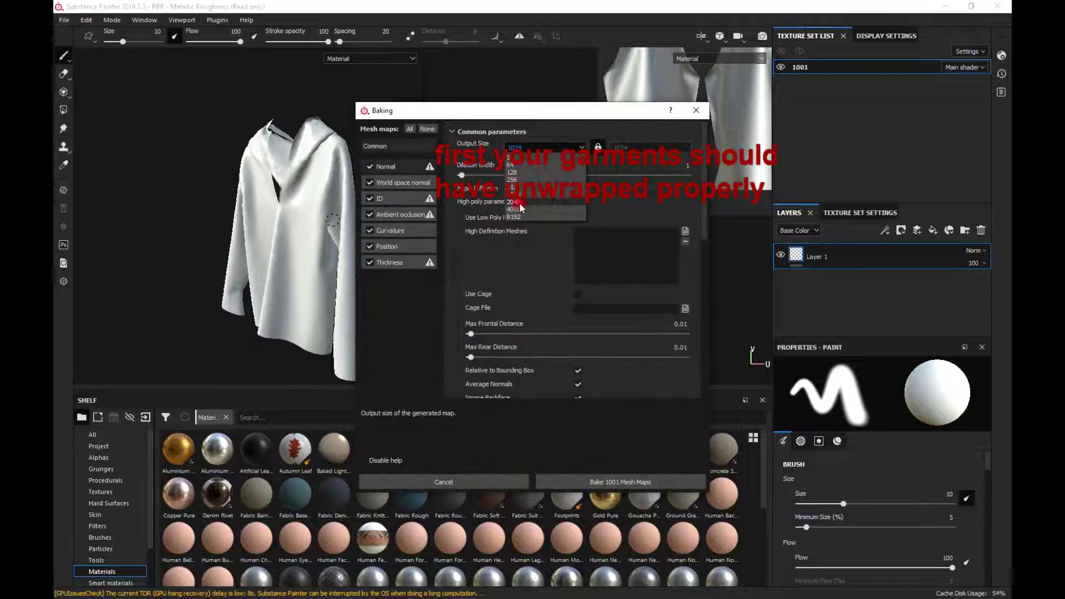
{"action": "left_click", "coordinate": [519, 204]}
{"action": "left_click", "coordinate": [651, 479]}
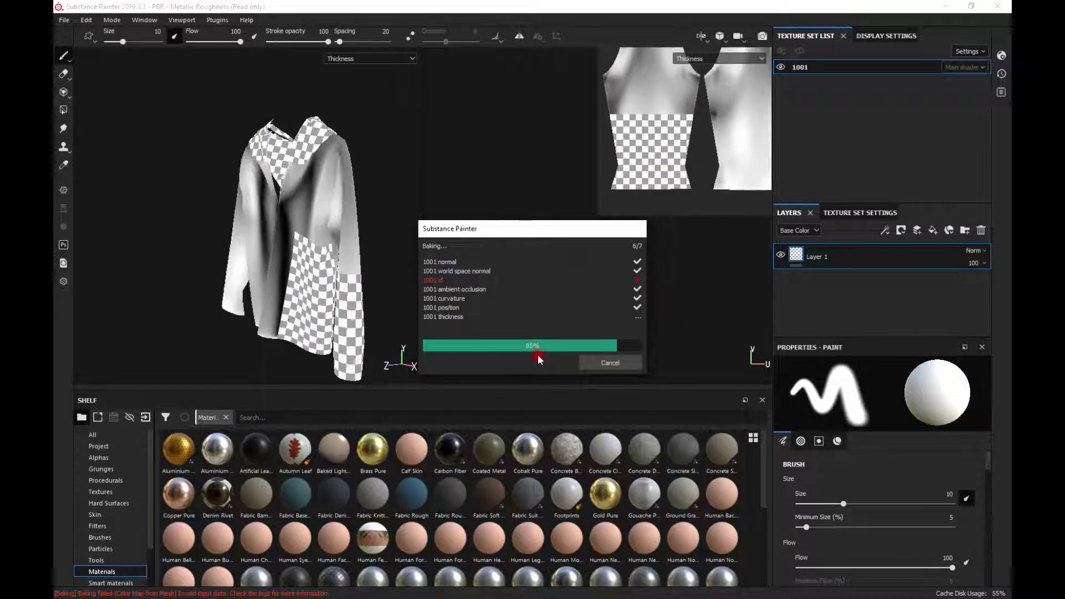
{"action": "left_click", "coordinate": [610, 363]}
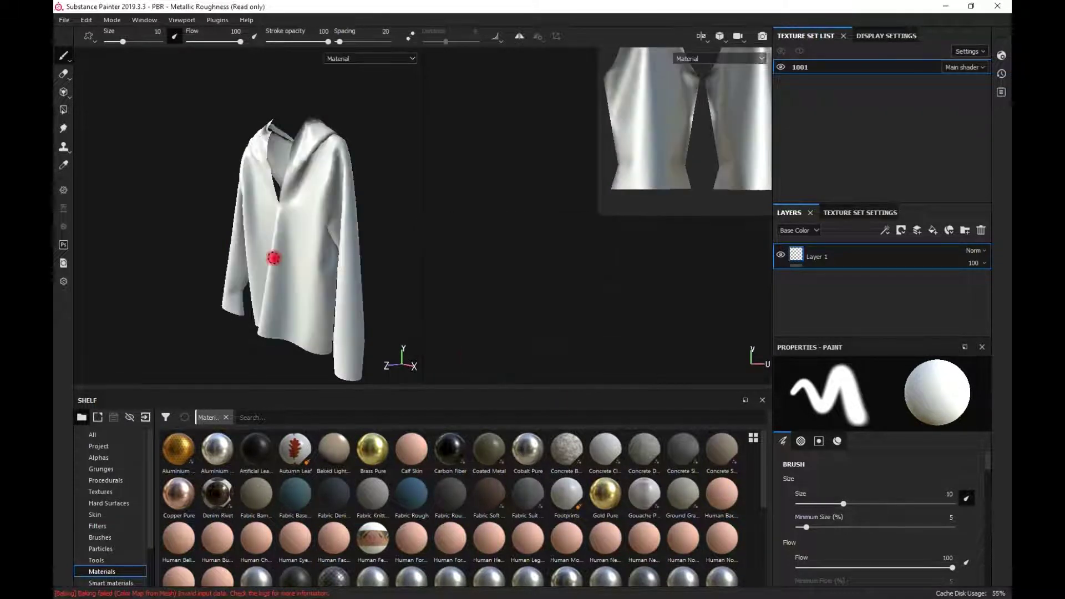
Switch to File Explorer, open the alphas folder of fabric alpha bundle vol 4, and bring its fabric patterns into view
{"action": "left_click_drag", "start_coordinate": [273, 255], "coordinate": [305, 263], "text": "alt"}
{"action": "left_click", "coordinate": [107, 437]}
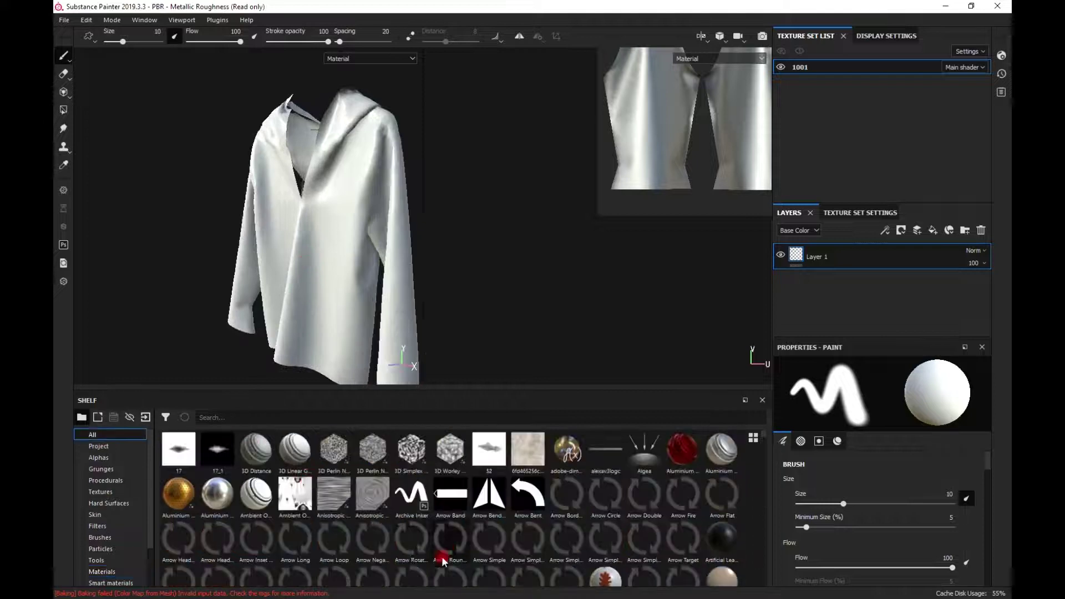
{"action": "key", "text": "alt+Tab"}
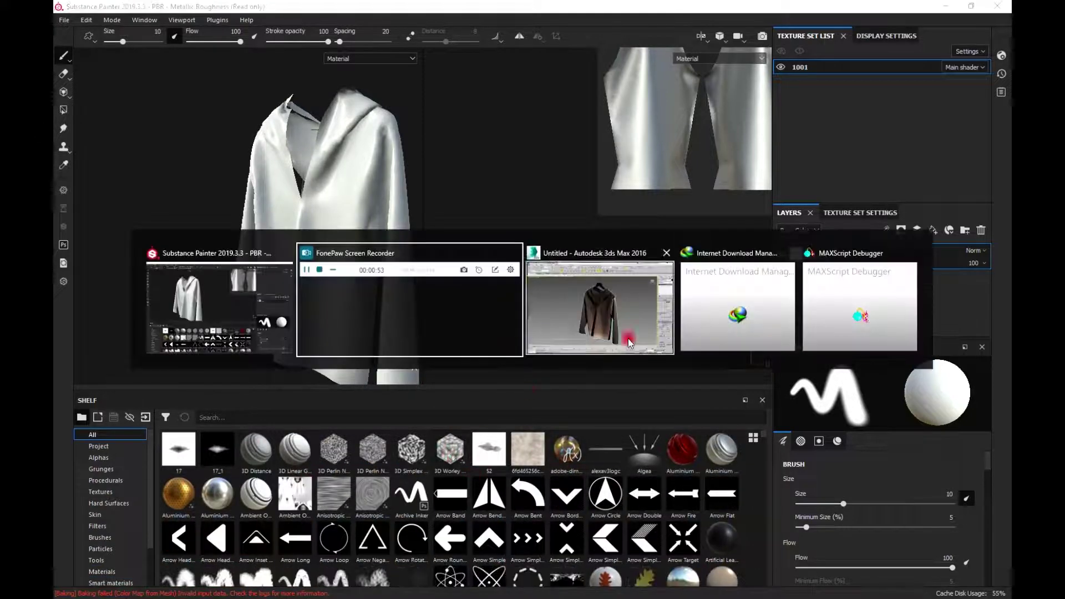
{"action": "key", "text": "super"}
{"action": "left_click", "coordinate": [239, 589]}
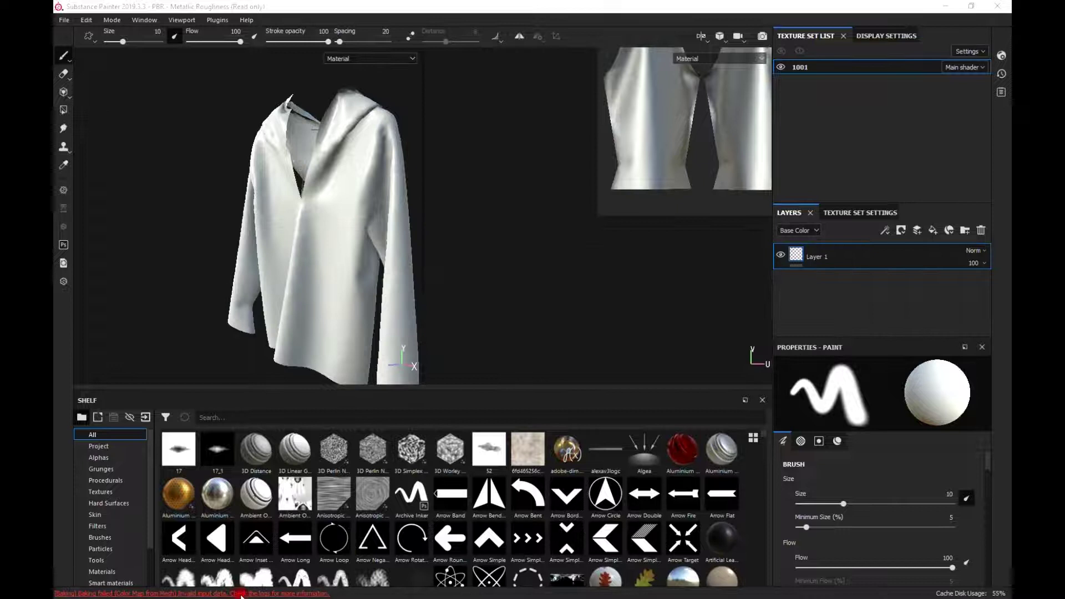
{"action": "left_click", "coordinate": [249, 329]}
{"action": "left_click_drag", "start_coordinate": [816, 326], "coordinate": [814, 387]}
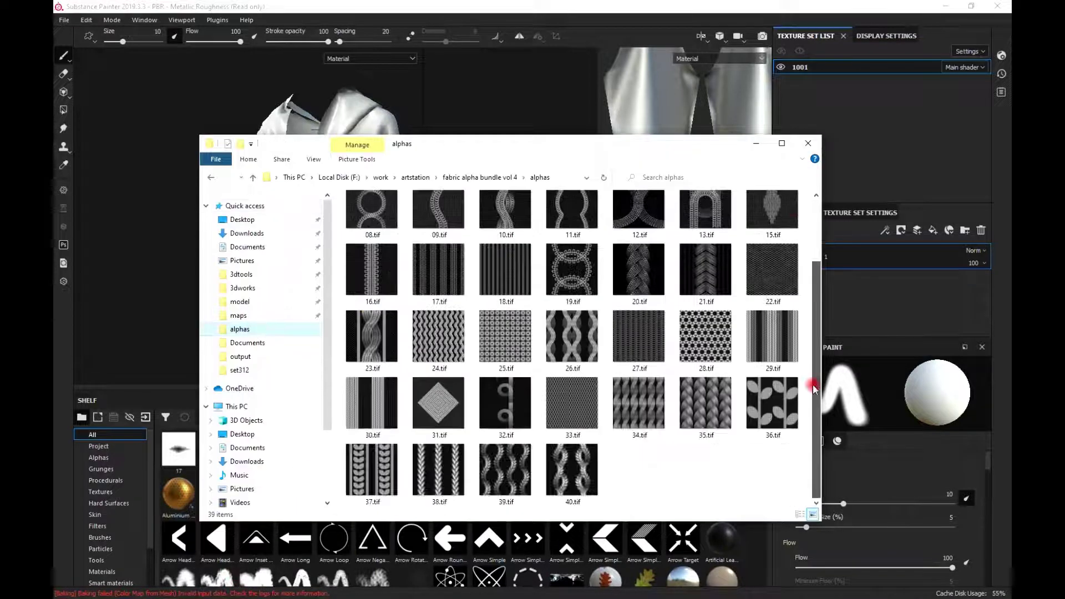
{"action": "left_click_drag", "start_coordinate": [506, 160], "coordinate": [655, 150]}
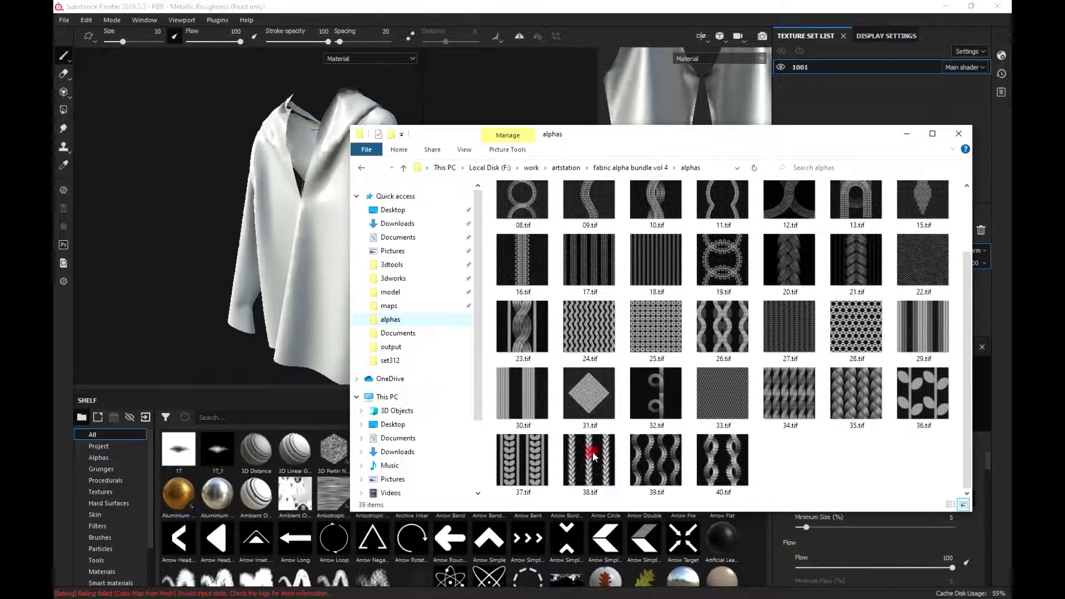
Import 38.tif into the shelf as a texture and show only the Textures category
{"action": "left_click_drag", "start_coordinate": [593, 456], "coordinate": [489, 556]}
{"action": "left_click", "coordinate": [698, 188]}
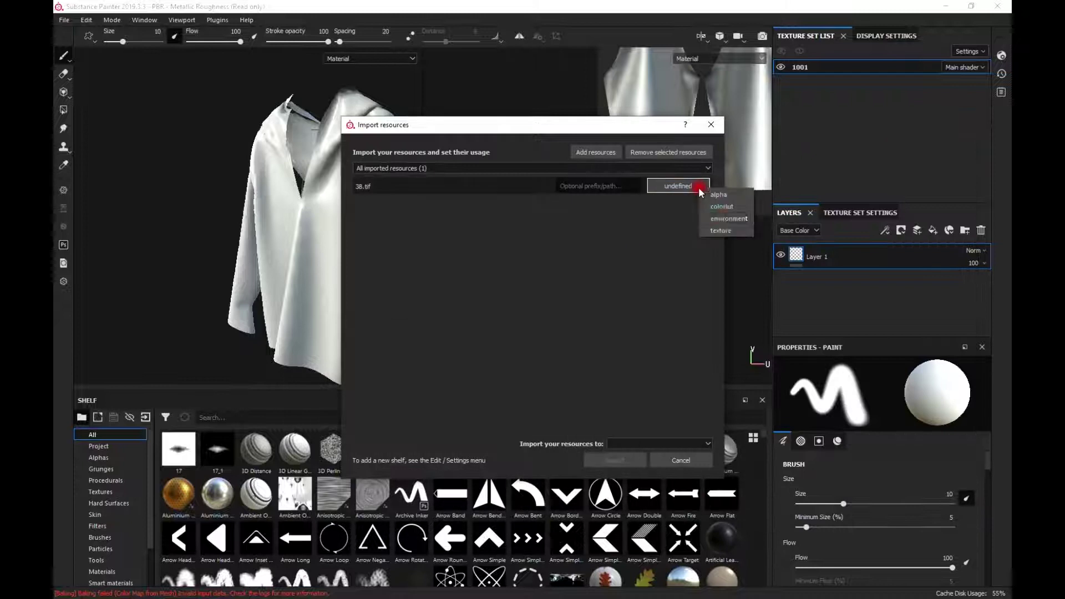
{"action": "left_click", "coordinate": [649, 457]}
{"action": "left_click", "coordinate": [621, 460]}
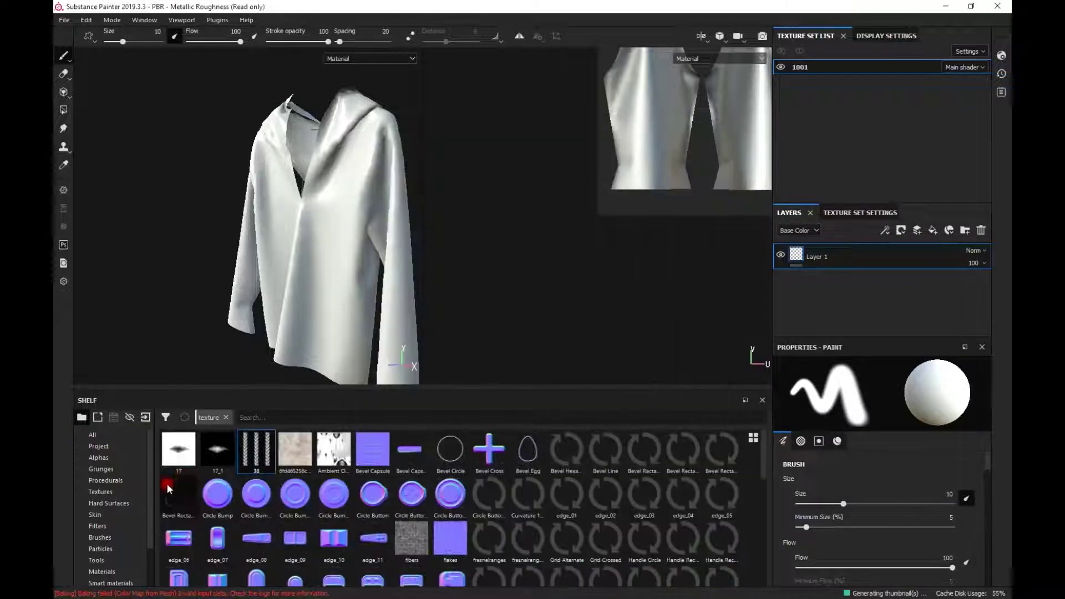
{"action": "left_click", "coordinate": [111, 492]}
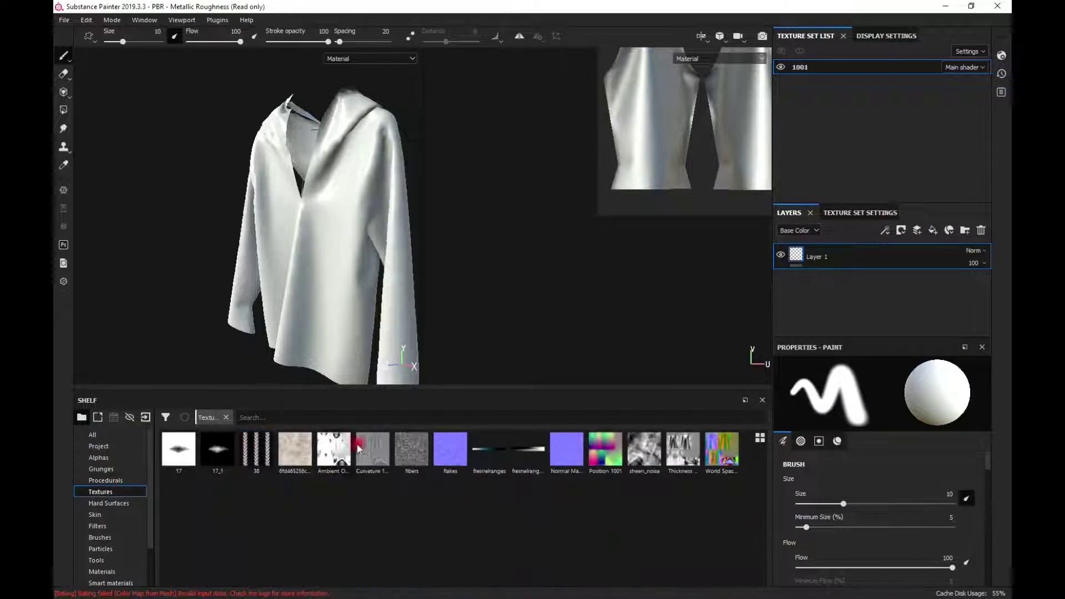
Add a fill layer above Layer 1 and assign texture 38 to its Height channel
{"action": "left_click", "coordinate": [934, 230]}
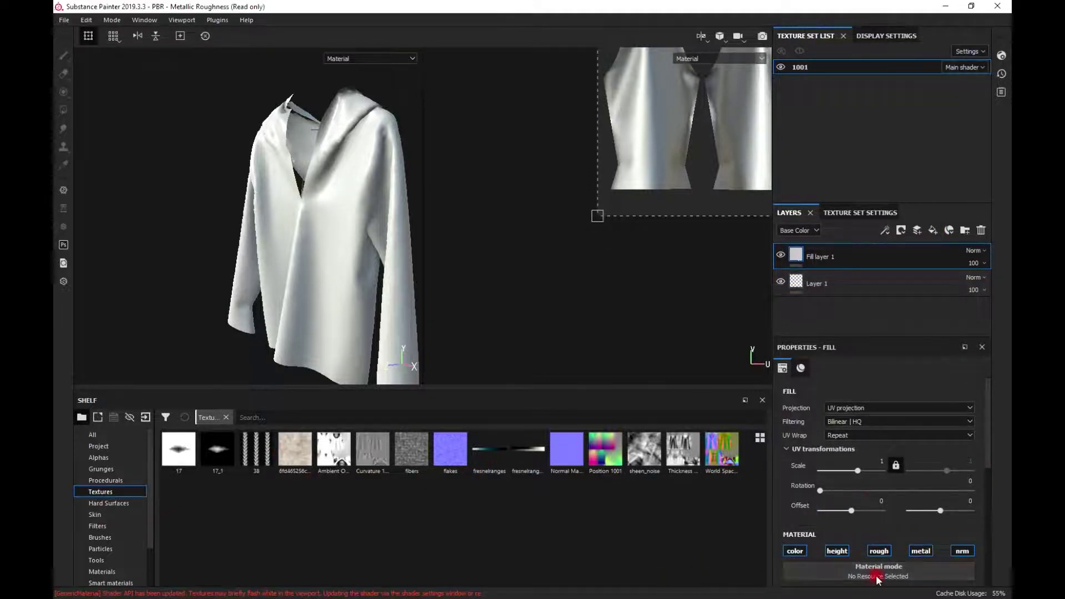
{"action": "left_click_drag", "start_coordinate": [987, 431], "coordinate": [993, 512]}
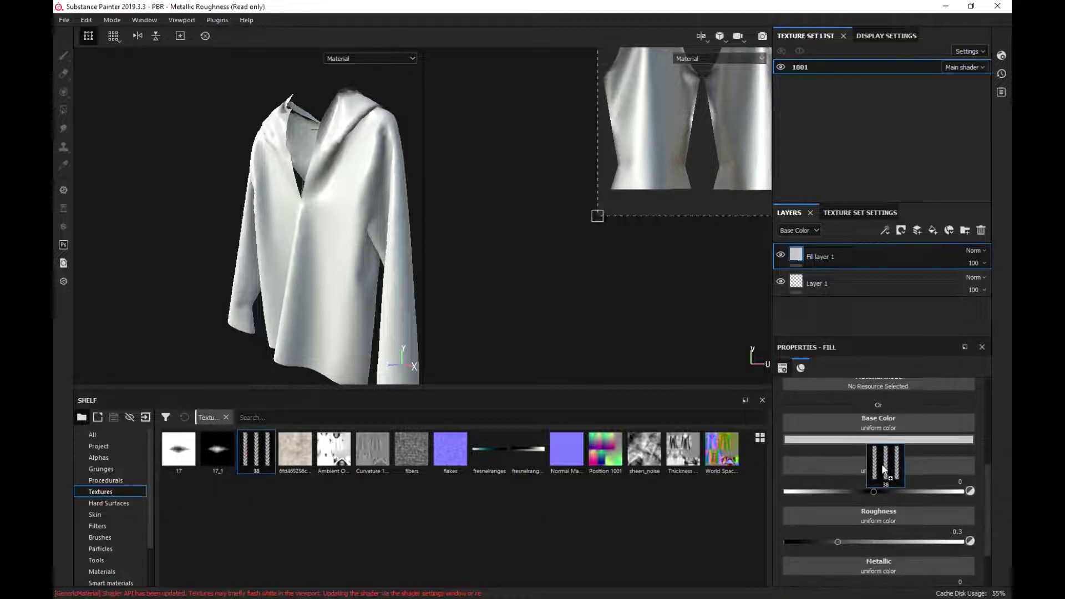
{"action": "left_click_drag", "start_coordinate": [912, 469], "coordinate": [910, 471]}
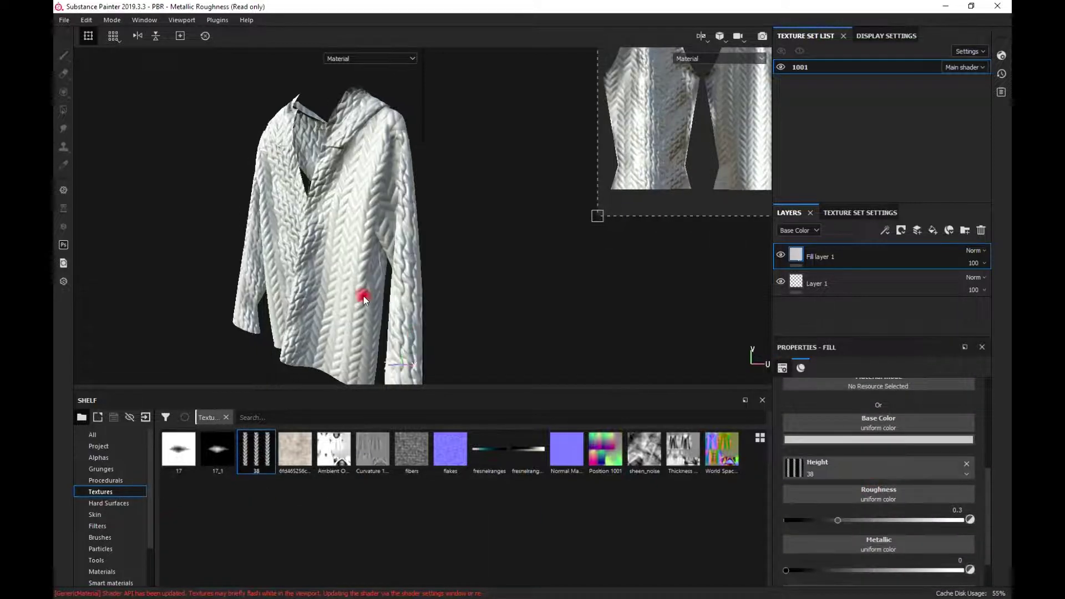
Add a black mask to Fill layer 1
{"action": "left_click_drag", "start_coordinate": [361, 297], "coordinate": [302, 270], "text": "alt"}
{"action": "middle_click_drag", "start_coordinate": [722, 141], "coordinate": [580, 271], "text": "alt"}
{"action": "mouse_move", "coordinate": [319, 285]}
{"action": "left_mouse_down", "text": "alt"}
{"action": "mouse_move", "coordinate": [233, 290]}
{"action": "mouse_move", "coordinate": [310, 305]}
{"action": "mouse_move", "coordinate": [327, 294]}
{"action": "mouse_move", "coordinate": [323, 304]}
{"action": "mouse_move", "coordinate": [319, 294]}
{"action": "left_mouse_up", "text": "alt"}
{"action": "middle_click_drag", "start_coordinate": [593, 164], "coordinate": [626, 235], "text": "alt"}
{"action": "scroll", "coordinate": [604, 271], "scroll_direction": "down", "scroll_amount": 3}
{"action": "scroll", "coordinate": [625, 236], "scroll_direction": "up", "scroll_amount": 2}
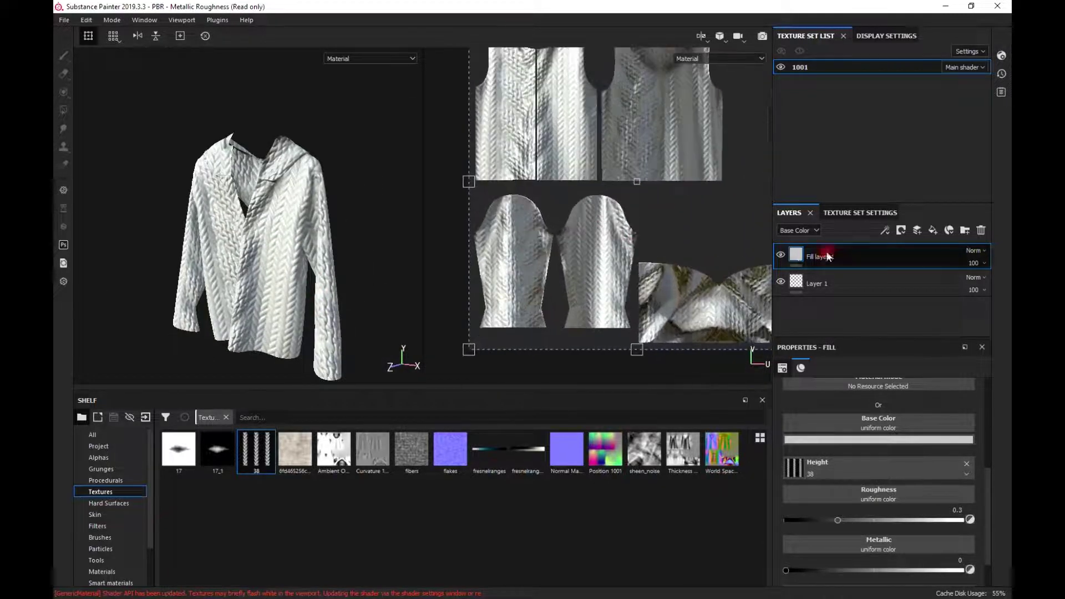
{"action": "left_click", "coordinate": [901, 230]}
{"action": "left_click", "coordinate": [931, 282]}
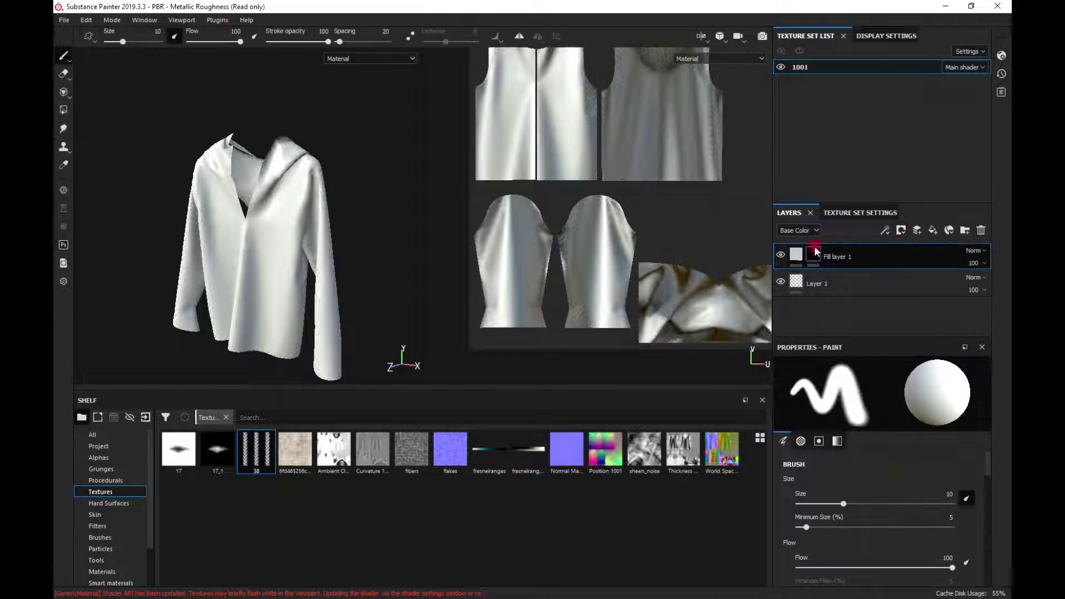
Reveal both sleeves in the mask using Polygon Fill in UV chunk mode, and return to the layer's fill properties
{"action": "left_click", "coordinate": [69, 114]}
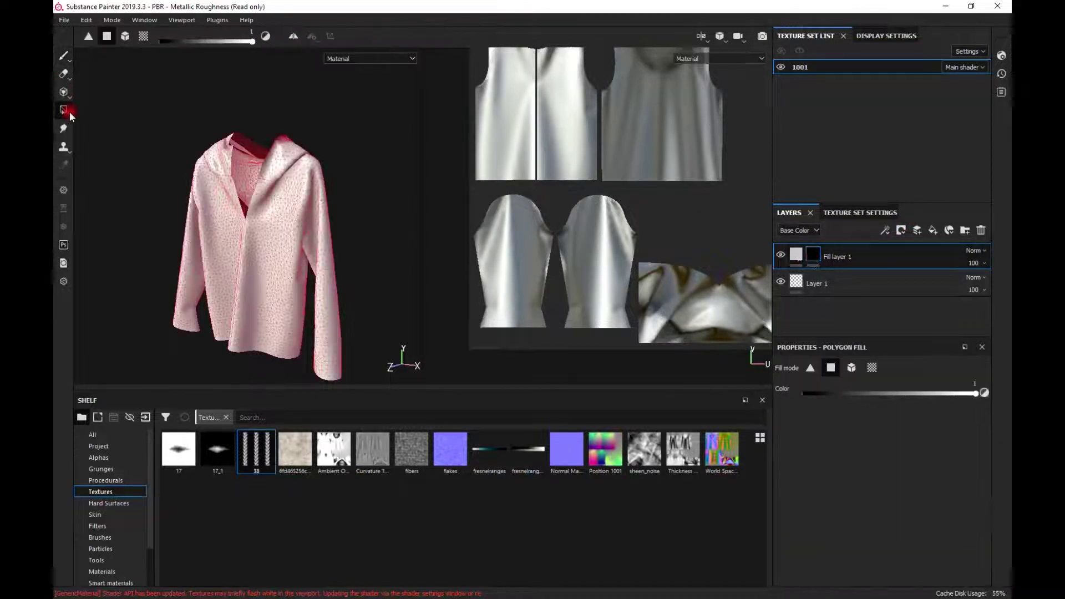
{"action": "left_click", "coordinate": [875, 368]}
{"action": "left_click", "coordinate": [591, 285]}
{"action": "middle_click_drag", "start_coordinate": [232, 257], "coordinate": [243, 256], "text": "alt"}
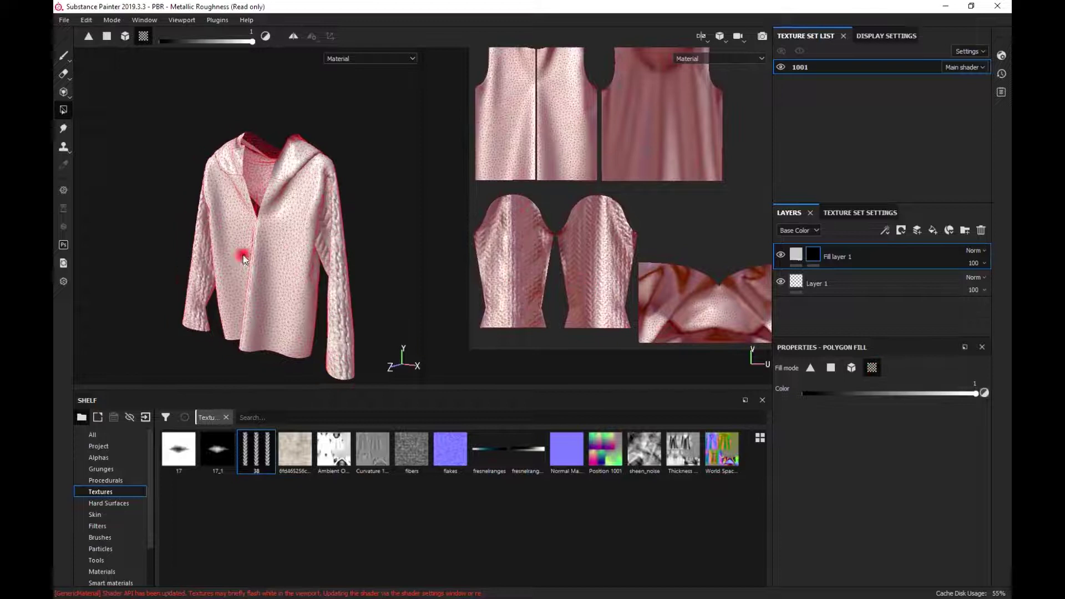
{"action": "left_click", "coordinate": [796, 255]}
Examine the sleeve knit up close in another 3D viewport display mode, and return the display to Material
{"action": "left_click_drag", "start_coordinate": [274, 260], "coordinate": [294, 247], "text": "alt"}
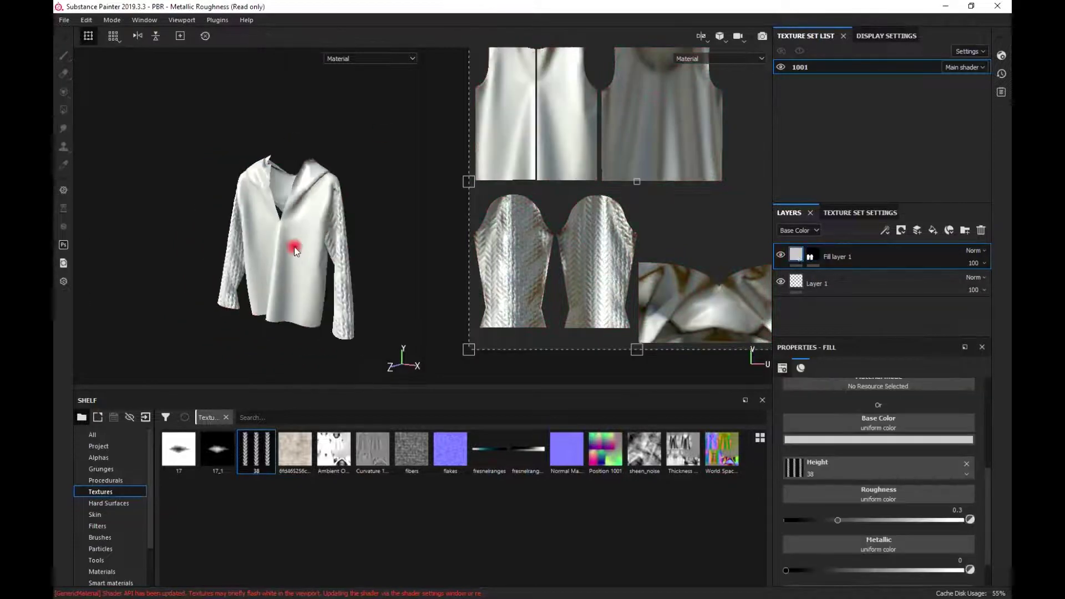
{"action": "scroll", "coordinate": [314, 271], "scroll_direction": "up", "scroll_amount": 3}
{"action": "left_click_drag", "start_coordinate": [318, 283], "coordinate": [366, 244], "text": "alt"}
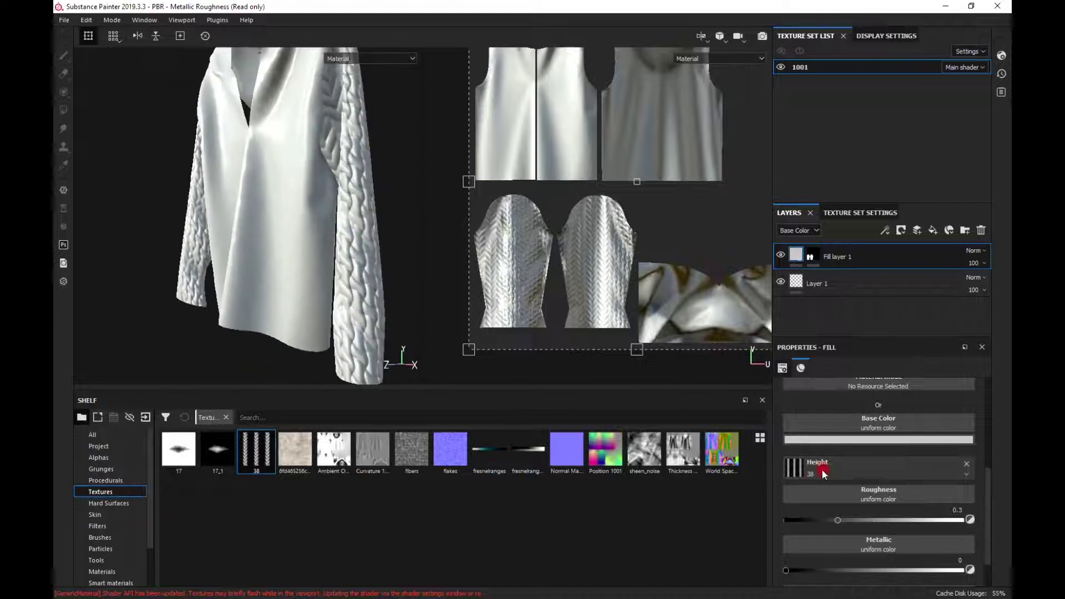
{"action": "left_click", "coordinate": [399, 58]}
{"action": "left_click", "coordinate": [342, 84]}
{"action": "left_click_drag", "start_coordinate": [368, 131], "coordinate": [357, 258], "text": "alt"}
{"action": "left_click", "coordinate": [370, 59]}
{"action": "left_click", "coordinate": [366, 70]}
Try UV scales of 2 and 3 for the fill on the sleeves
{"action": "left_click_drag", "start_coordinate": [986, 437], "coordinate": [984, 373]}
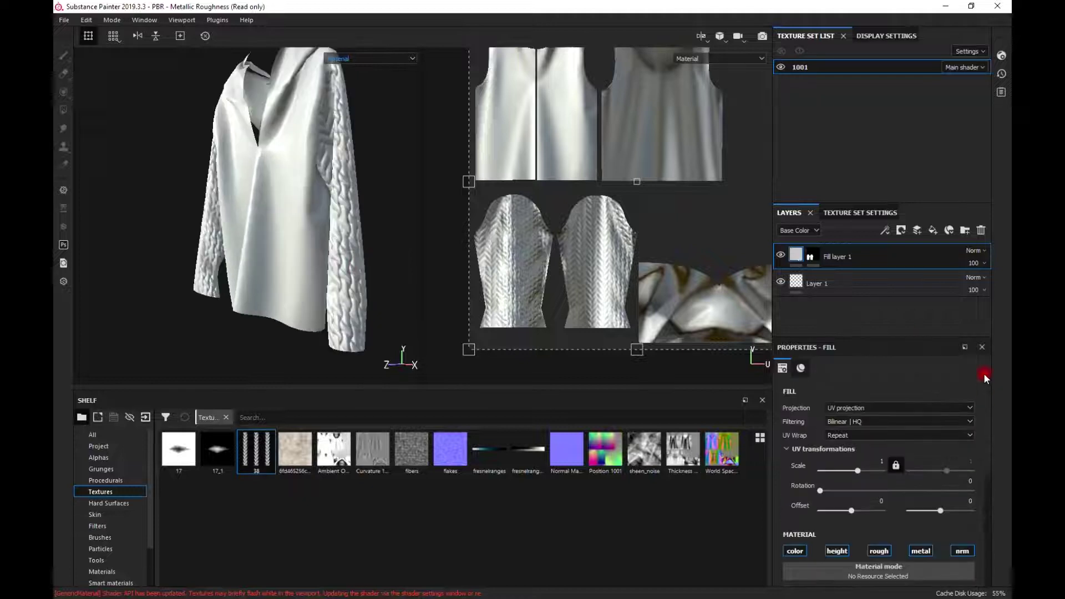
{"action": "type", "text": "2"}
{"action": "key", "text": "Return"}
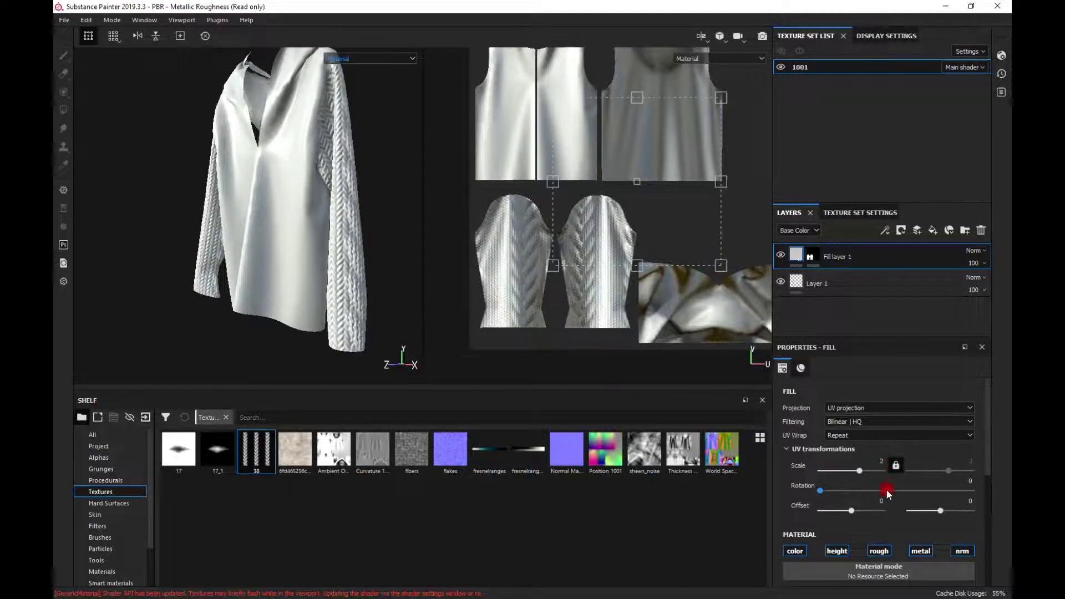
{"action": "left_click", "coordinate": [884, 462]}
{"action": "type", "text": "3"}
{"action": "key", "text": "Return"}
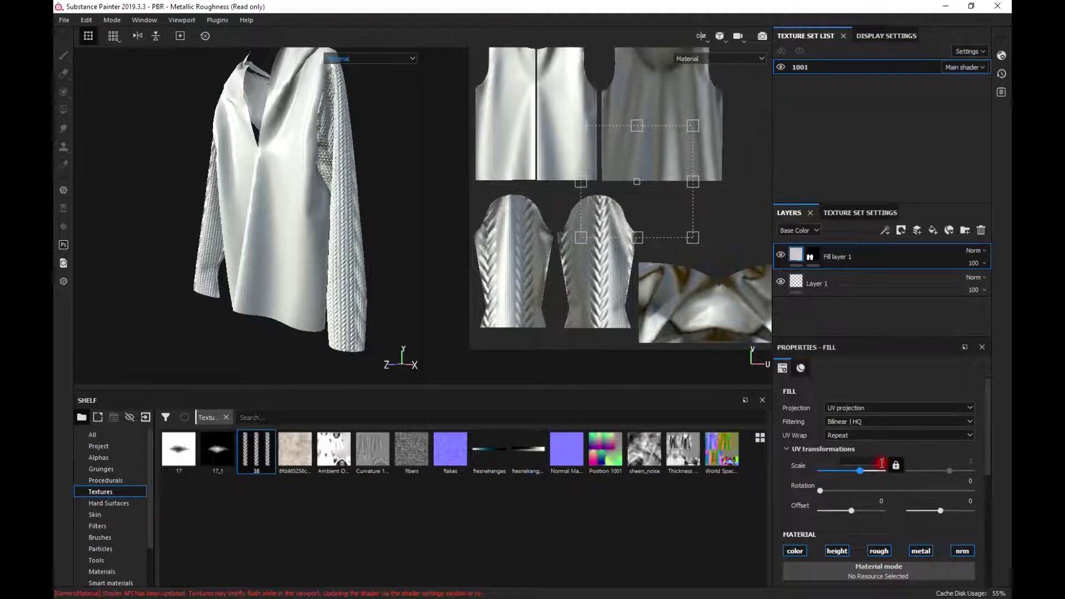
Set the fill's UV scale to 5 and move the pattern over the sleeve island, offset about -0.12 and -0.22
{"action": "type", "text": "5"}
{"action": "key", "text": "Return"}
{"action": "left_click_drag", "start_coordinate": [637, 197], "coordinate": [596, 272]}
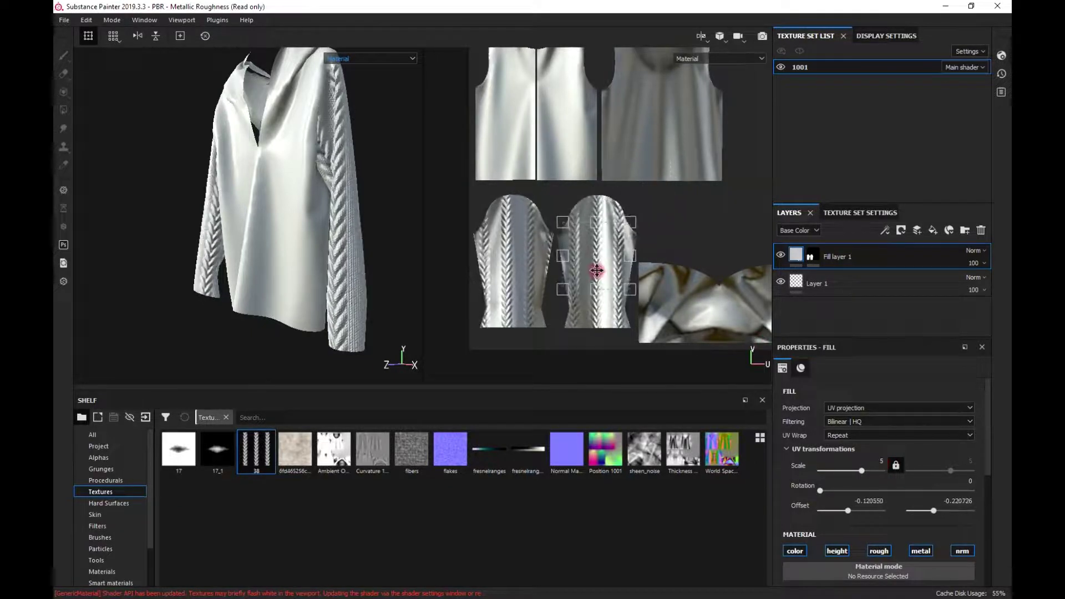
Set the sleeve fill's UV scale to 6
{"action": "left_click_drag", "start_coordinate": [198, 257], "coordinate": [383, 282], "text": "alt"}
{"action": "scroll", "coordinate": [398, 270], "scroll_direction": "up", "scroll_amount": 3}
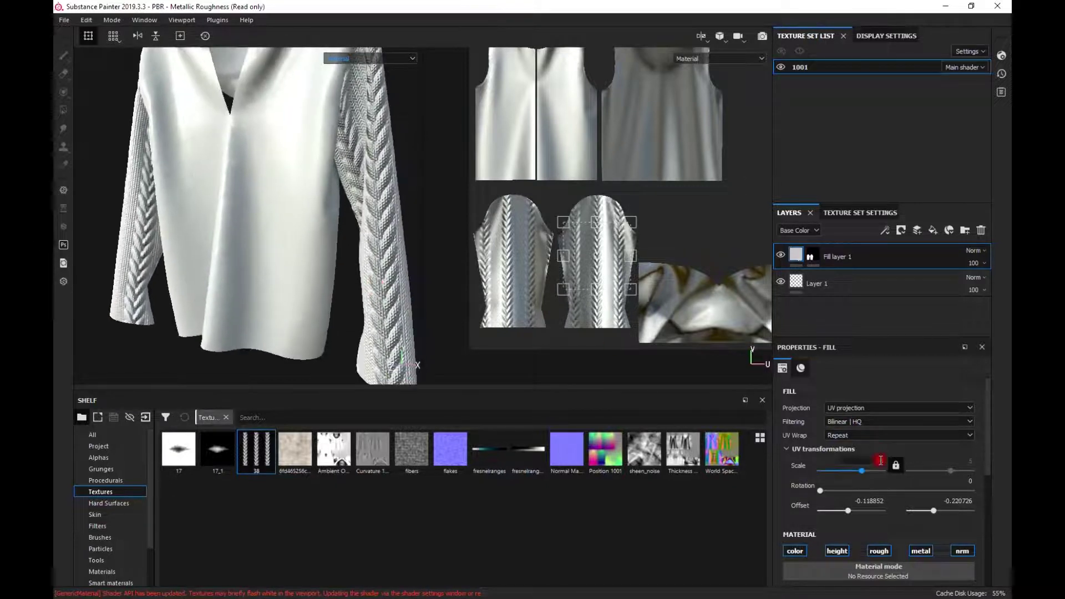
{"action": "type", "text": "6"}
{"action": "key", "text": "Return"}
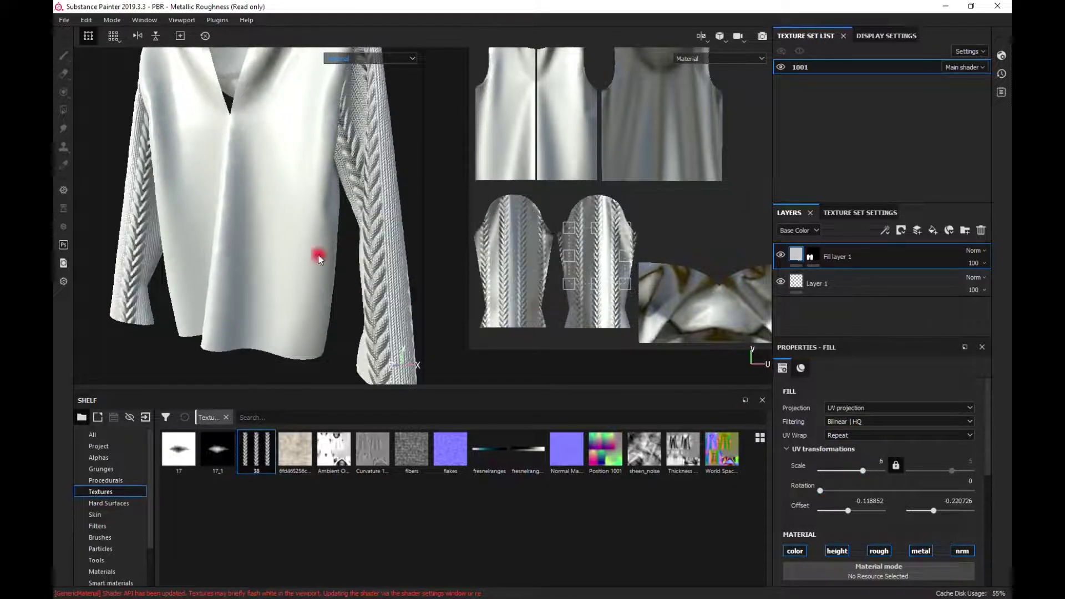
Add a second fill layer above the masked sleeve layer
{"action": "left_click_drag", "start_coordinate": [319, 258], "coordinate": [238, 240], "text": "alt"}
{"action": "scroll", "coordinate": [200, 245], "scroll_direction": "down", "scroll_amount": 2}
{"action": "scroll", "coordinate": [283, 229], "scroll_direction": "up", "scroll_amount": 3}
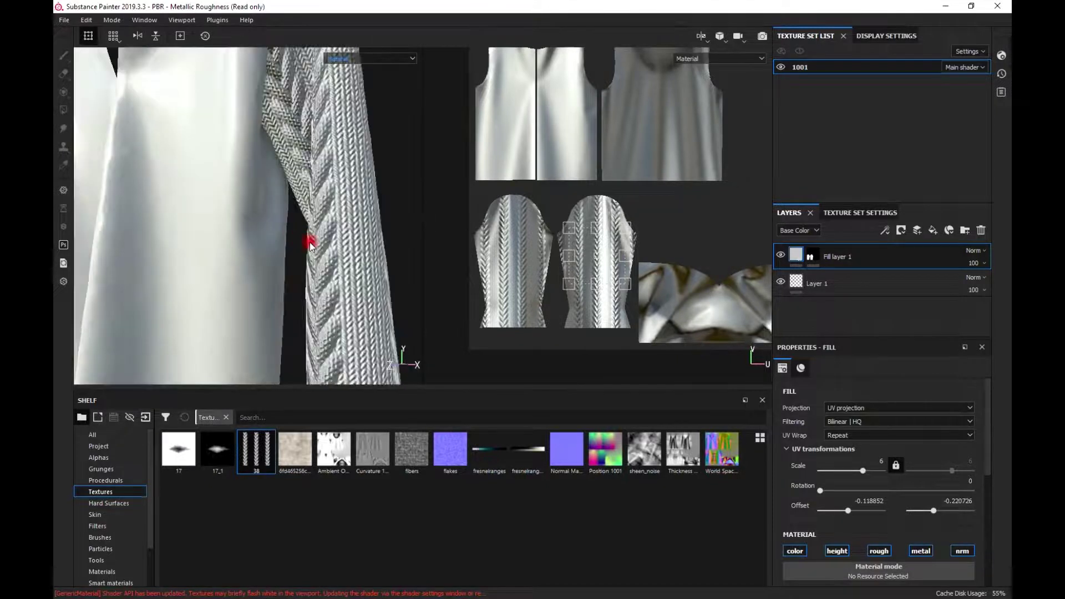
{"action": "scroll", "coordinate": [310, 244], "scroll_direction": "down", "scroll_amount": 4}
{"action": "left_click_drag", "start_coordinate": [311, 249], "coordinate": [308, 271], "text": "alt"}
{"action": "left_click_drag", "start_coordinate": [333, 208], "coordinate": [315, 215], "text": "alt"}
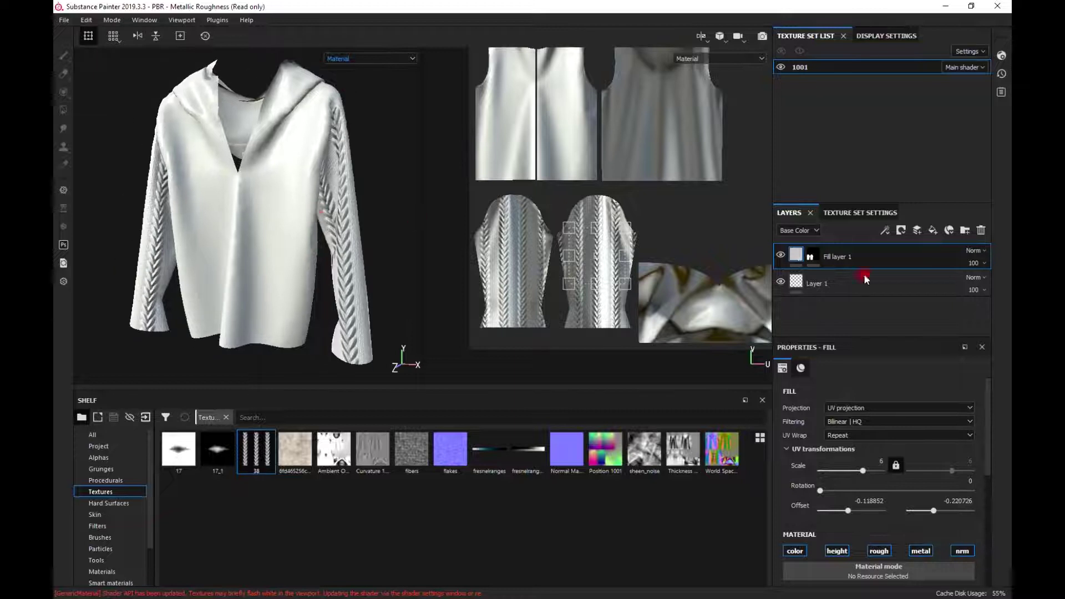
{"action": "left_click", "coordinate": [933, 230]}
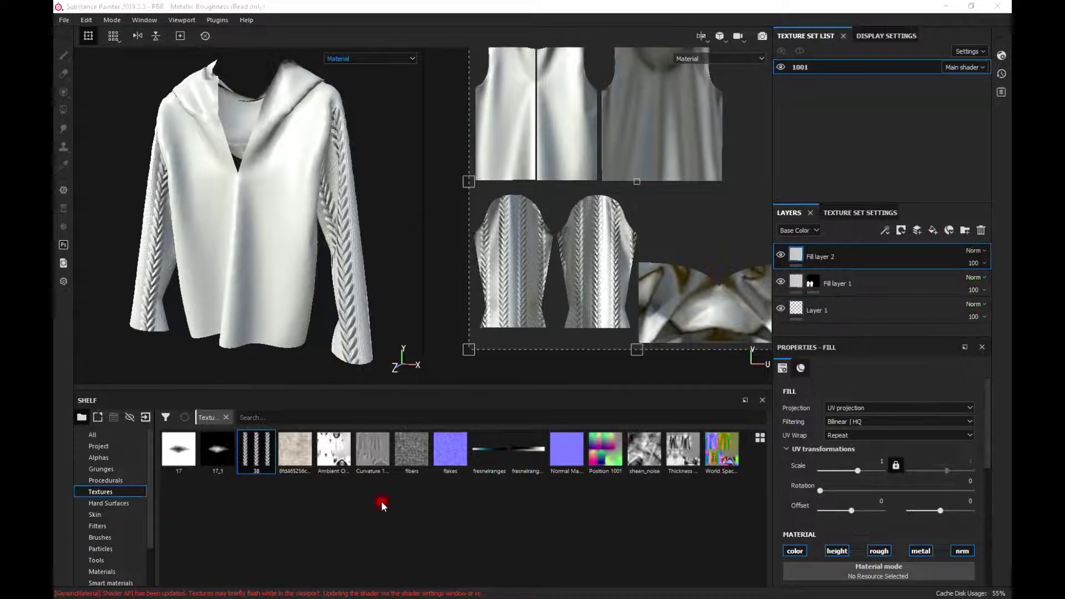
Import 23.tif from the alphas folder into the shelf as a texture
{"action": "key", "text": "alt+Tab"}
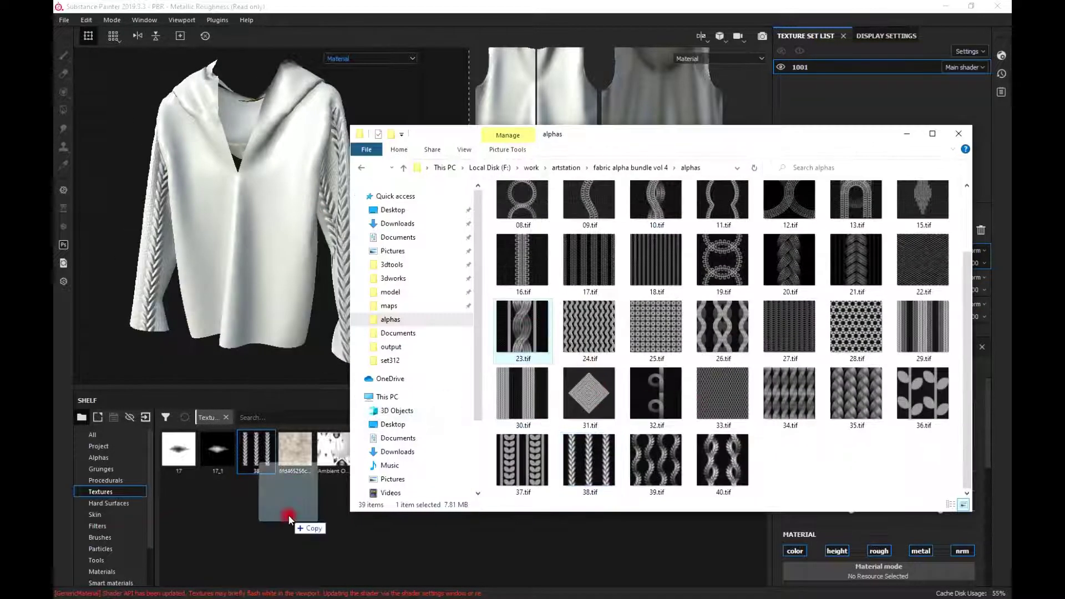
{"action": "left_click_drag", "start_coordinate": [289, 514], "coordinate": [287, 519]}
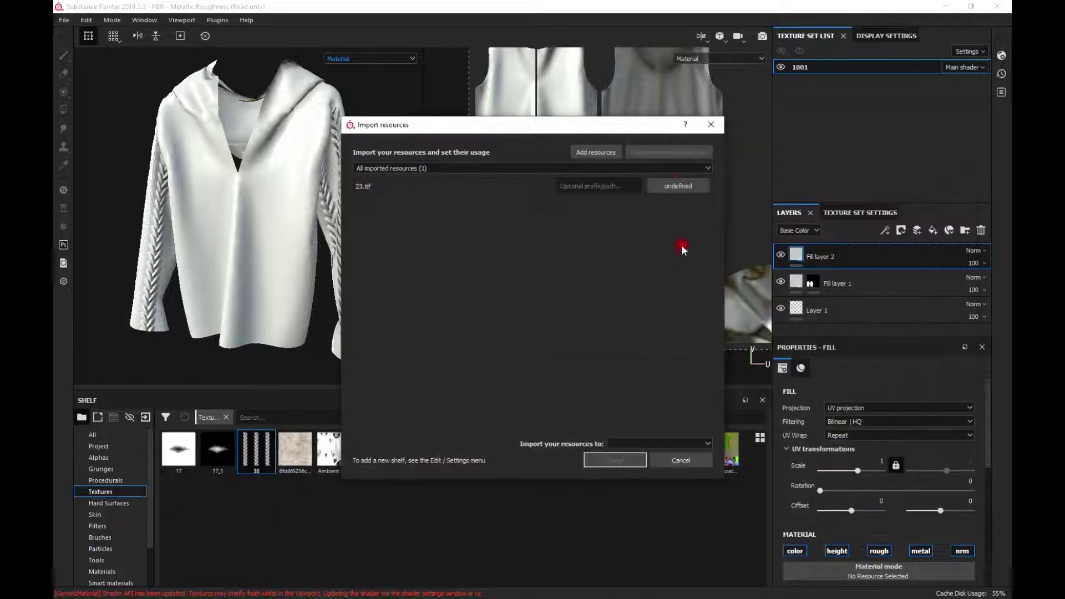
{"action": "left_click", "coordinate": [673, 186]}
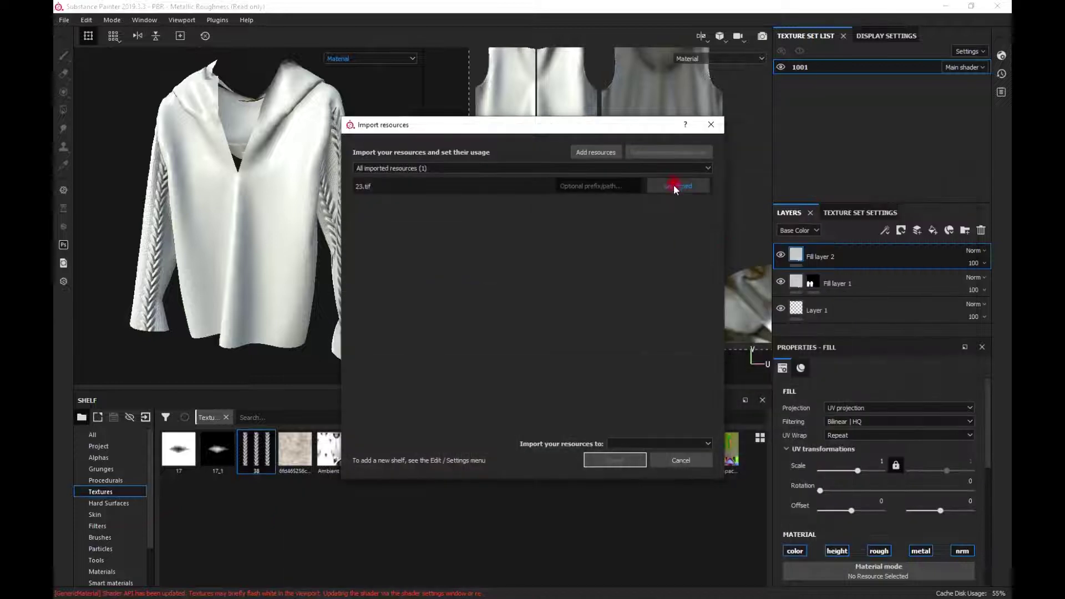
{"action": "left_click", "coordinate": [694, 443]}
{"action": "left_click", "coordinate": [665, 464]}
{"action": "left_click", "coordinate": [621, 460]}
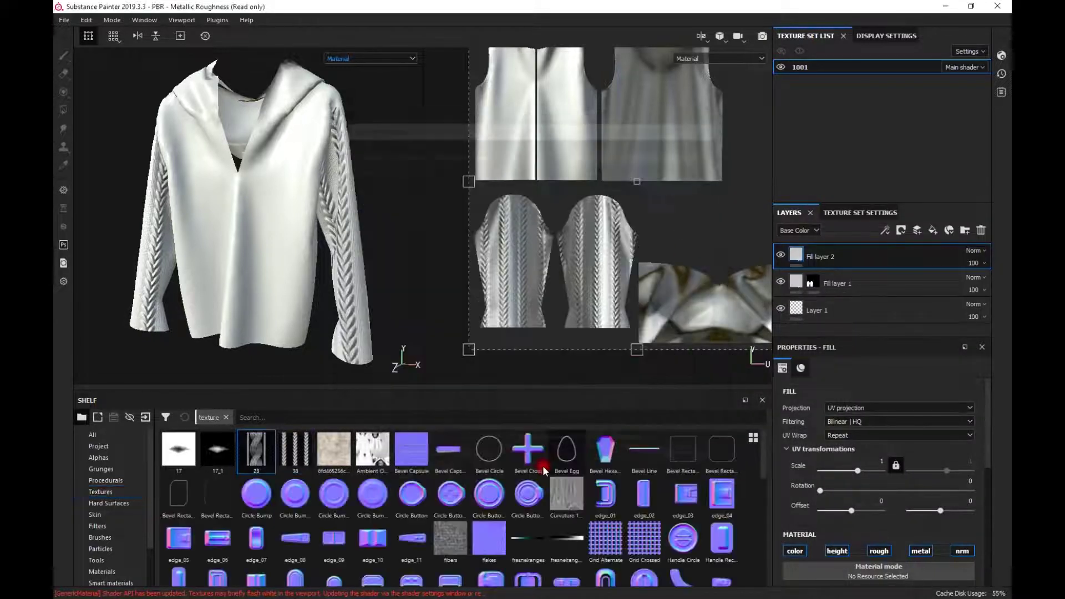
Apply texture 23 as the height of the new unmasked fill layer
{"action": "left_click", "coordinate": [107, 436]}
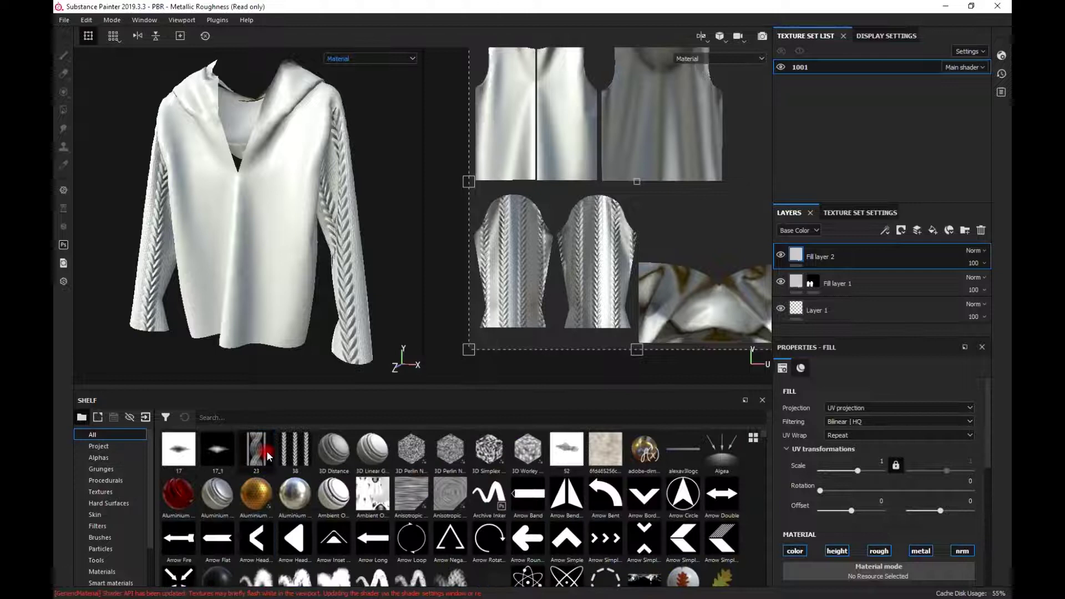
{"action": "left_click_drag", "start_coordinate": [991, 426], "coordinate": [991, 497]}
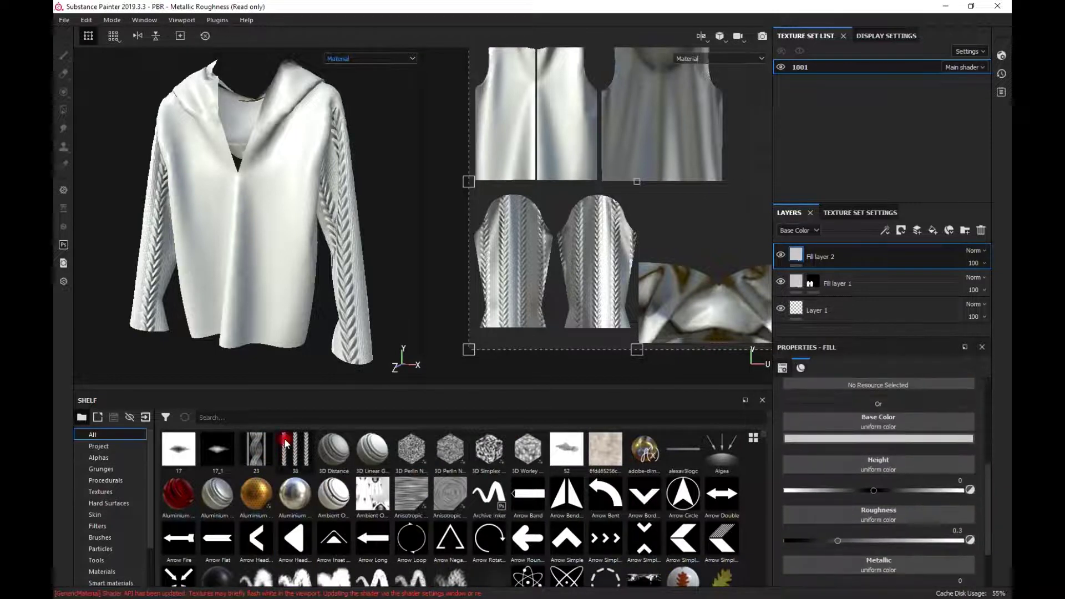
{"action": "left_click_drag", "start_coordinate": [900, 463], "coordinate": [899, 465]}
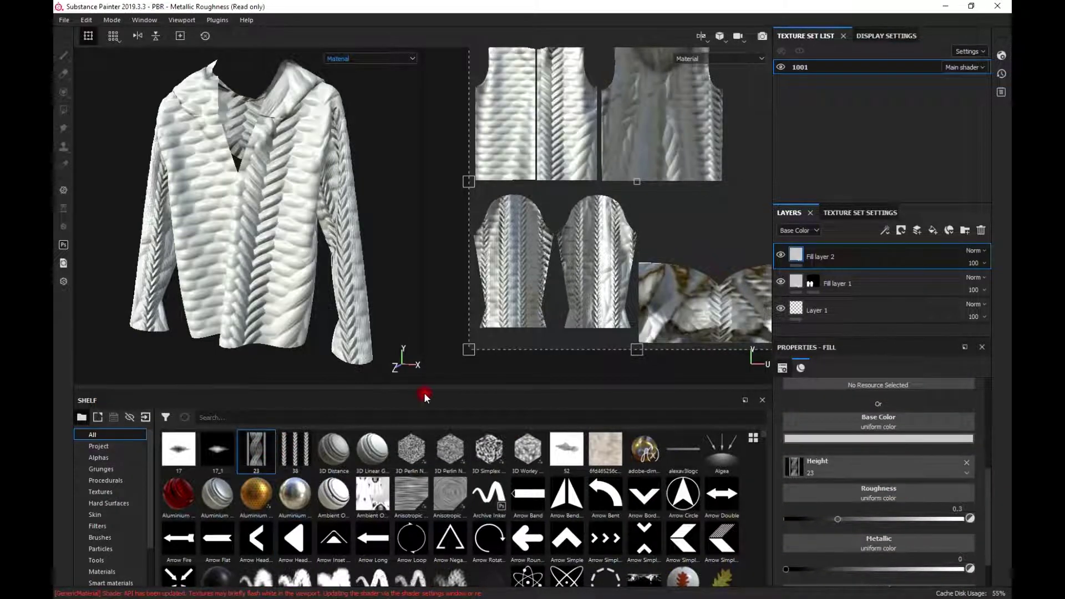
Mask the new fill layer by polygon fill so it covers only the front and back torso islands
{"action": "left_click", "coordinate": [902, 231]}
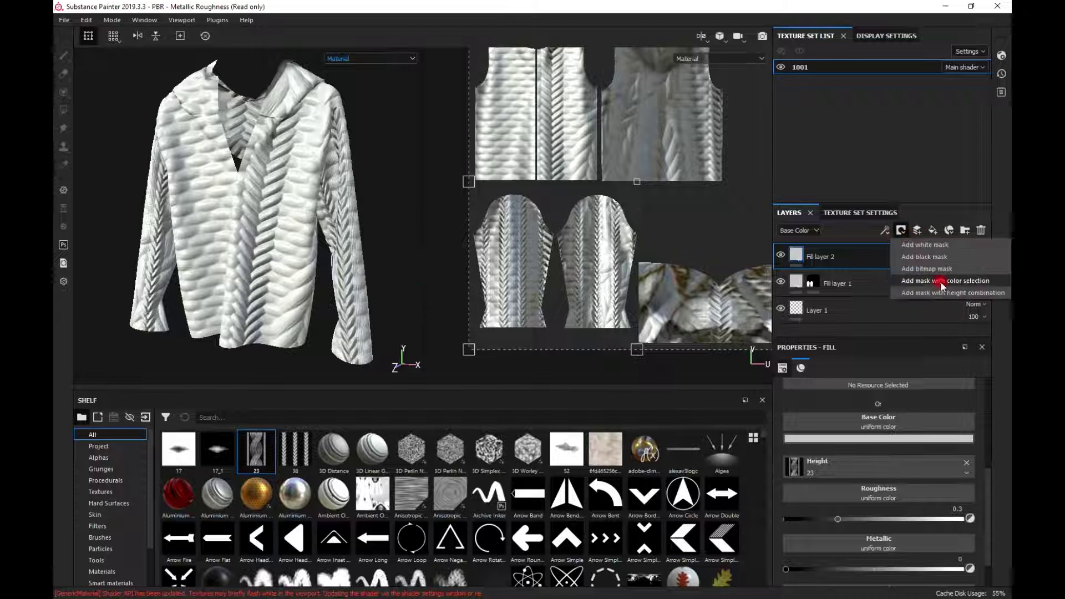
{"action": "left_click", "coordinate": [937, 279]}
{"action": "scroll", "coordinate": [660, 175], "scroll_direction": "up", "scroll_amount": 1}
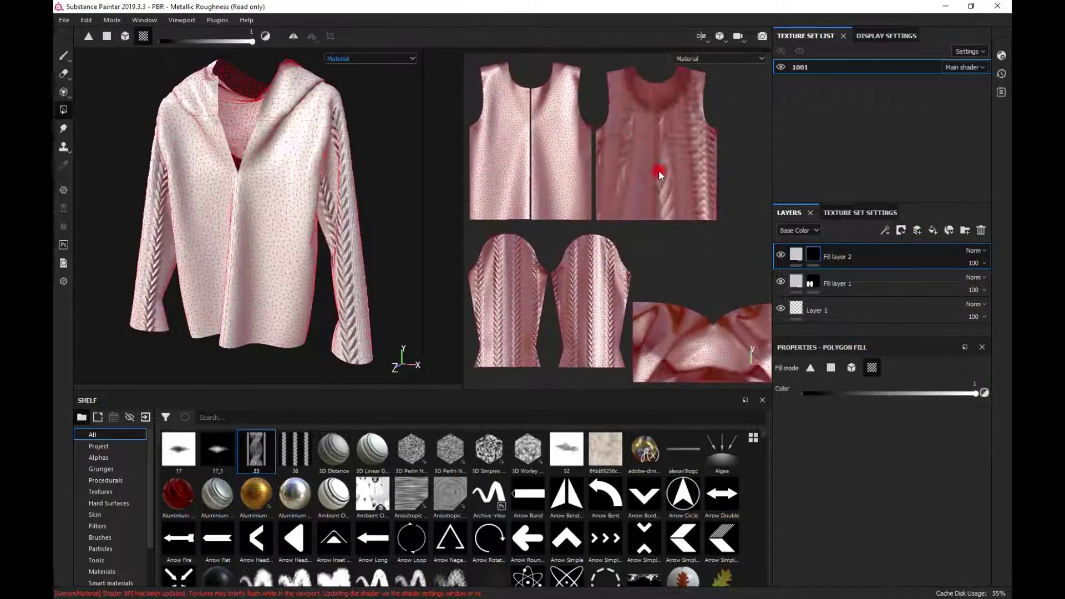
{"action": "left_click", "coordinate": [537, 167]}
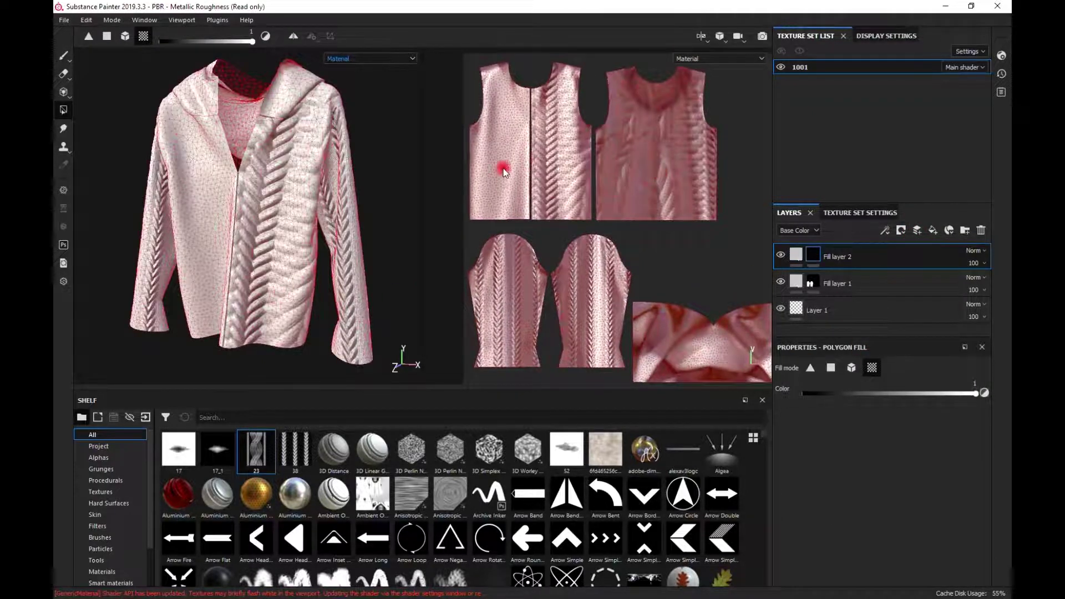
{"action": "scroll", "coordinate": [514, 203], "scroll_direction": "up", "scroll_amount": 1}
{"action": "left_click", "coordinate": [530, 199]}
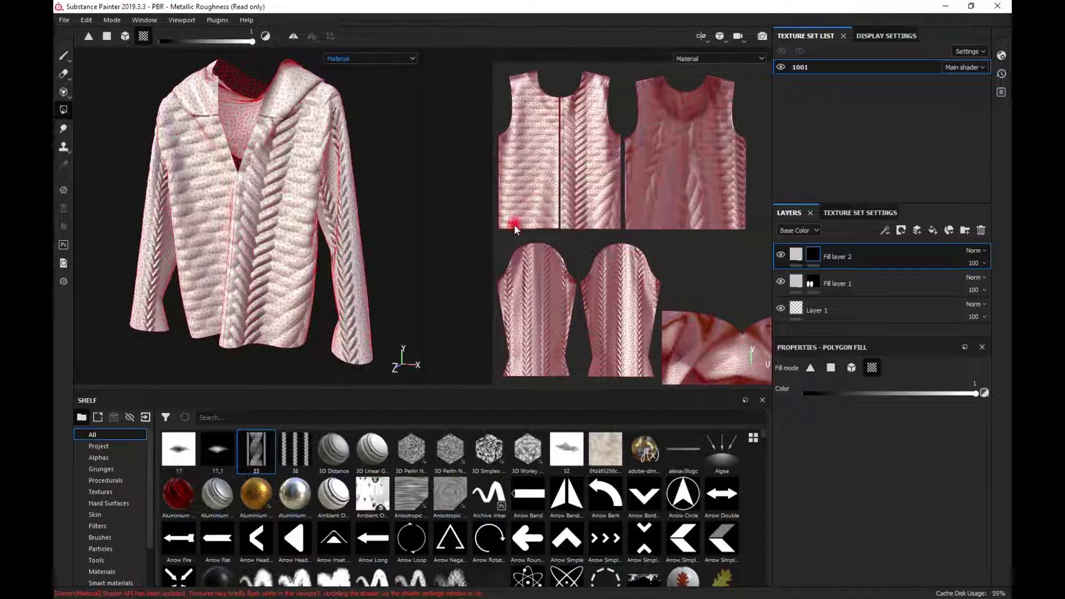
Shrink the torso pattern to a UV scale of about 11.8, offset about -0.43 and 0.44
{"action": "key", "text": "1"}
{"action": "left_click", "coordinate": [797, 254]}
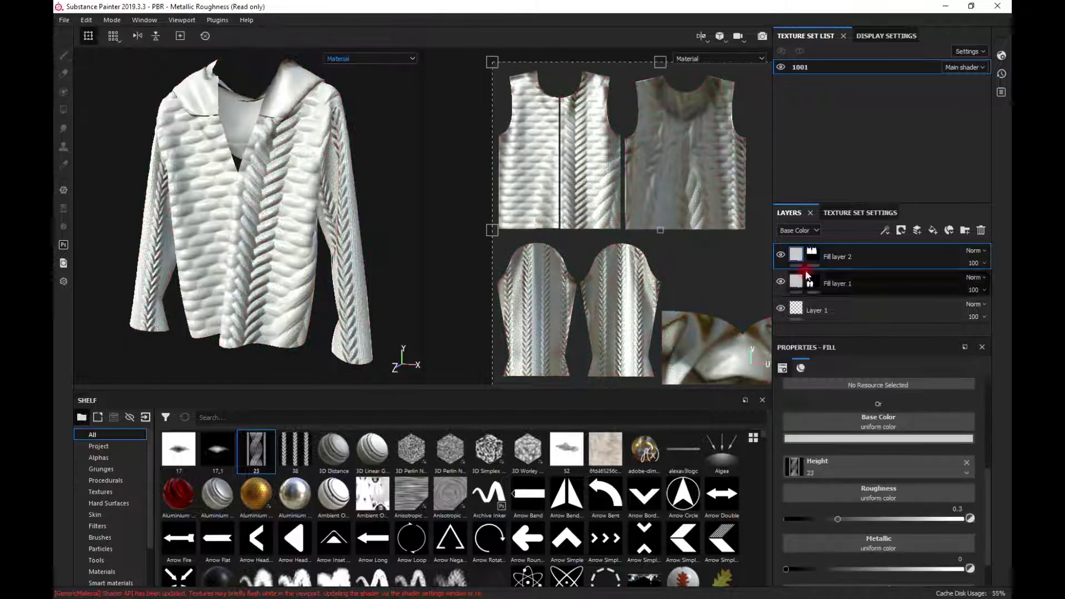
{"action": "middle_click_drag", "start_coordinate": [676, 244], "coordinate": [611, 228], "text": "alt"}
{"action": "scroll", "coordinate": [618, 232], "scroll_direction": "down", "scroll_amount": 1}
{"action": "left_click_drag", "start_coordinate": [744, 368], "coordinate": [465, 76]}
Examine the knit detail on the garment's front up close and from a distance
{"action": "scroll", "coordinate": [275, 233], "scroll_direction": "up", "scroll_amount": 3}
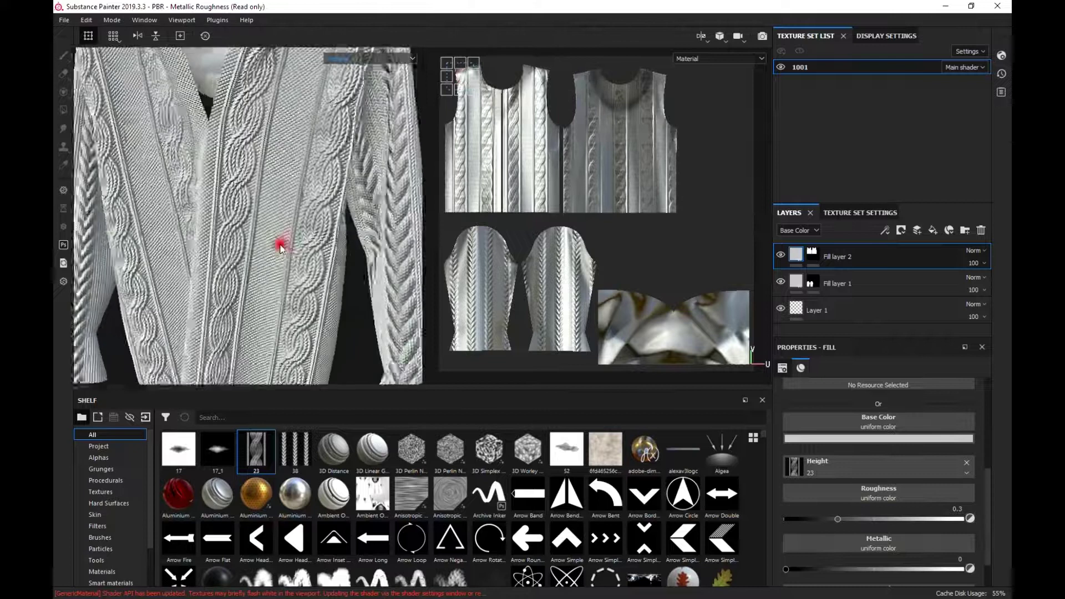
{"action": "left_click_drag", "start_coordinate": [281, 247], "coordinate": [275, 223], "text": "alt"}
{"action": "scroll", "coordinate": [276, 223], "scroll_direction": "down", "scroll_amount": 4}
{"action": "left_click_drag", "start_coordinate": [328, 247], "coordinate": [322, 246], "text": "alt"}
{"action": "scroll", "coordinate": [322, 246], "scroll_direction": "up", "scroll_amount": 3}
{"action": "scroll", "coordinate": [333, 247], "scroll_direction": "up", "scroll_amount": 2}
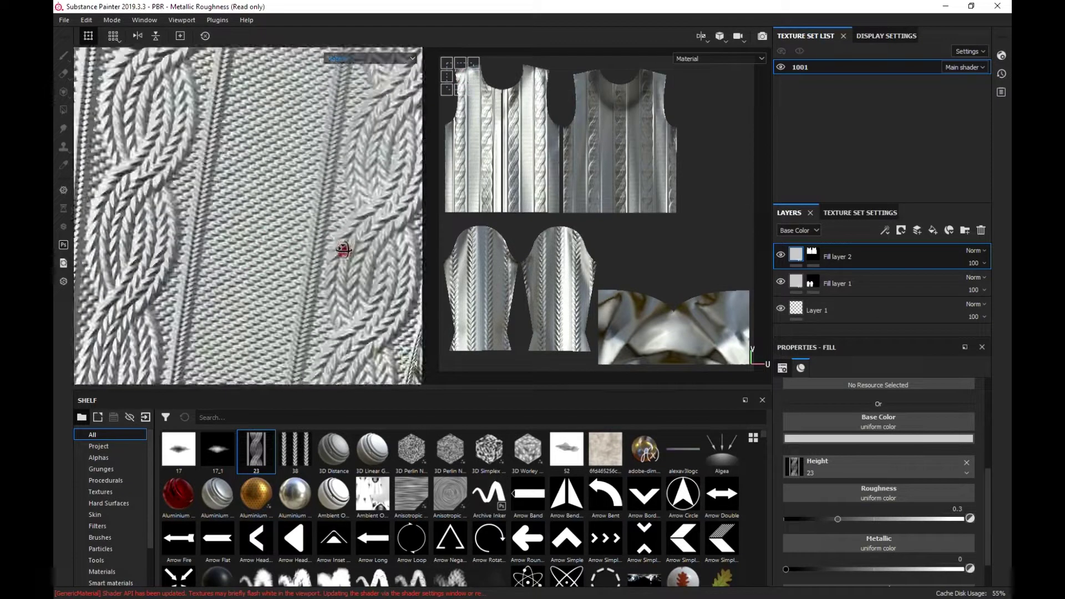
{"action": "scroll", "coordinate": [344, 244], "scroll_direction": "down", "scroll_amount": 6}
{"action": "scroll", "coordinate": [309, 245], "scroll_direction": "up", "scroll_amount": 2}
{"action": "scroll", "coordinate": [276, 255], "scroll_direction": "up", "scroll_amount": 5}
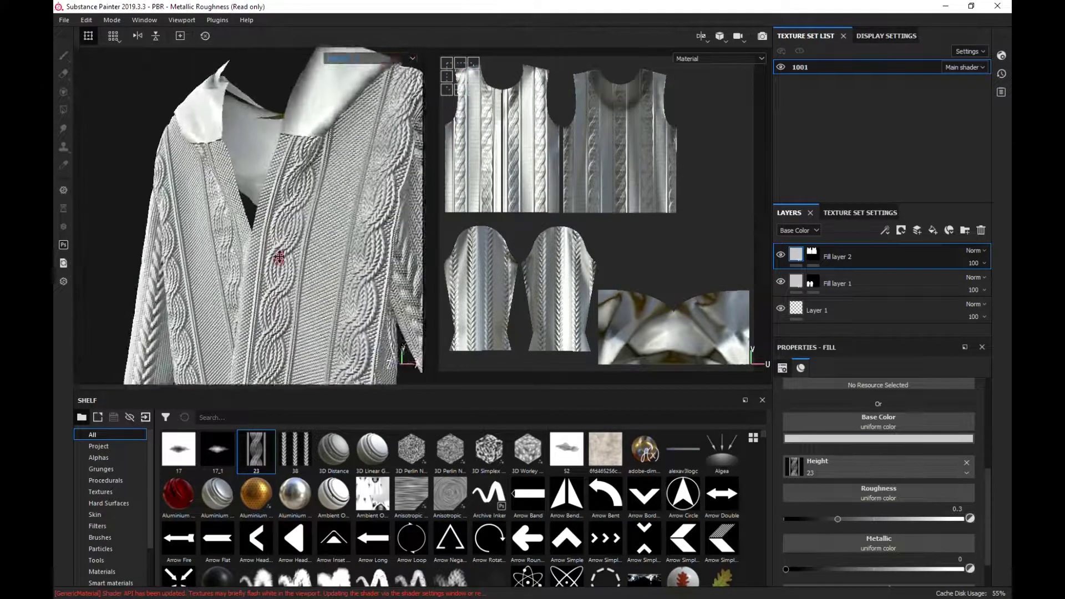
Inspect the garment in the Normal and Normal+Height+Mesh channels, then in the Material display from several angles
{"action": "left_click", "coordinate": [390, 58]}
{"action": "left_click", "coordinate": [384, 120]}
{"action": "left_click", "coordinate": [383, 58]}
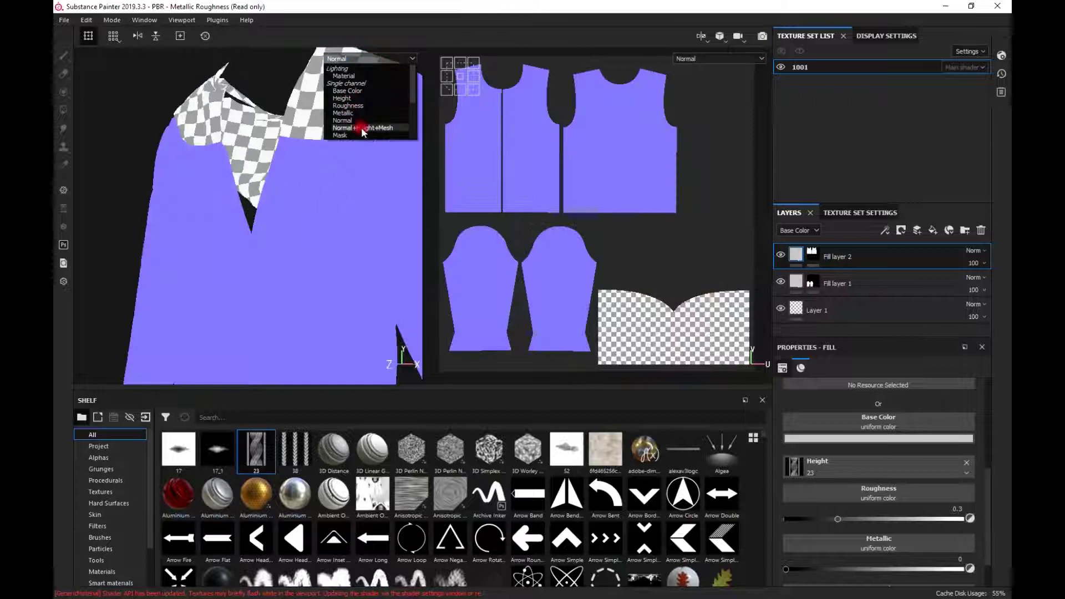
{"action": "left_click", "coordinate": [361, 127]}
{"action": "scroll", "coordinate": [314, 183], "scroll_direction": "up", "scroll_amount": 3}
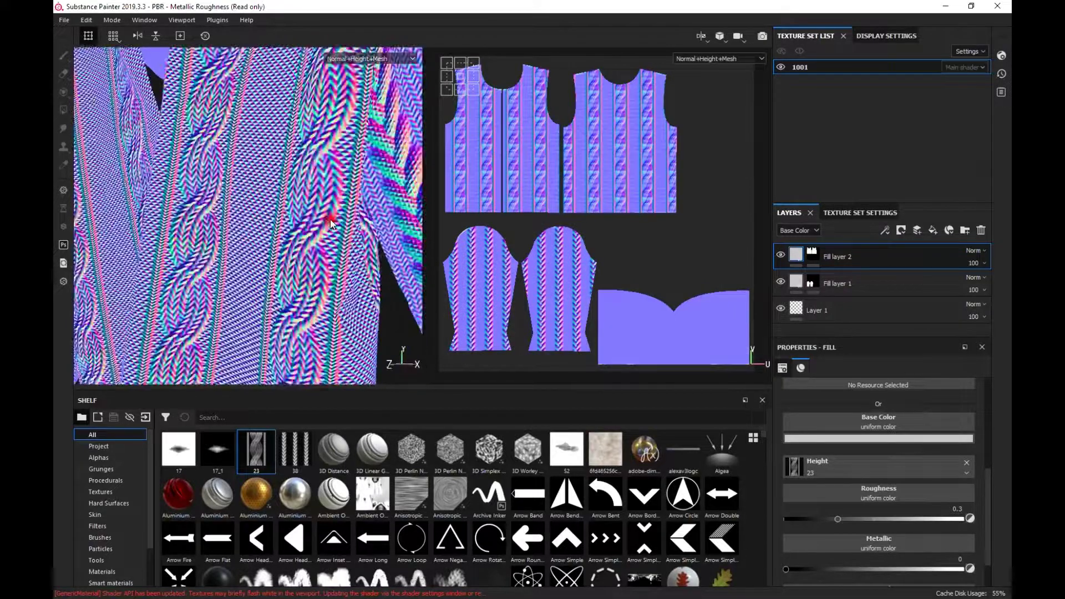
{"action": "left_click", "coordinate": [364, 58]}
{"action": "left_click", "coordinate": [369, 82]}
{"action": "scroll", "coordinate": [268, 245], "scroll_direction": "down", "scroll_amount": 5}
{"action": "left_click_drag", "start_coordinate": [268, 245], "coordinate": [387, 243], "text": "alt"}
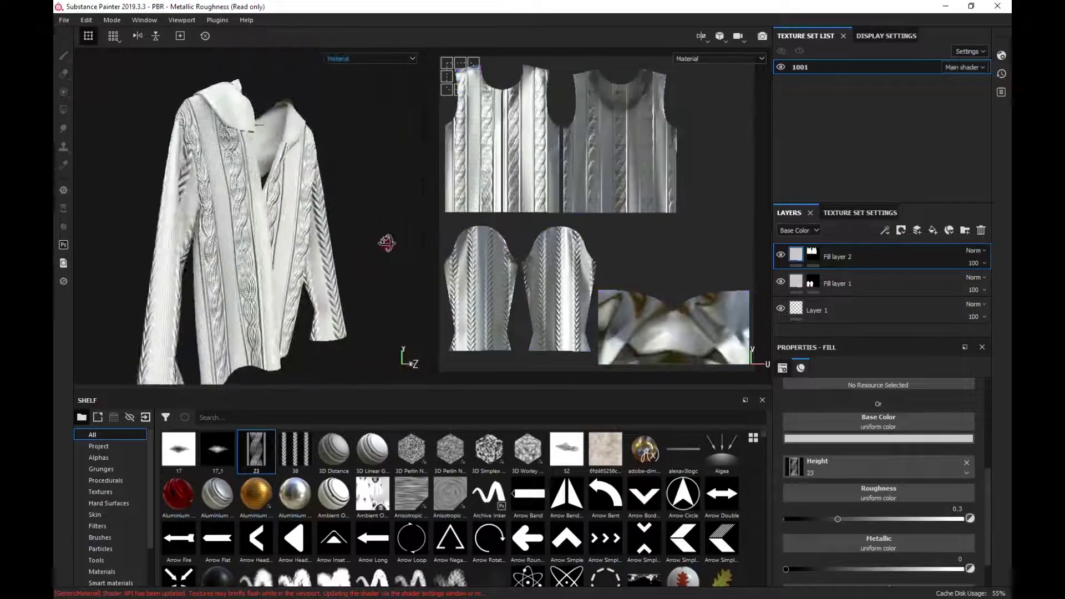
{"action": "scroll", "coordinate": [307, 235], "scroll_direction": "up", "scroll_amount": 5}
{"action": "middle_click_drag", "start_coordinate": [307, 235], "coordinate": [293, 270], "text": "alt"}
{"action": "left_click_drag", "start_coordinate": [292, 269], "coordinate": [299, 245], "text": "alt"}
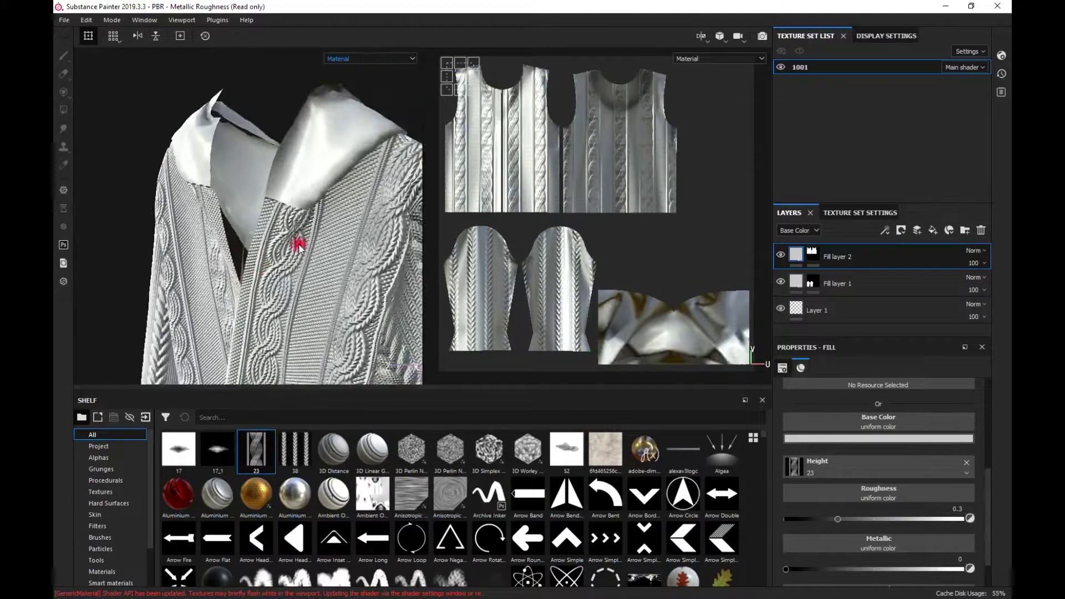
Disable the color, roughness and metallic channels on the torso and sleeve fill layers
{"action": "scroll", "coordinate": [970, 440], "scroll_direction": "up", "scroll_amount": 5}
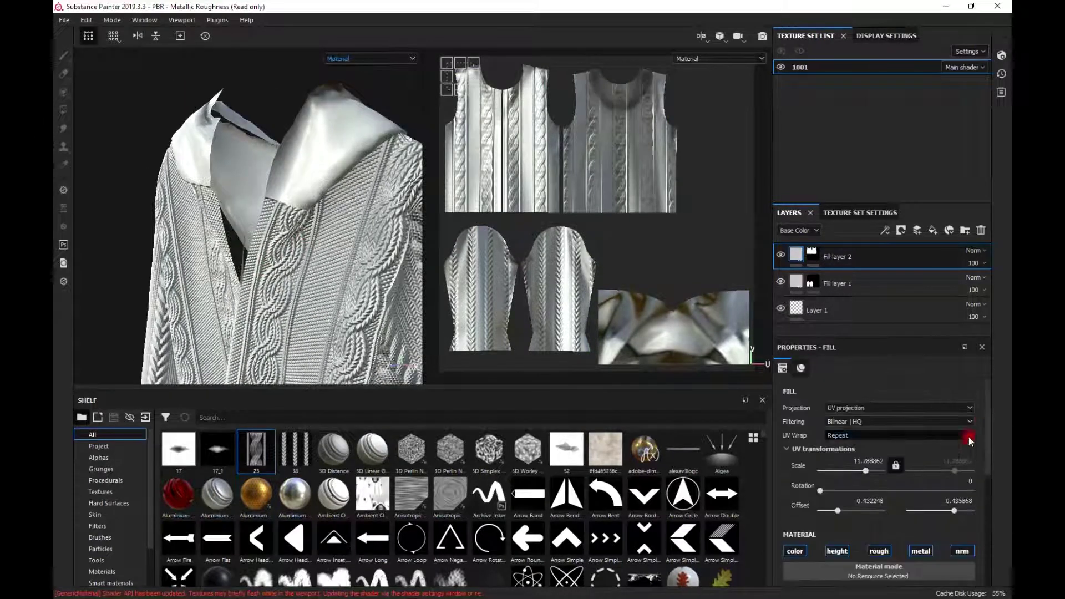
{"action": "left_click", "coordinate": [923, 554]}
{"action": "left_click", "coordinate": [870, 288]}
{"action": "left_click", "coordinate": [797, 552]}
{"action": "left_click", "coordinate": [879, 553]}
{"action": "left_click", "coordinate": [919, 555]}
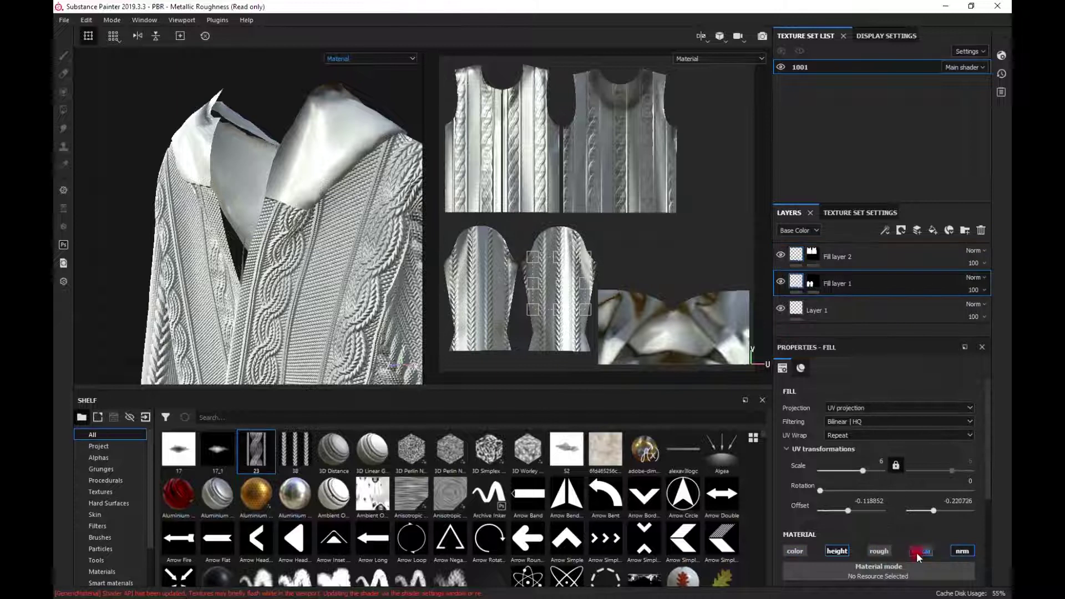
Add a third fill layer above the torso layer with only the height and normal channels enabled
{"action": "left_click", "coordinate": [925, 257]}
{"action": "left_click", "coordinate": [934, 230]}
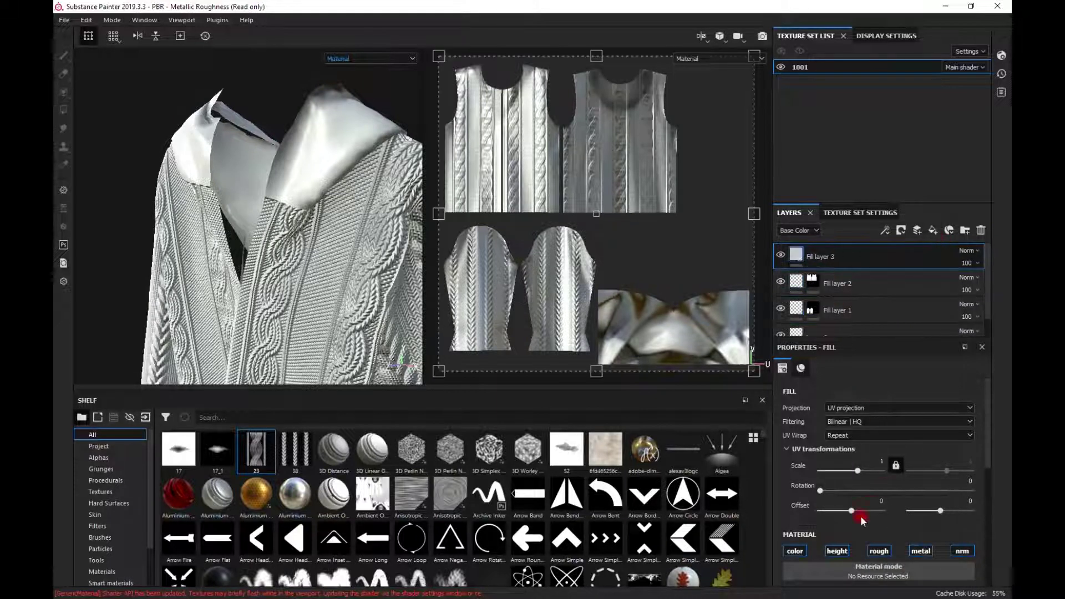
{"action": "scroll", "coordinate": [860, 516], "scroll_direction": "down", "scroll_amount": 1}
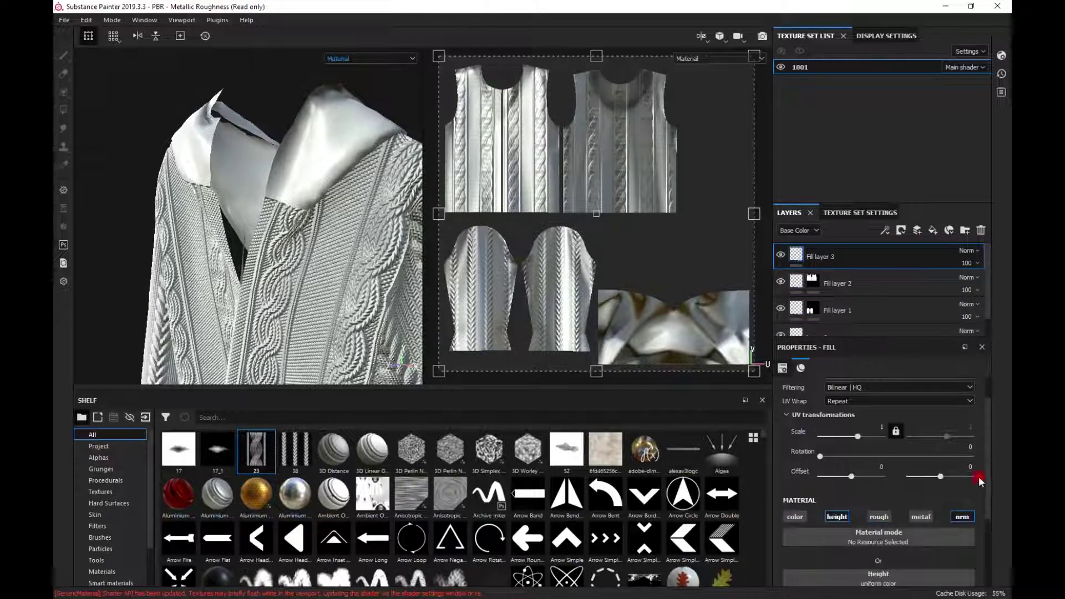
{"action": "left_click_drag", "start_coordinate": [988, 466], "coordinate": [988, 494]}
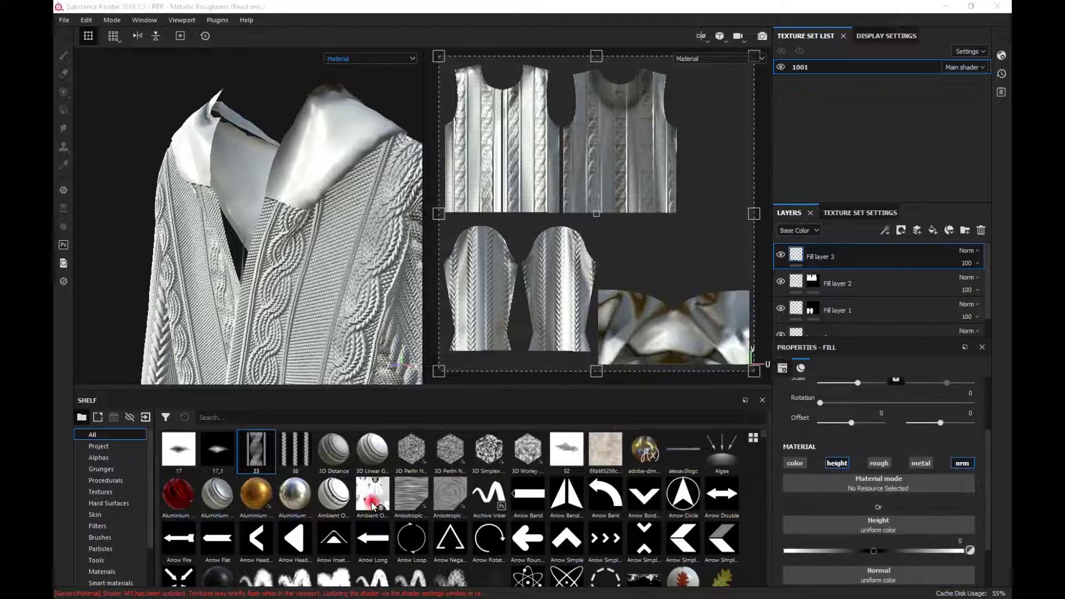
Import 34.tif from the alphas folder as a texture and apply it as the third fill layer's height
{"action": "key", "text": "alt+Tab"}
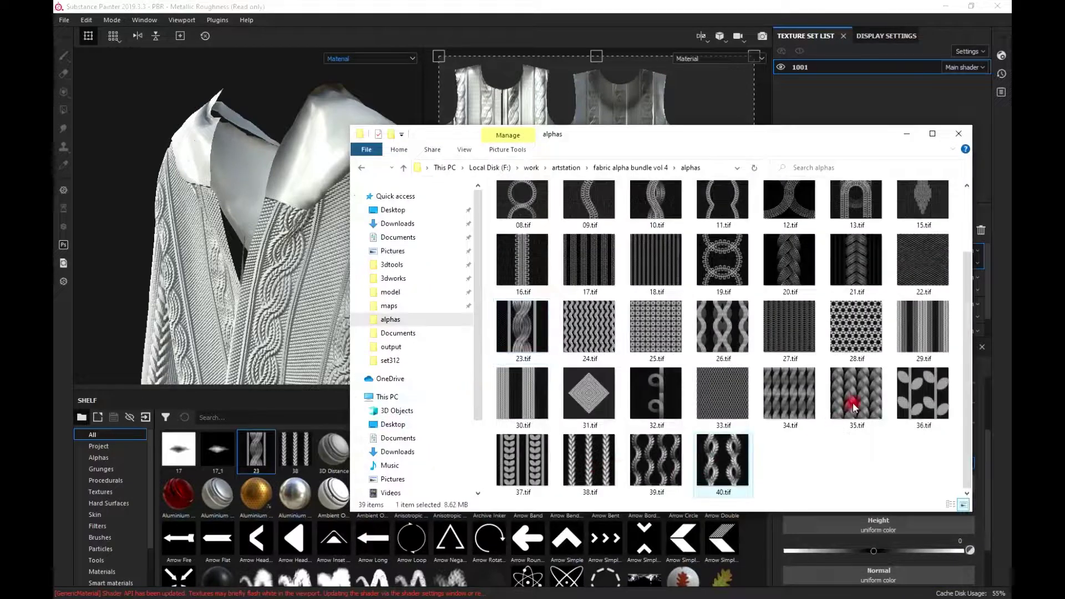
{"action": "left_click_drag", "start_coordinate": [800, 397], "coordinate": [242, 504]}
{"action": "left_click", "coordinate": [906, 134]}
{"action": "left_click", "coordinate": [682, 188]}
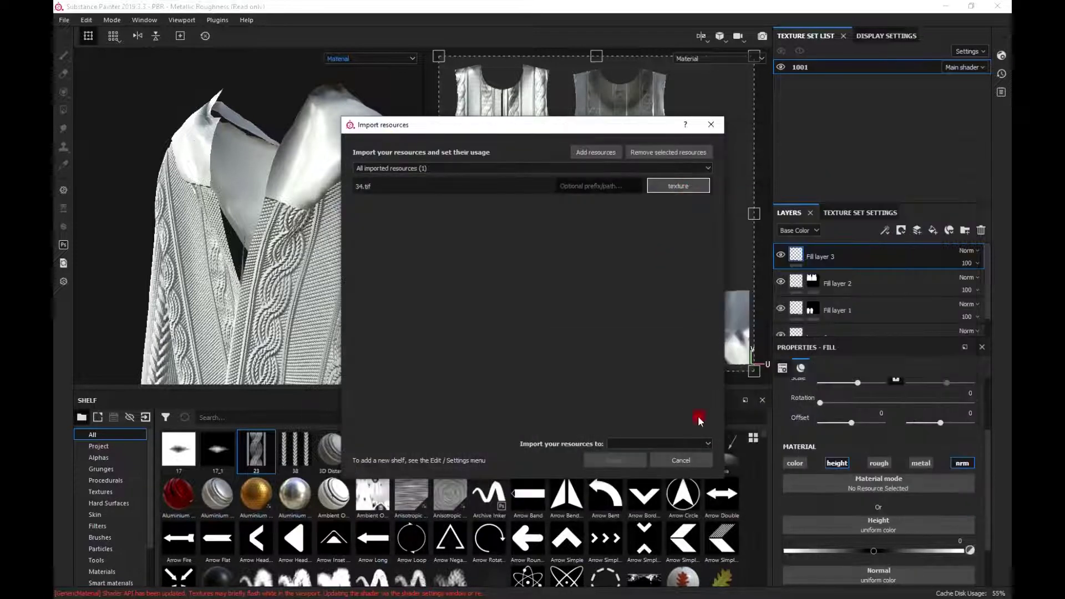
{"action": "left_click", "coordinate": [659, 443]}
{"action": "left_click", "coordinate": [661, 477]}
{"action": "left_click", "coordinate": [615, 460]}
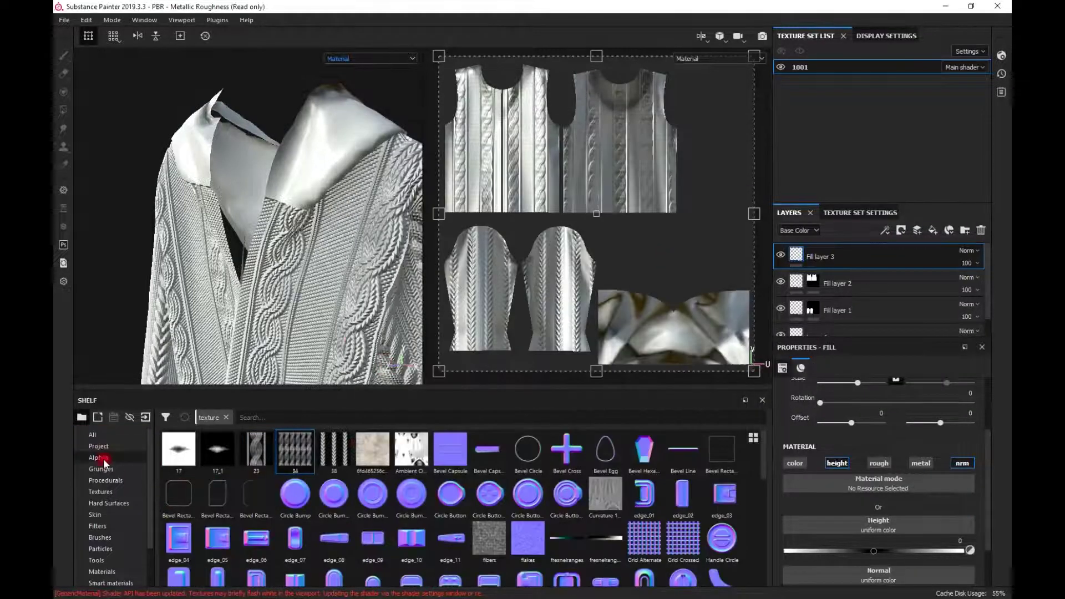
{"action": "left_click", "coordinate": [100, 492]}
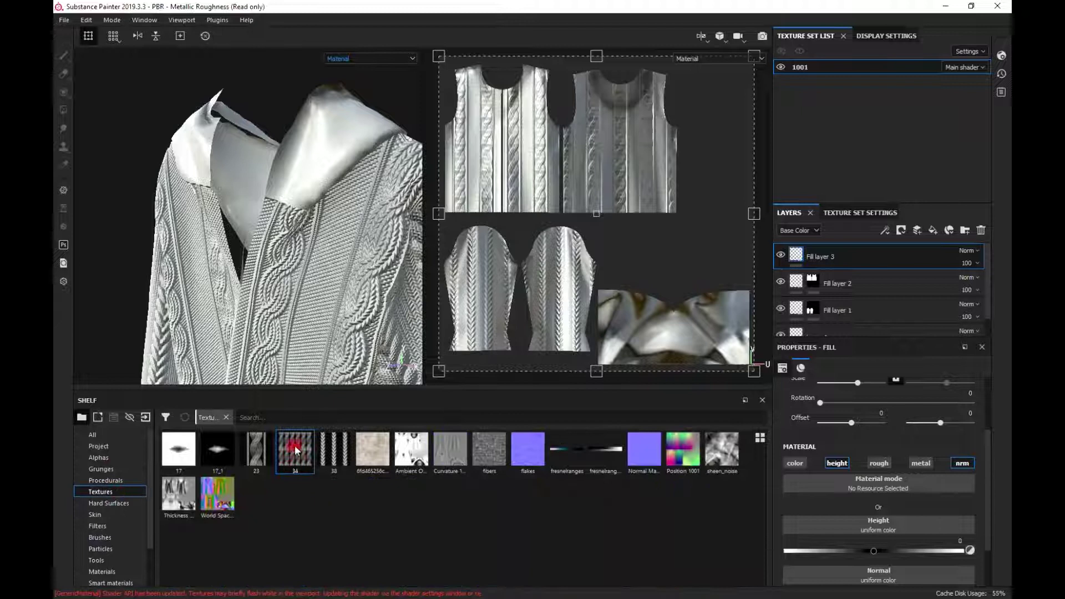
{"action": "left_click_drag", "start_coordinate": [827, 537], "coordinate": [855, 528]}
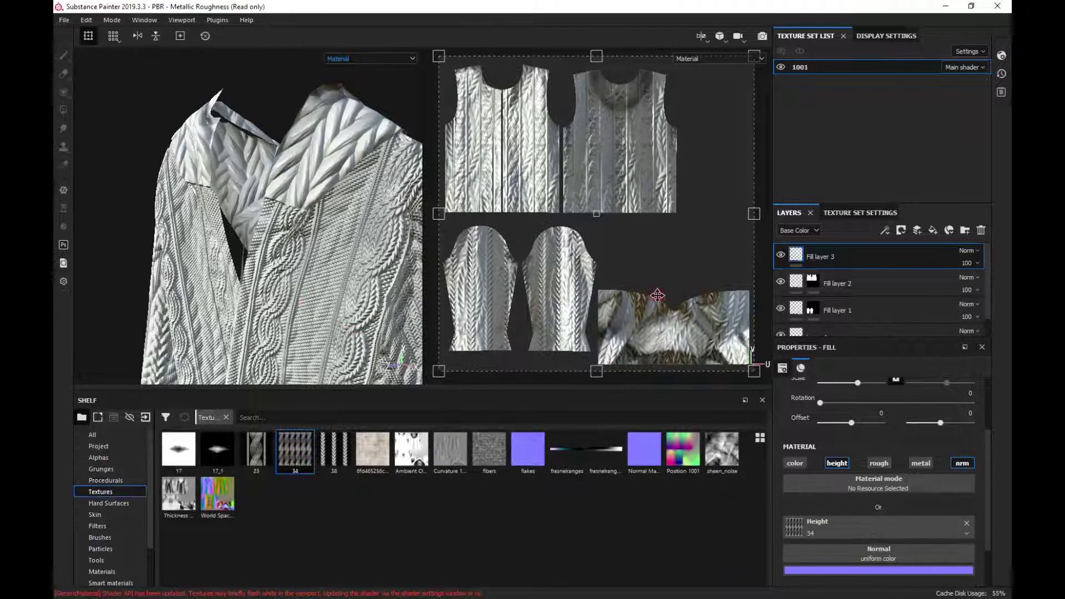
Add a black mask to the third fill layer and polygon-fill the hood island to reveal the pattern there
{"action": "left_click", "coordinate": [901, 229]}
{"action": "left_click", "coordinate": [924, 257]}
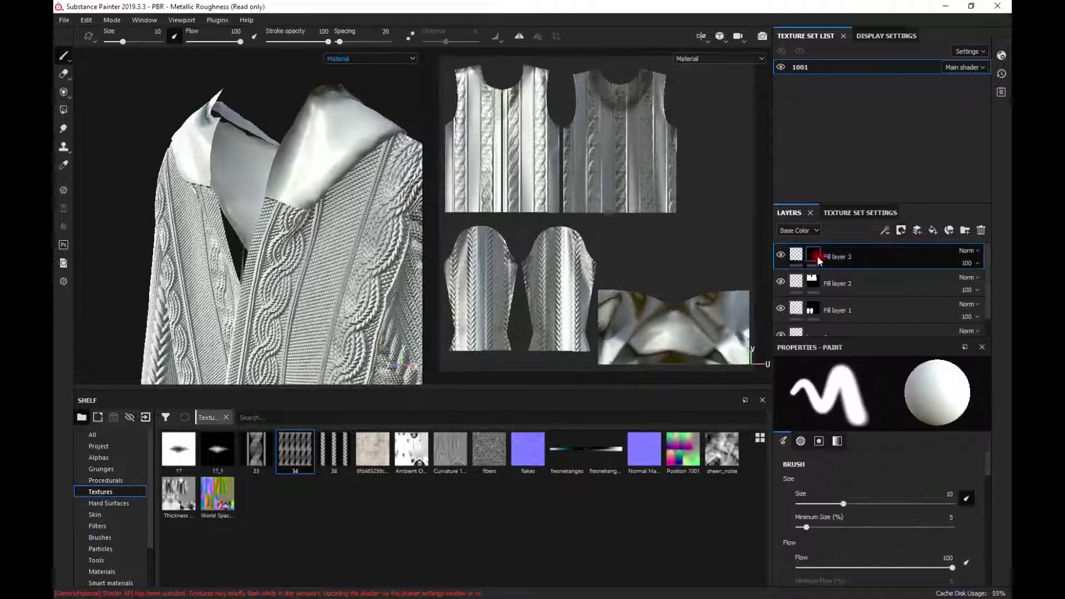
{"action": "left_click", "coordinate": [62, 109]}
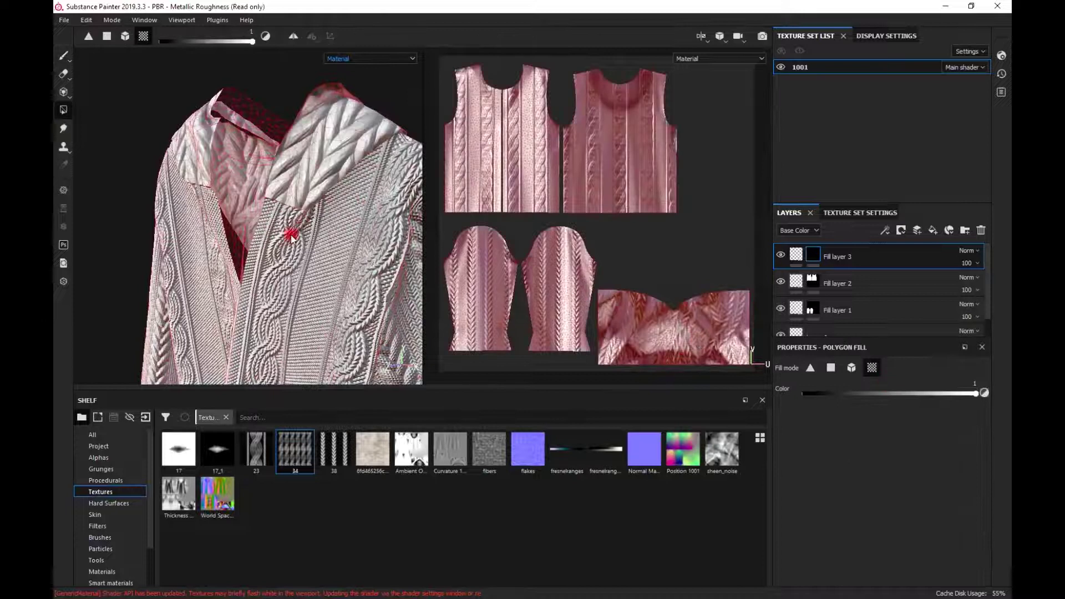
Shrink the hood fill's UV pattern toward the lower-right corner of the UV tile, offset about 0.45 and -0.45
{"action": "left_click", "coordinate": [840, 271]}
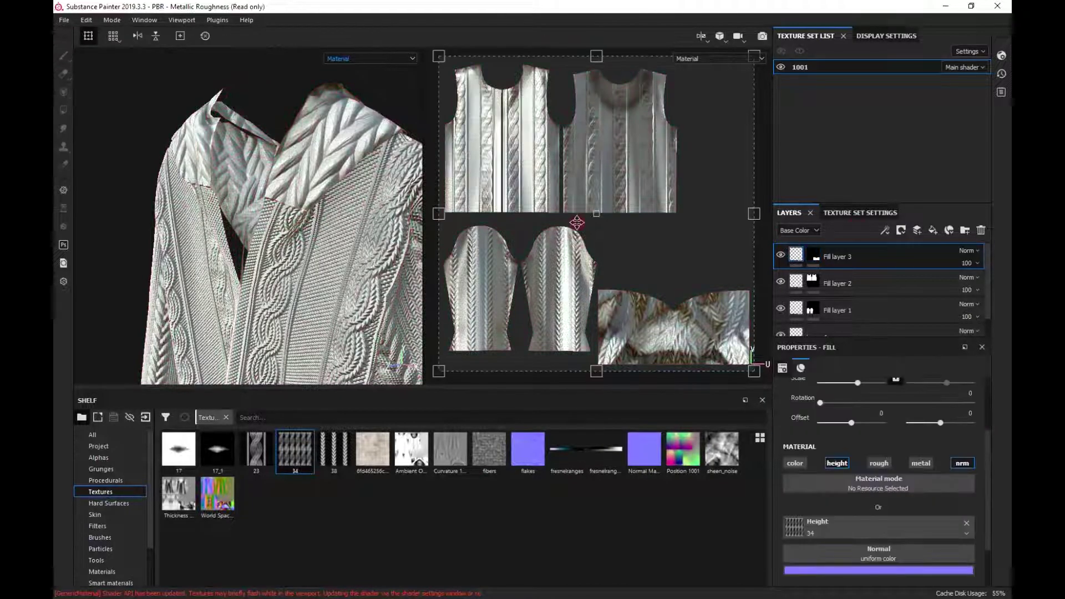
{"action": "middle_click_drag", "start_coordinate": [673, 302], "coordinate": [598, 247], "text": "alt"}
{"action": "scroll", "coordinate": [604, 247], "scroll_direction": "up", "scroll_amount": 1}
{"action": "scroll", "coordinate": [594, 244], "scroll_direction": "down", "scroll_amount": 4}
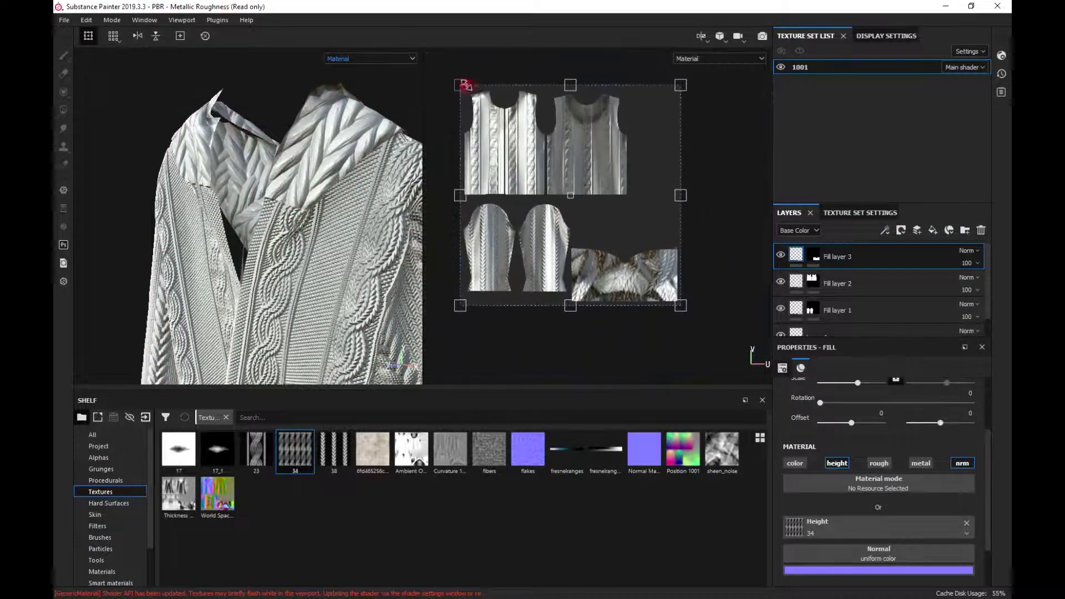
{"action": "left_click_drag", "start_coordinate": [465, 83], "coordinate": [657, 306]}
Inspect the knit pattern on the hood and torso from the back, the front and up close
{"action": "left_click_drag", "start_coordinate": [345, 242], "coordinate": [190, 214], "text": "alt"}
{"action": "left_click_drag", "start_coordinate": [372, 221], "coordinate": [292, 218], "text": "alt"}
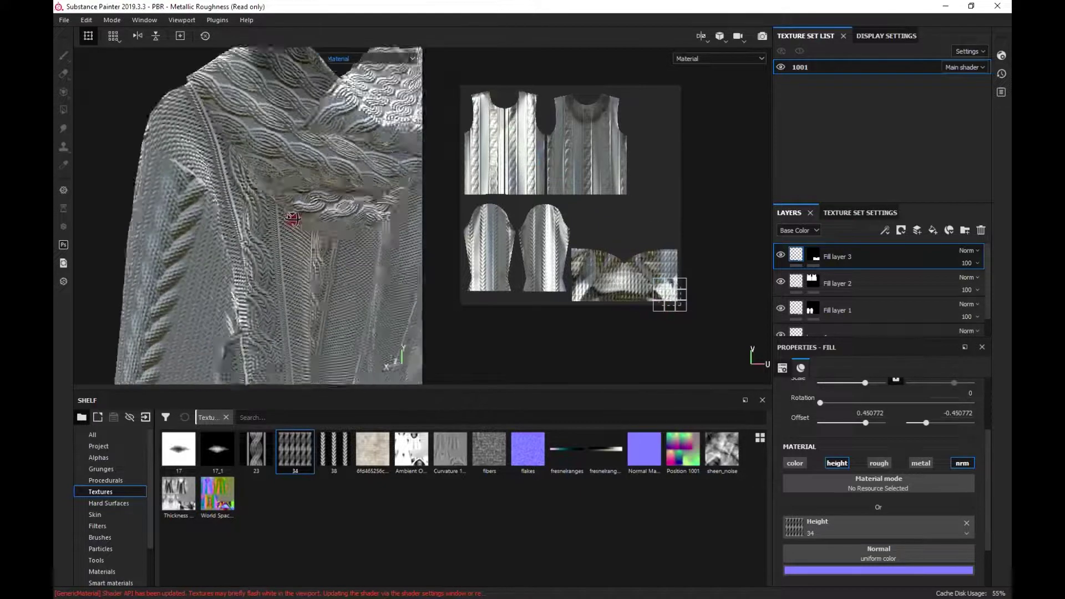
{"action": "scroll", "coordinate": [308, 223], "scroll_direction": "down", "scroll_amount": 5}
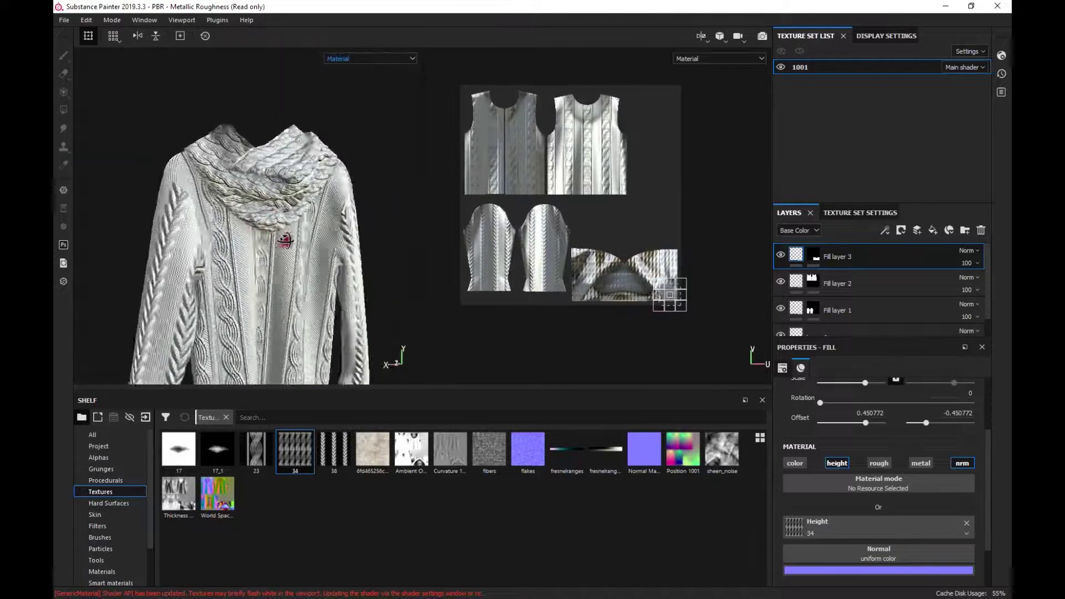
{"action": "left_click_drag", "start_coordinate": [411, 262], "coordinate": [437, 235], "text": "alt"}
{"action": "left_click_drag", "start_coordinate": [324, 241], "coordinate": [237, 255], "text": "alt"}
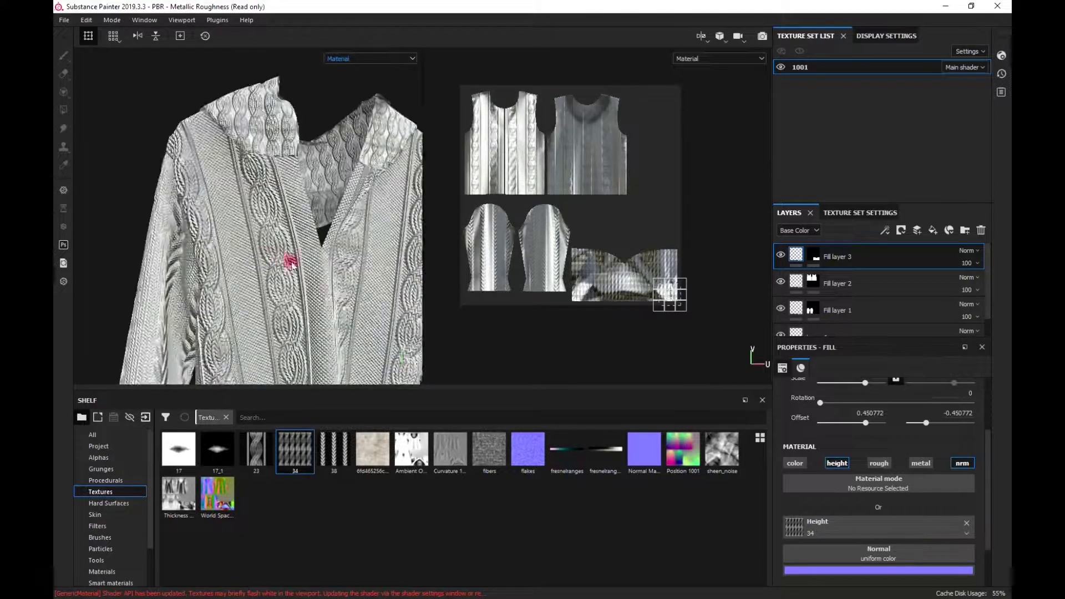
{"action": "scroll", "coordinate": [254, 209], "scroll_direction": "up", "scroll_amount": 3}
{"action": "scroll", "coordinate": [252, 218], "scroll_direction": "down", "scroll_amount": 5}
Enlarge the torso fill's knit pattern and offset it to about -0.36 and 0.39
{"action": "left_click", "coordinate": [799, 283]}
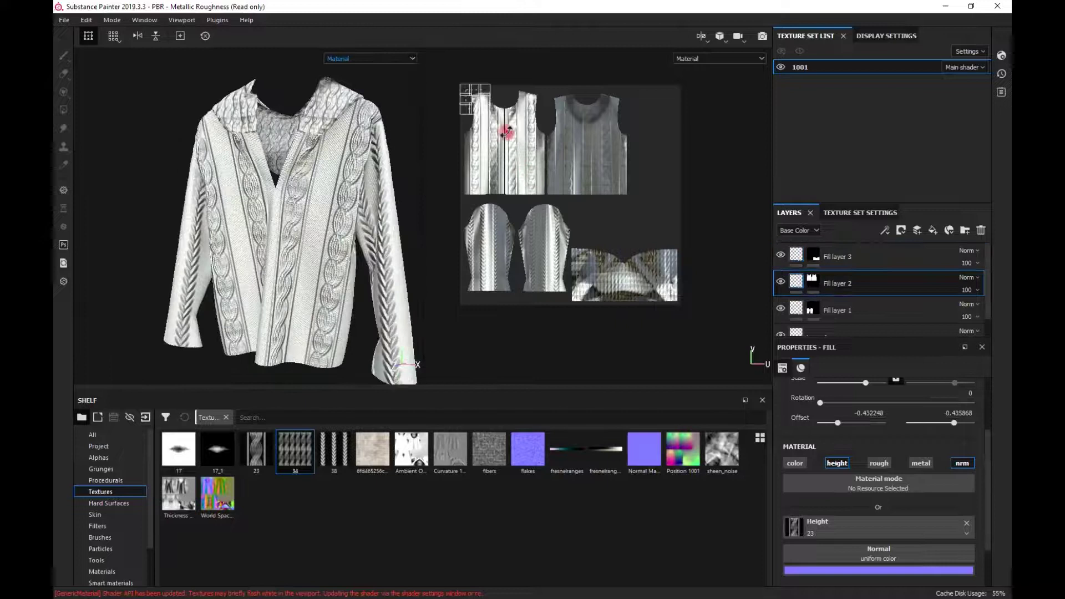
{"action": "mouse_move", "coordinate": [488, 112]}
{"action": "left_mouse_down"}
{"action": "mouse_move", "coordinate": [505, 134]}
{"action": "mouse_move", "coordinate": [492, 111]}
{"action": "mouse_move", "coordinate": [494, 130]}
{"action": "left_mouse_up"}
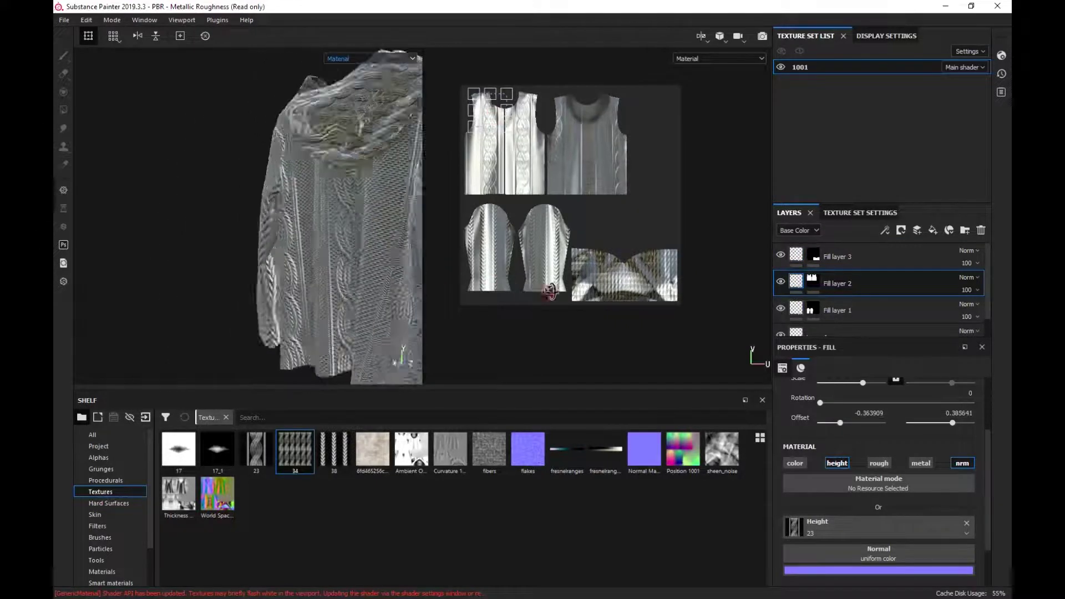
{"action": "scroll", "coordinate": [326, 238], "scroll_direction": "up", "scroll_amount": 5}
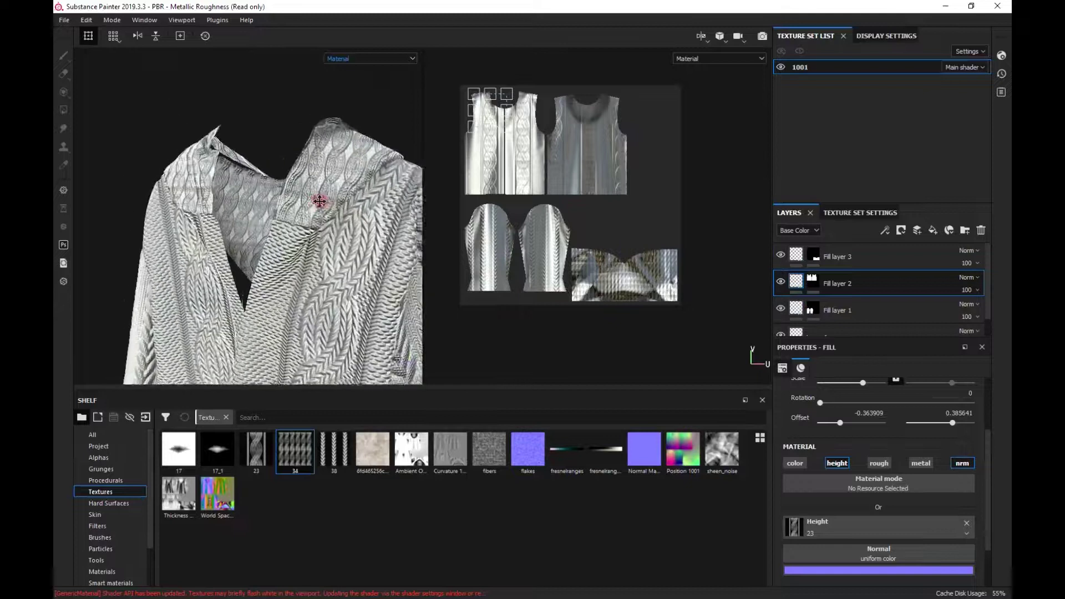
Add a new fill layer above the hood pattern's fill and disable its height and roughness channels
{"action": "scroll", "coordinate": [327, 202], "scroll_direction": "down", "scroll_amount": 8}
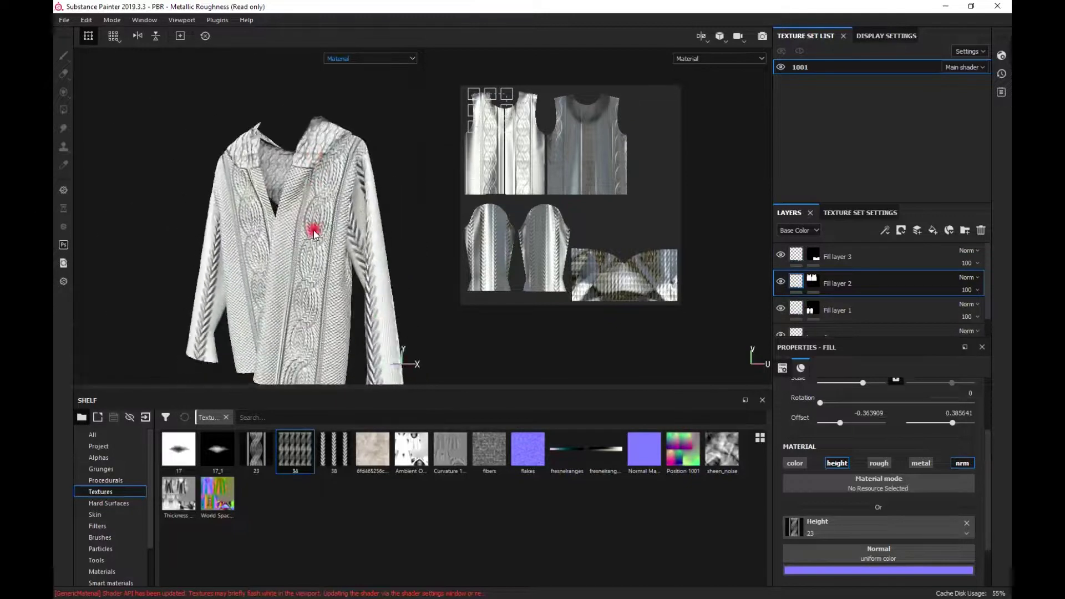
{"action": "left_click", "coordinate": [937, 259]}
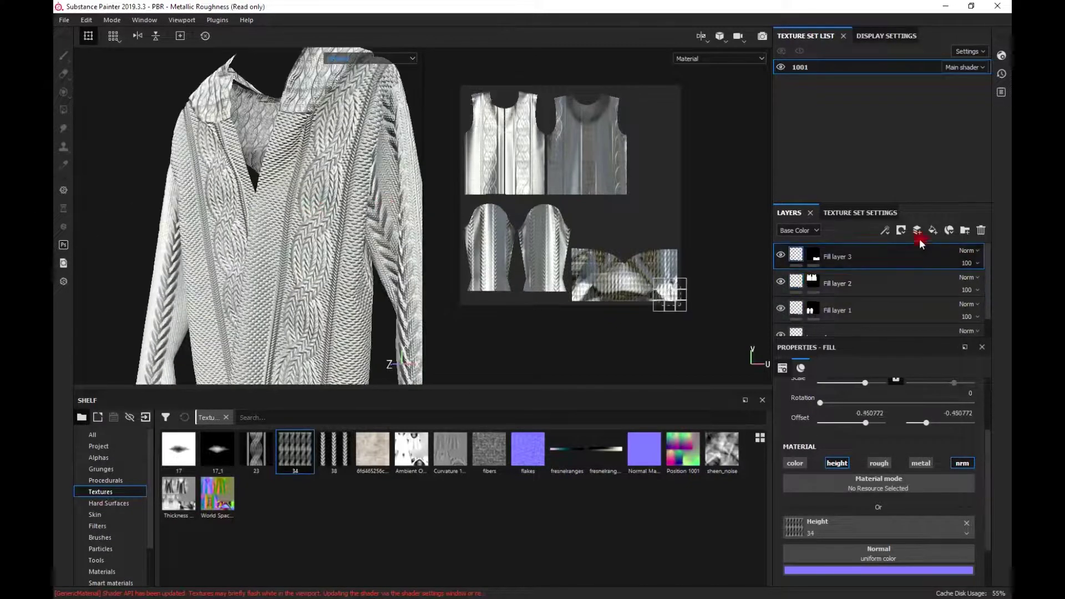
{"action": "left_click", "coordinate": [932, 233]}
{"action": "left_click", "coordinate": [878, 463]}
{"action": "left_click", "coordinate": [838, 465]}
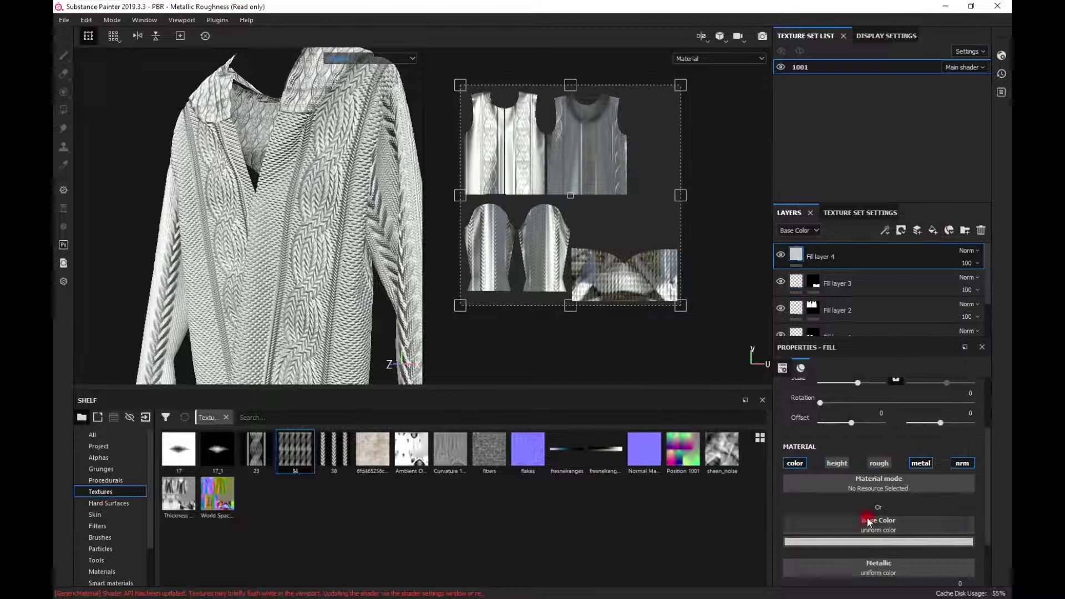
Set the new fill layer's base color to dark blue, about hue 0.623, saturation 0.783 and value 0.138
{"action": "left_click_drag", "start_coordinate": [989, 461], "coordinate": [990, 487]}
{"action": "left_click", "coordinate": [890, 487]}
{"action": "left_click_drag", "start_coordinate": [970, 447], "coordinate": [910, 411]}
{"action": "left_click", "coordinate": [954, 398]}
{"action": "left_click", "coordinate": [974, 401]}
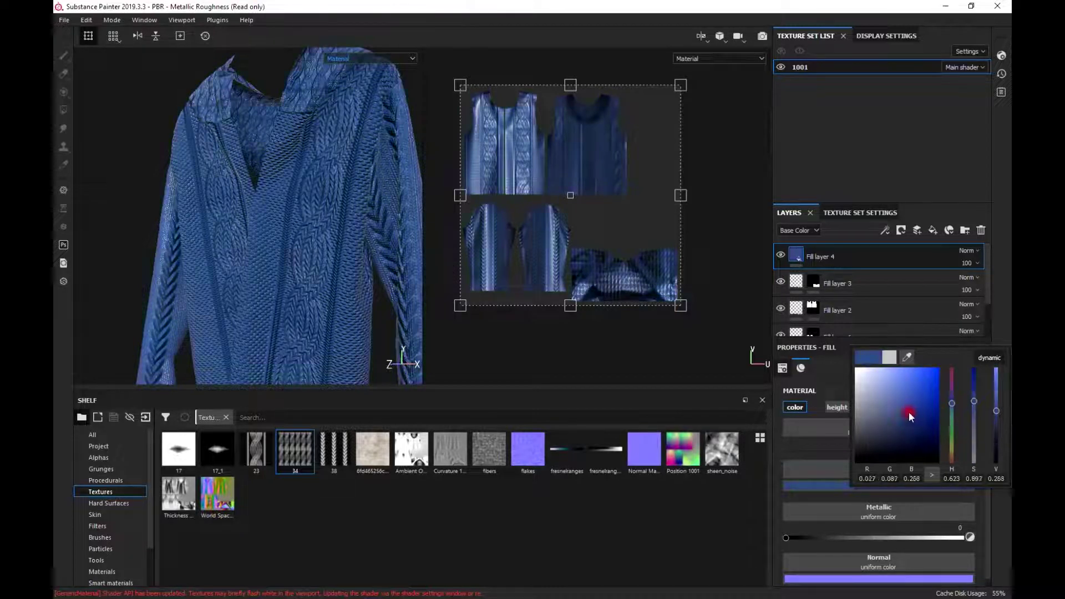
{"action": "left_click", "coordinate": [974, 415]}
{"action": "left_click_drag", "start_coordinate": [996, 413], "coordinate": [997, 421]}
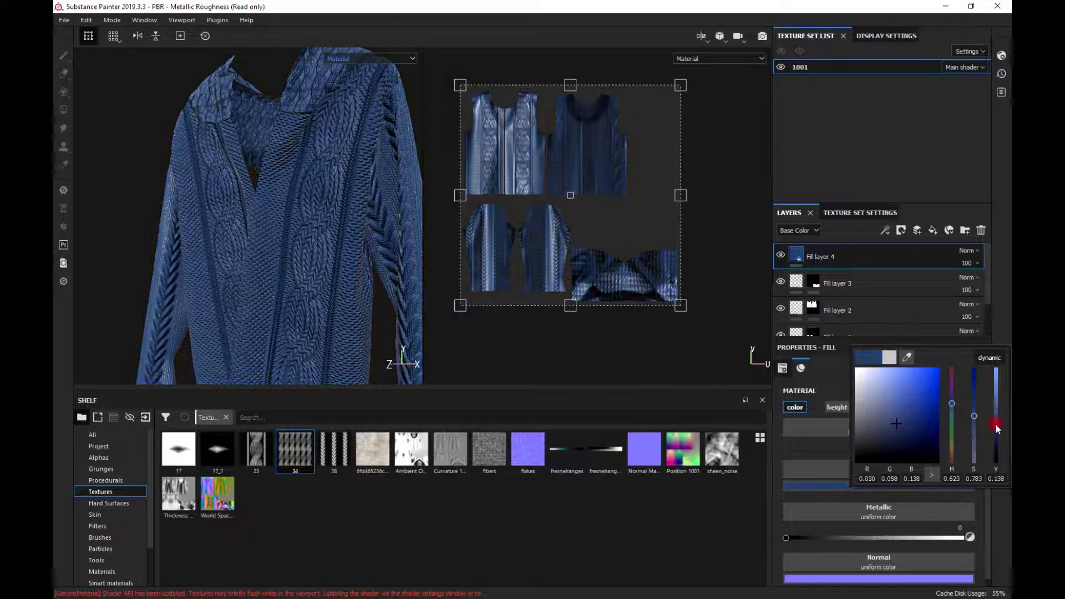
Enable the roughness channel on the blue fill layer and raise its roughness to 0.9429
{"action": "mouse_move", "coordinate": [988, 537]}
{"action": "left_mouse_down"}
{"action": "mouse_move", "coordinate": [990, 501]}
{"action": "mouse_move", "coordinate": [990, 518]}
{"action": "left_mouse_up"}
{"action": "left_click", "coordinate": [879, 431]}
{"action": "scroll", "coordinate": [985, 509], "scroll_direction": "down", "scroll_amount": 2}
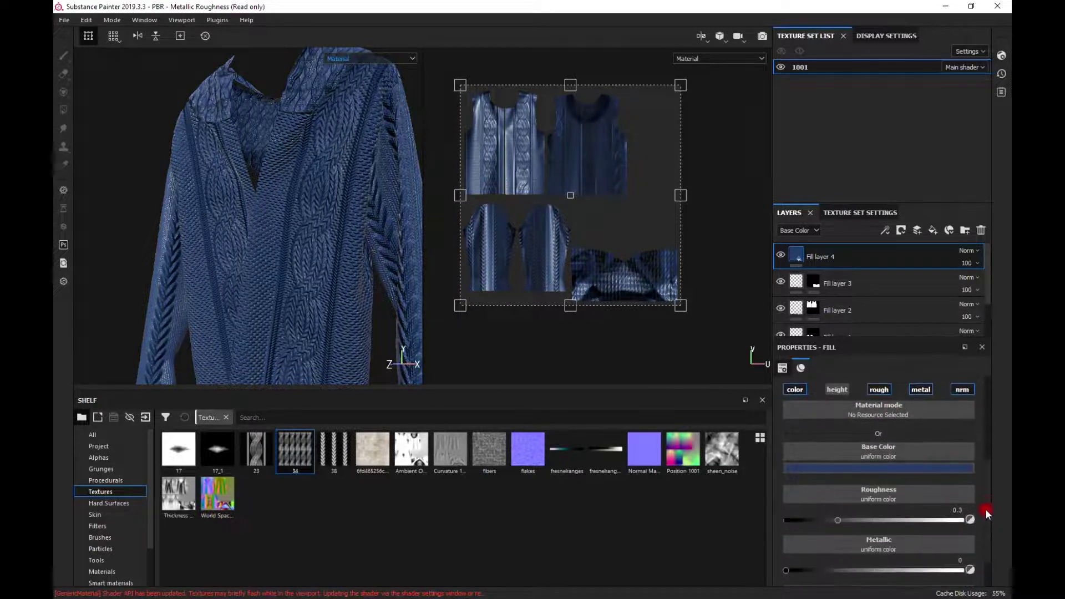
{"action": "left_click_drag", "start_coordinate": [840, 500], "coordinate": [940, 501]}
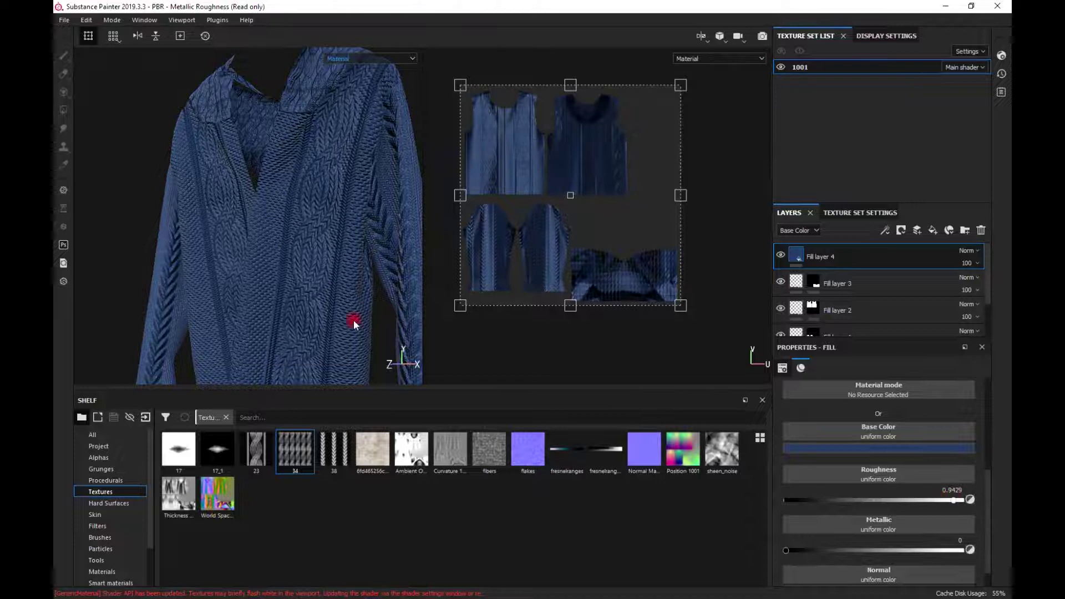
Examine the knit relief on the blue garment in the material view and in the isolated Height channel, ending in the material view
{"action": "left_click_drag", "start_coordinate": [354, 320], "coordinate": [262, 267], "text": "alt"}
{"action": "scroll", "coordinate": [269, 269], "scroll_direction": "down", "scroll_amount": 3}
{"action": "scroll", "coordinate": [284, 253], "scroll_direction": "up", "scroll_amount": 3}
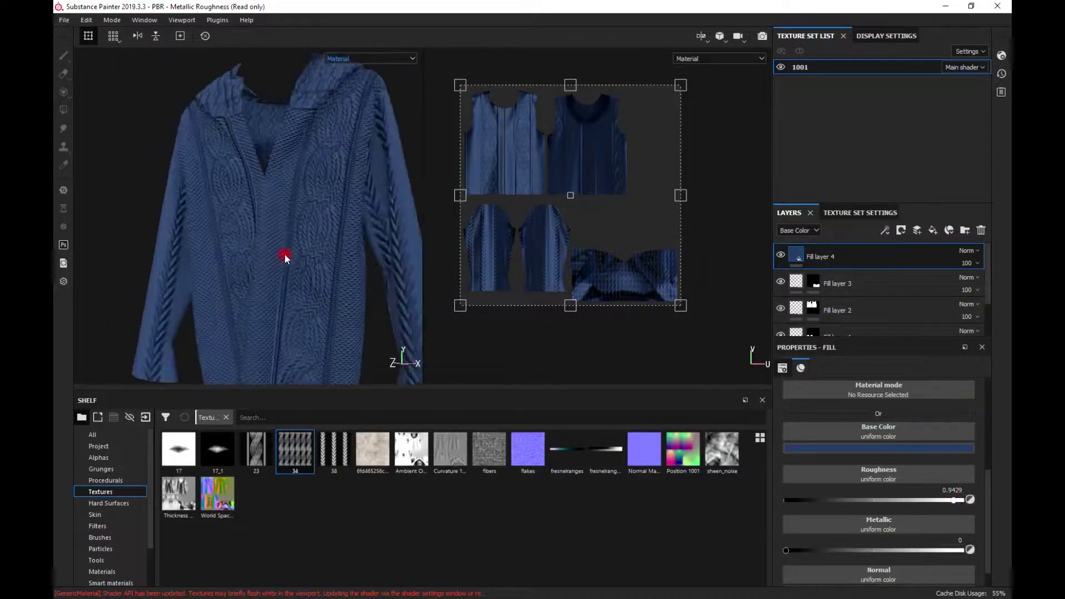
{"action": "scroll", "coordinate": [285, 258], "scroll_direction": "down", "scroll_amount": 2}
{"action": "left_click", "coordinate": [359, 57]}
{"action": "left_click", "coordinate": [364, 95]}
{"action": "scroll", "coordinate": [278, 279], "scroll_direction": "down", "scroll_amount": 2}
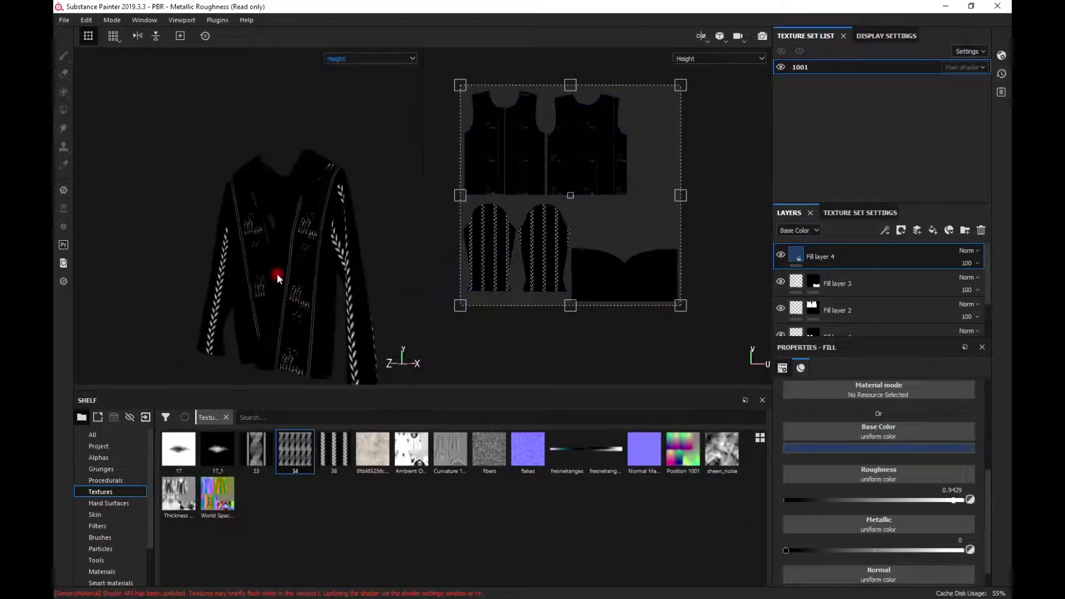
{"action": "scroll", "coordinate": [278, 271], "scroll_direction": "up", "scroll_amount": 6}
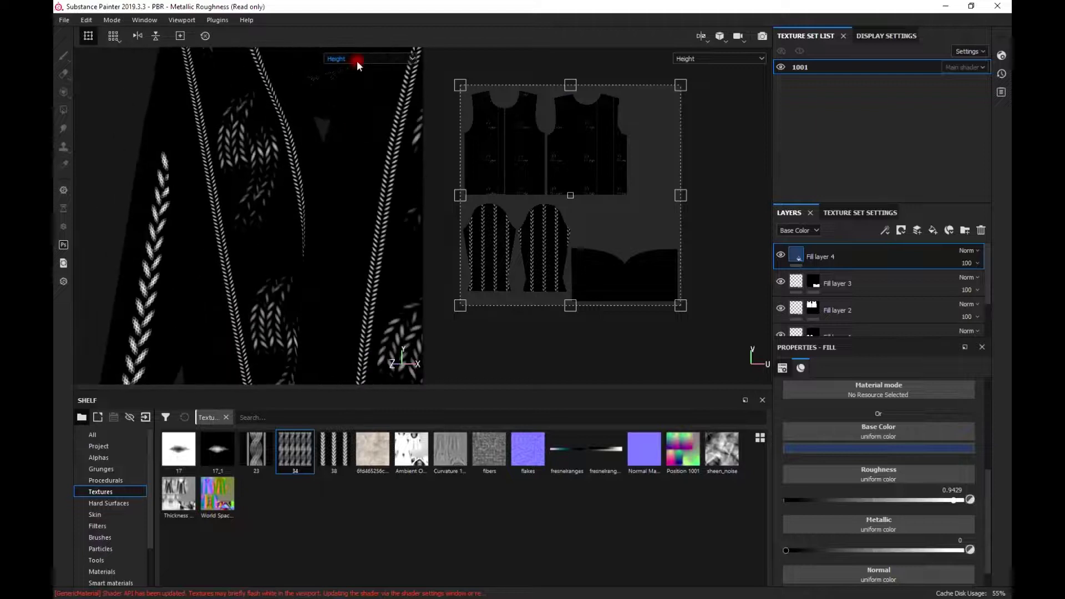
{"action": "left_click", "coordinate": [358, 61]}
{"action": "left_click", "coordinate": [364, 76]}
{"action": "scroll", "coordinate": [325, 225], "scroll_direction": "down", "scroll_amount": 4}
{"action": "left_click_drag", "start_coordinate": [325, 226], "coordinate": [437, 200], "text": "alt"}
{"action": "scroll", "coordinate": [372, 248], "scroll_direction": "up", "scroll_amount": 4}
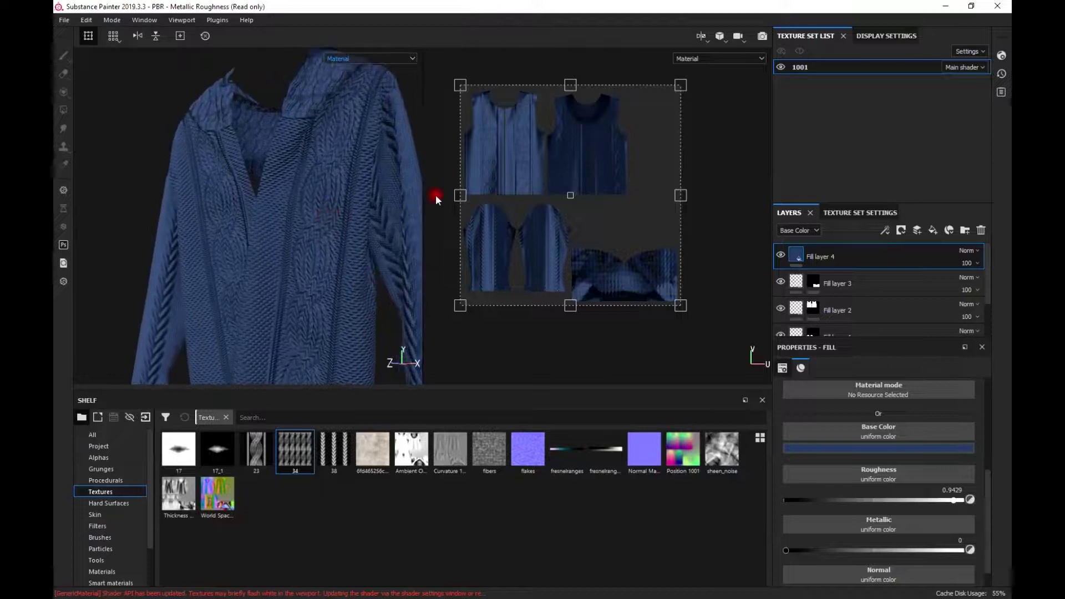
Add another fill layer above the blue one, sample its base color from the blue layer's thumbnail and darken it
{"action": "left_click", "coordinate": [877, 255]}
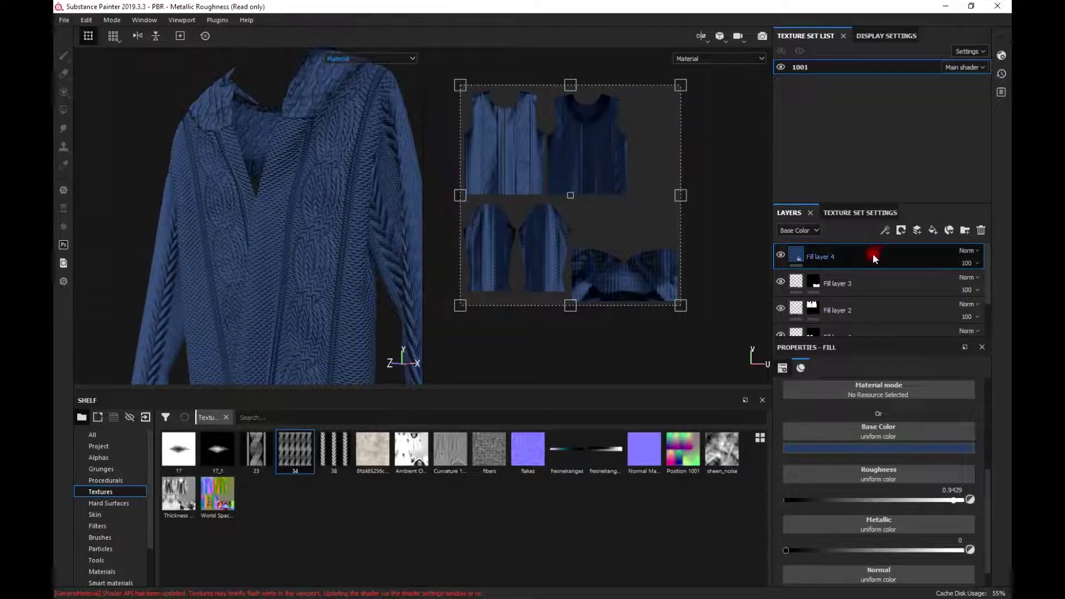
{"action": "left_click", "coordinate": [936, 235]}
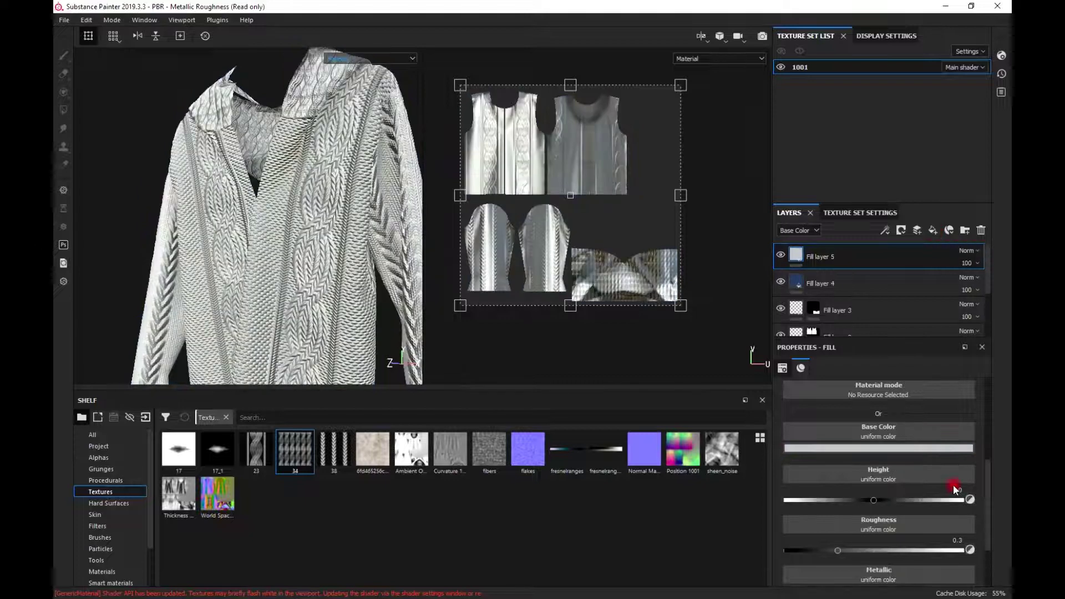
{"action": "left_click", "coordinate": [796, 282]}
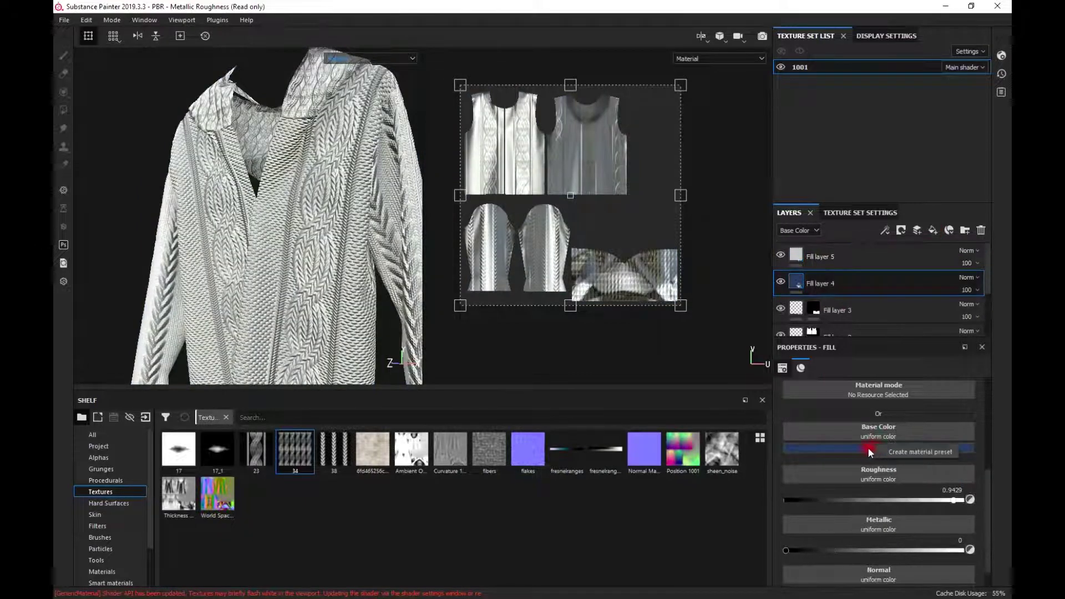
{"action": "left_click", "coordinate": [864, 448]}
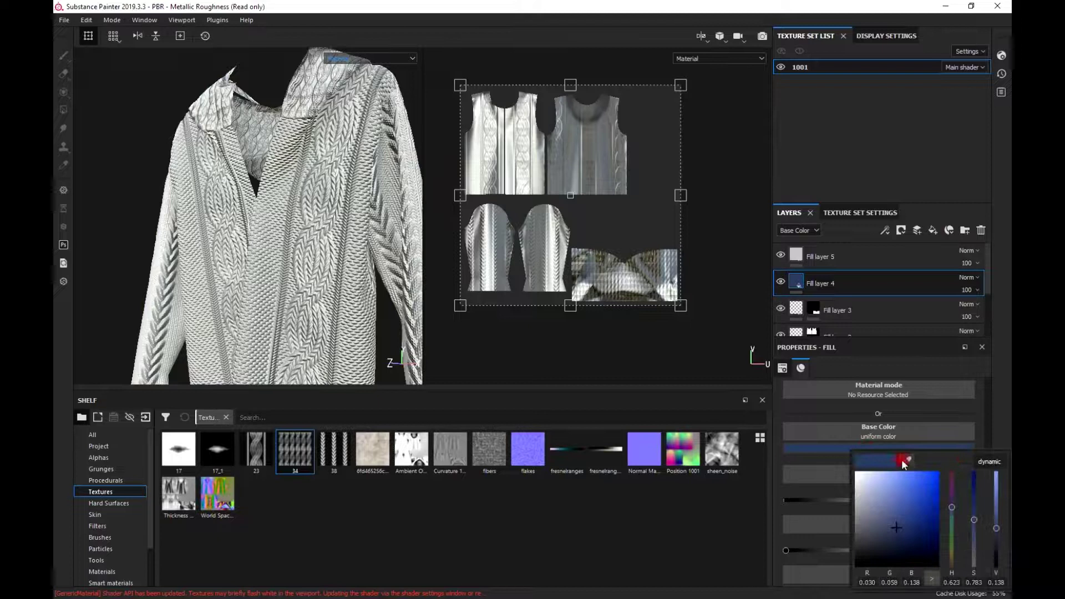
{"action": "left_click", "coordinate": [869, 261]}
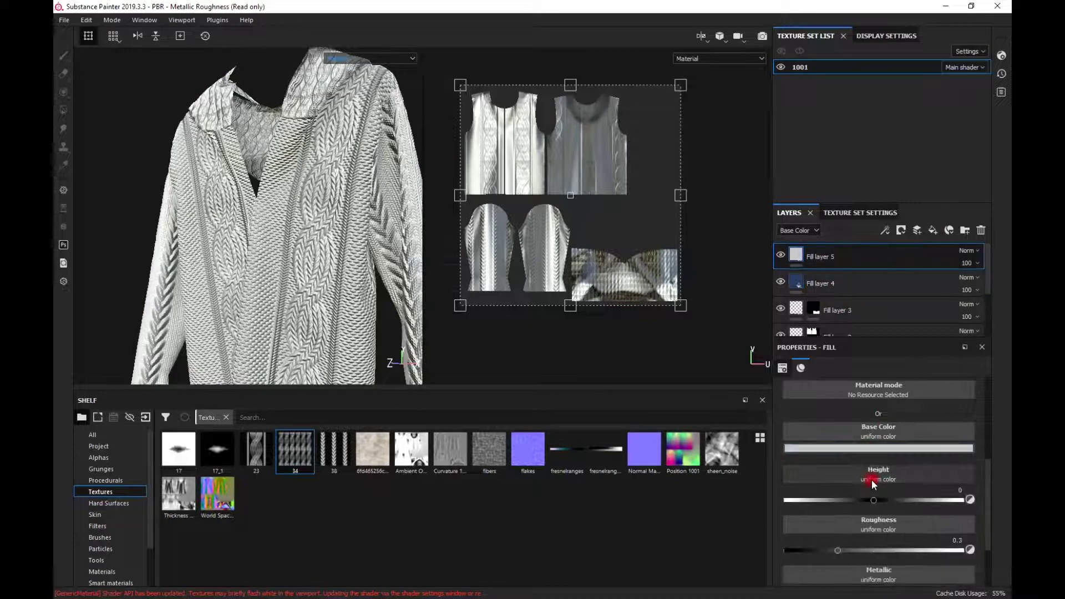
{"action": "left_click", "coordinate": [885, 448]}
{"action": "left_click_drag", "start_coordinate": [907, 461], "coordinate": [802, 285]}
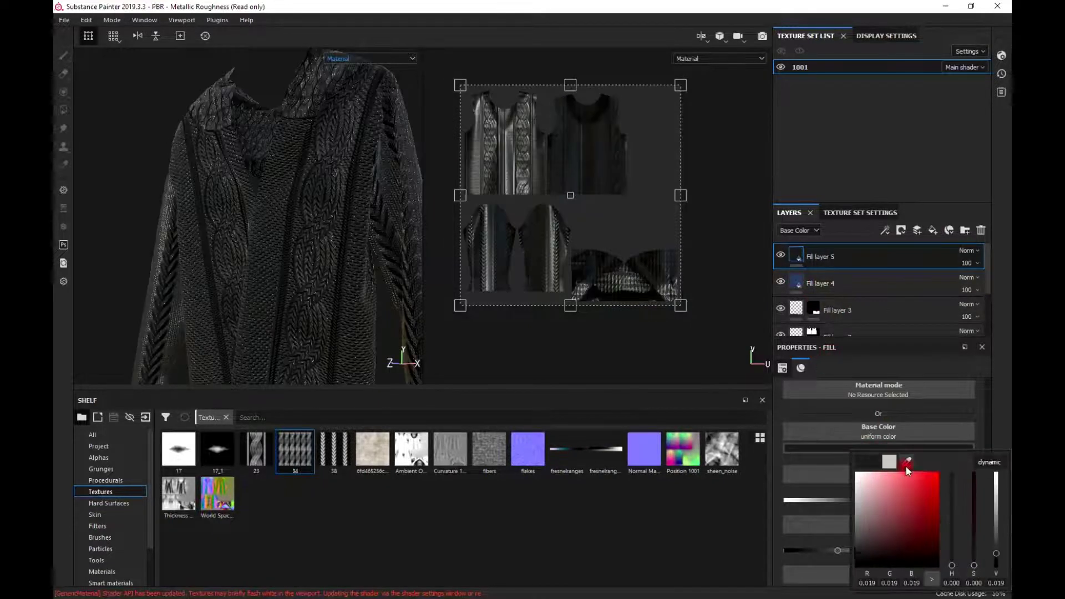
{"action": "left_click", "coordinate": [800, 277]}
{"action": "left_click_drag", "start_coordinate": [996, 528], "coordinate": [996, 551]}
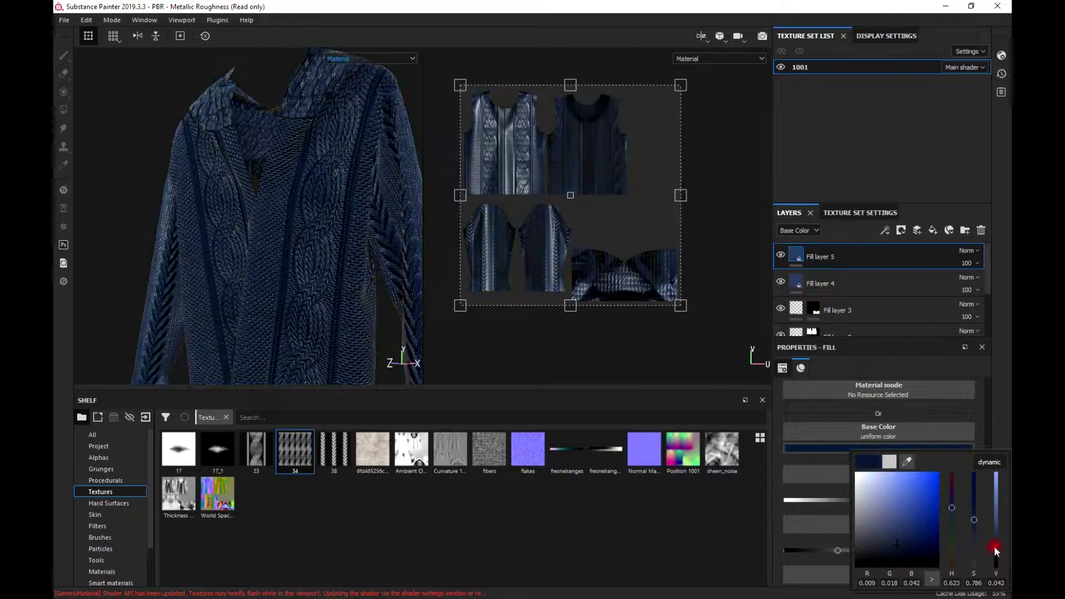
{"action": "left_click", "coordinate": [974, 406]}
Disable the roughness, height, metallic and normal channels on the dark blue fill layer, keeping only color
{"action": "scroll", "coordinate": [972, 438], "scroll_direction": "up", "scroll_amount": 2}
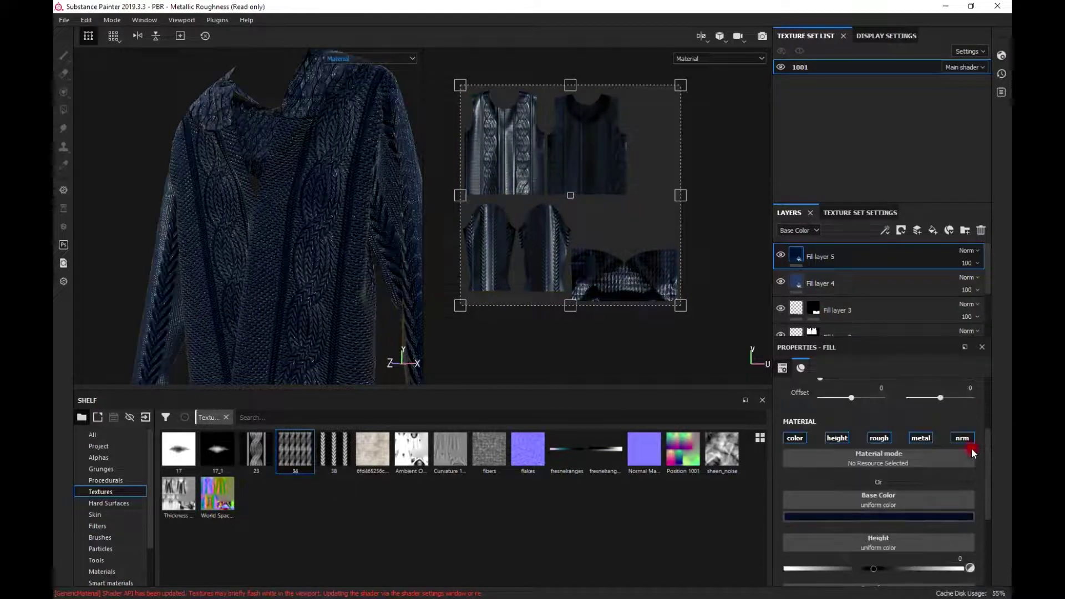
{"action": "left_click", "coordinate": [879, 439]}
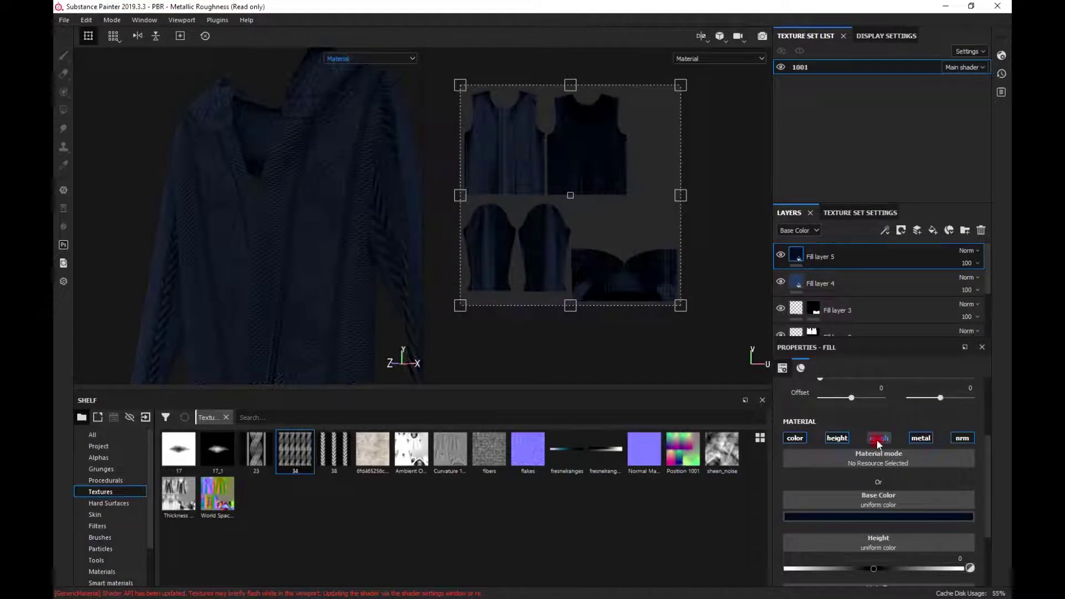
{"action": "left_click", "coordinate": [838, 438]}
{"action": "left_click", "coordinate": [921, 439]}
{"action": "left_click", "coordinate": [961, 439]}
Add a black mask to the dark blue fill layer and apply an Ambient Occlusion generator to that mask
{"action": "left_click", "coordinate": [886, 231]}
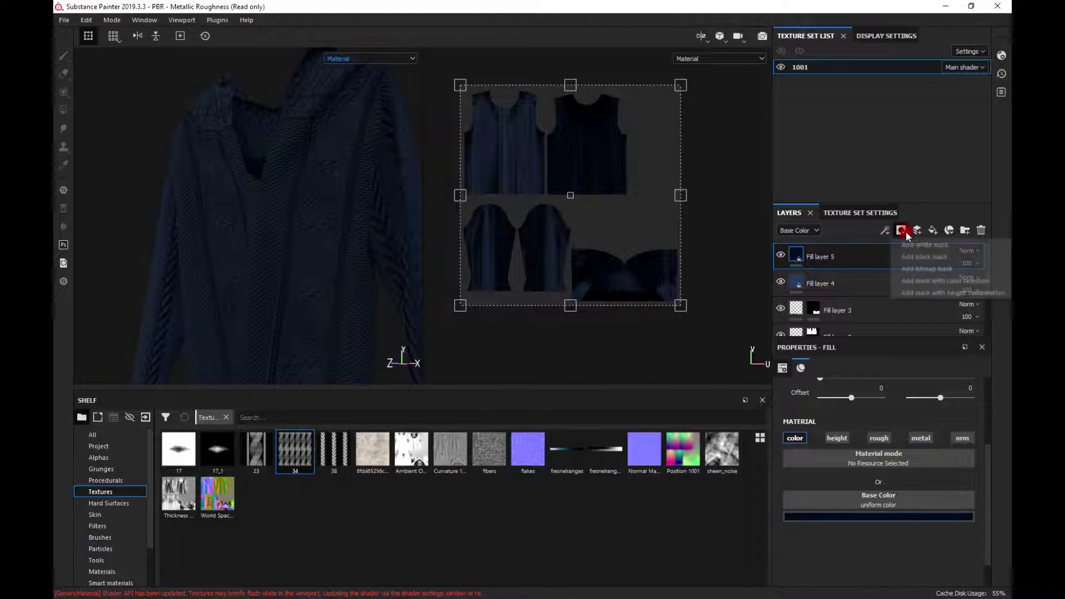
{"action": "left_click", "coordinate": [932, 256]}
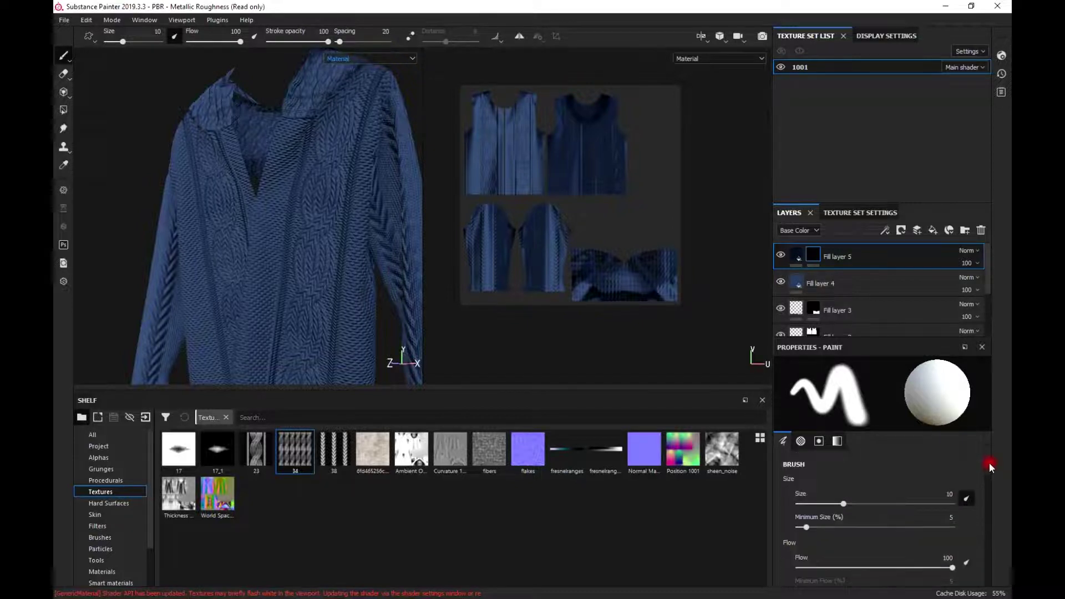
{"action": "mouse_move", "coordinate": [987, 463]}
{"action": "left_mouse_down"}
{"action": "mouse_move", "coordinate": [988, 494]}
{"action": "mouse_move", "coordinate": [984, 472]}
{"action": "mouse_move", "coordinate": [993, 487]}
{"action": "left_mouse_up"}
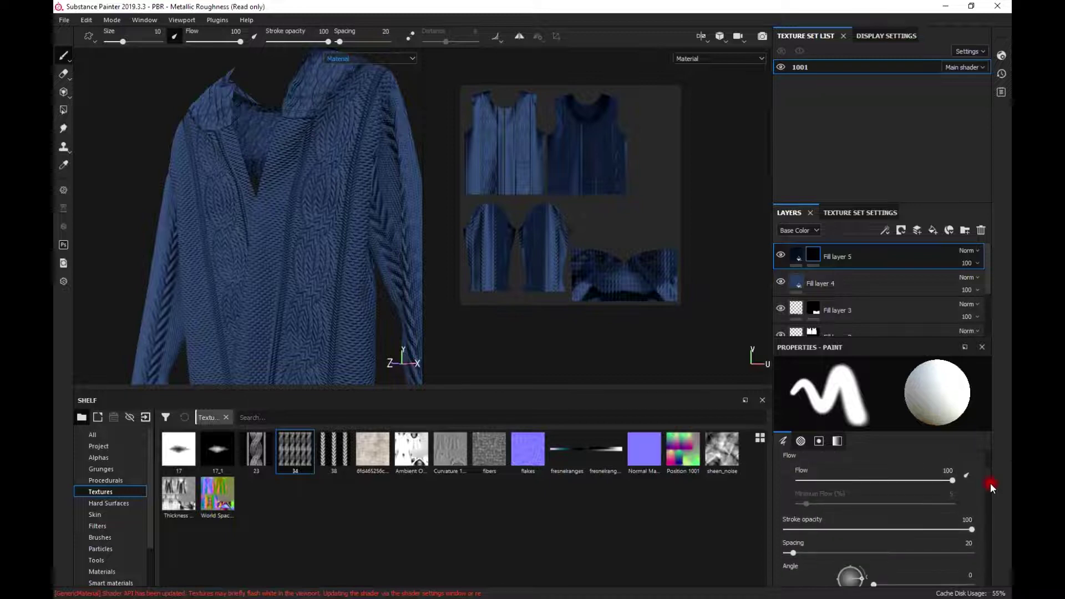
{"action": "right_click", "coordinate": [990, 482]}
{"action": "left_click", "coordinate": [990, 480]}
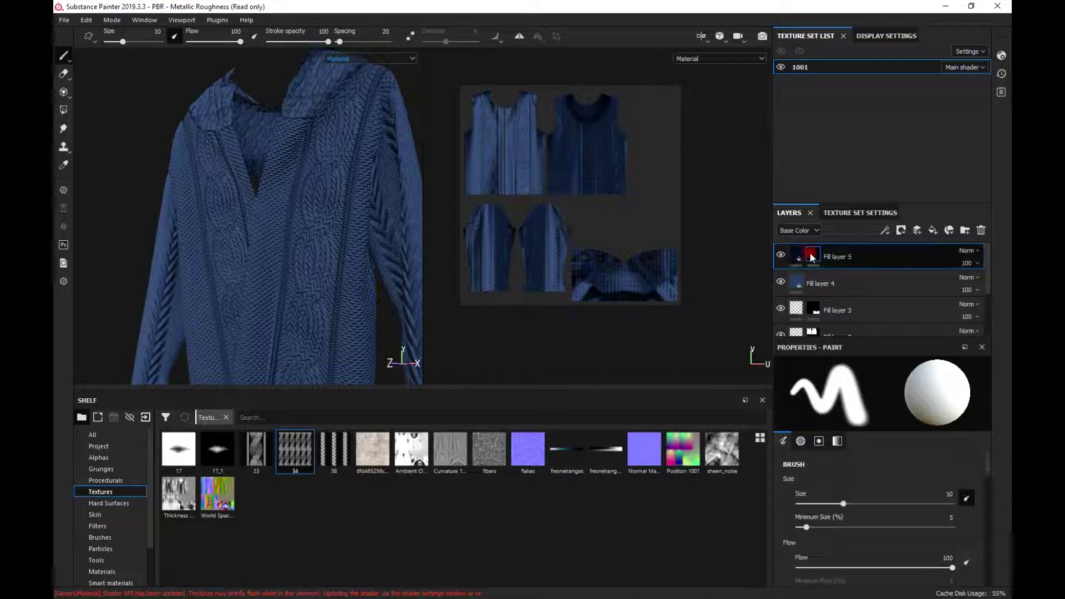
{"action": "left_click", "coordinate": [886, 231]}
{"action": "left_click", "coordinate": [920, 245]}
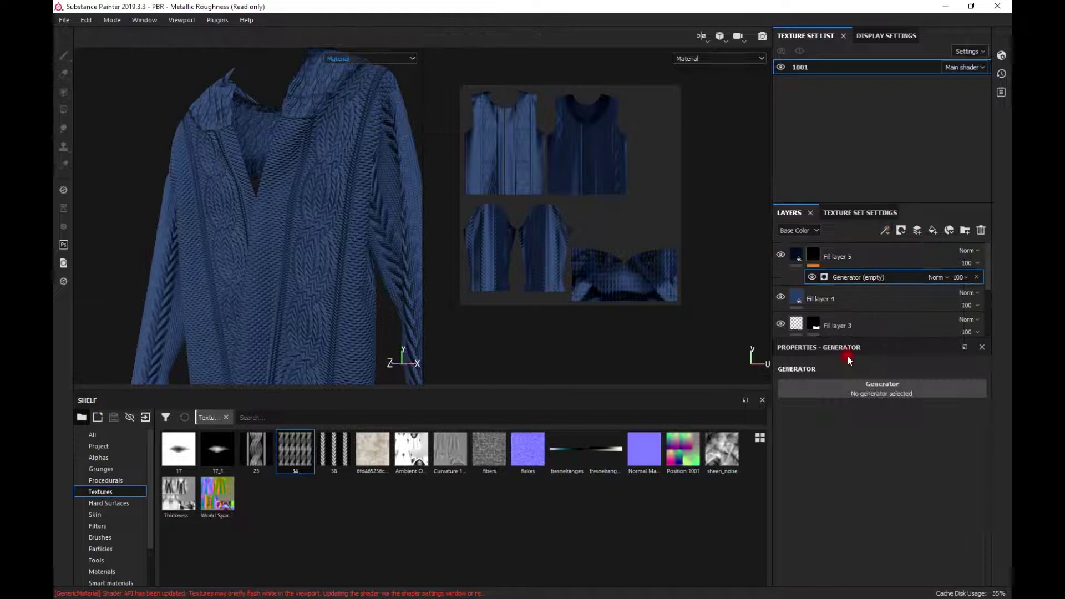
{"action": "left_click", "coordinate": [886, 385]}
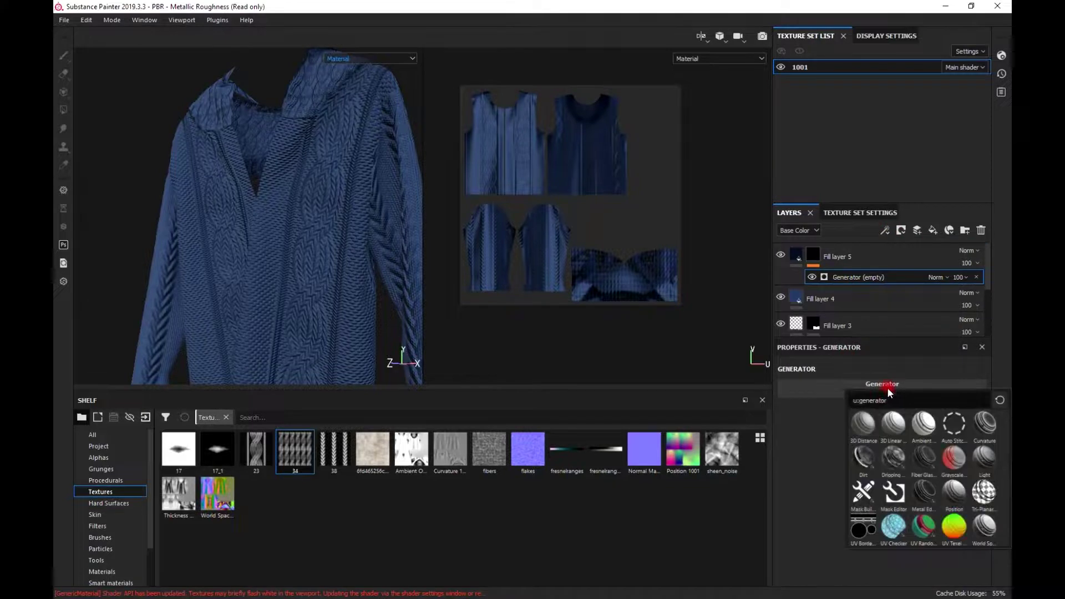
{"action": "left_click", "coordinate": [924, 424]}
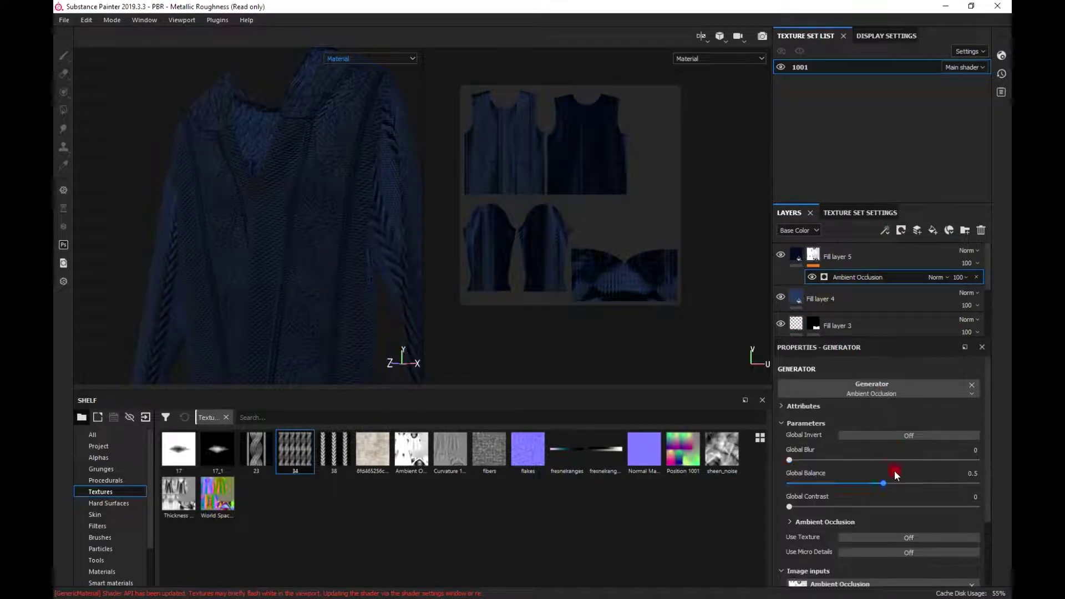
Turn on Global Invert and Use Micro Details in the Ambient Occlusion generator
{"action": "left_click", "coordinate": [909, 436]}
{"action": "scroll", "coordinate": [873, 446], "scroll_direction": "down", "scroll_amount": 2}
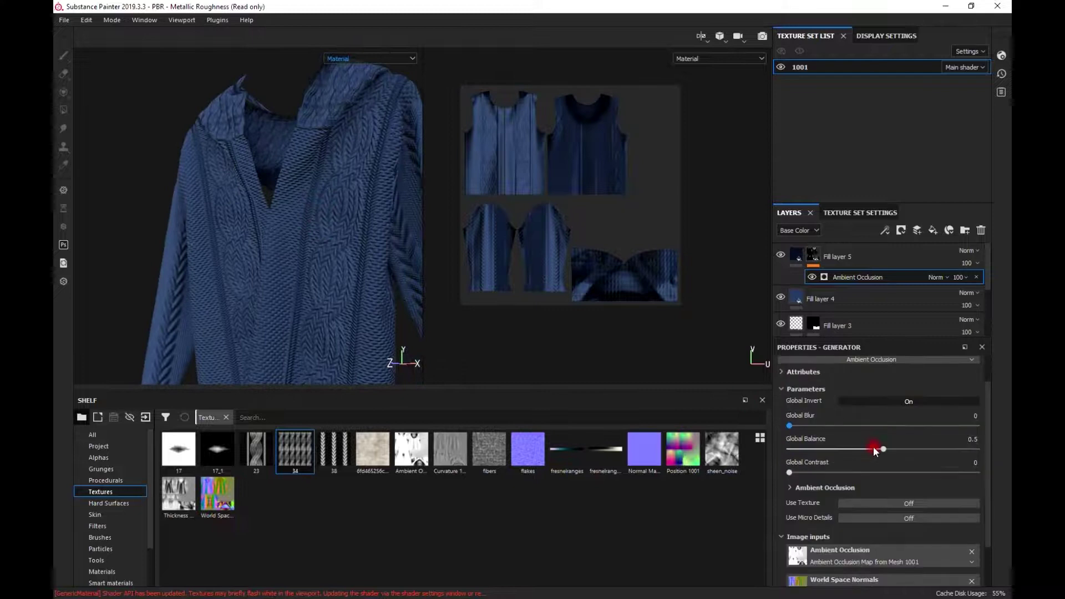
{"action": "left_click", "coordinate": [898, 466]}
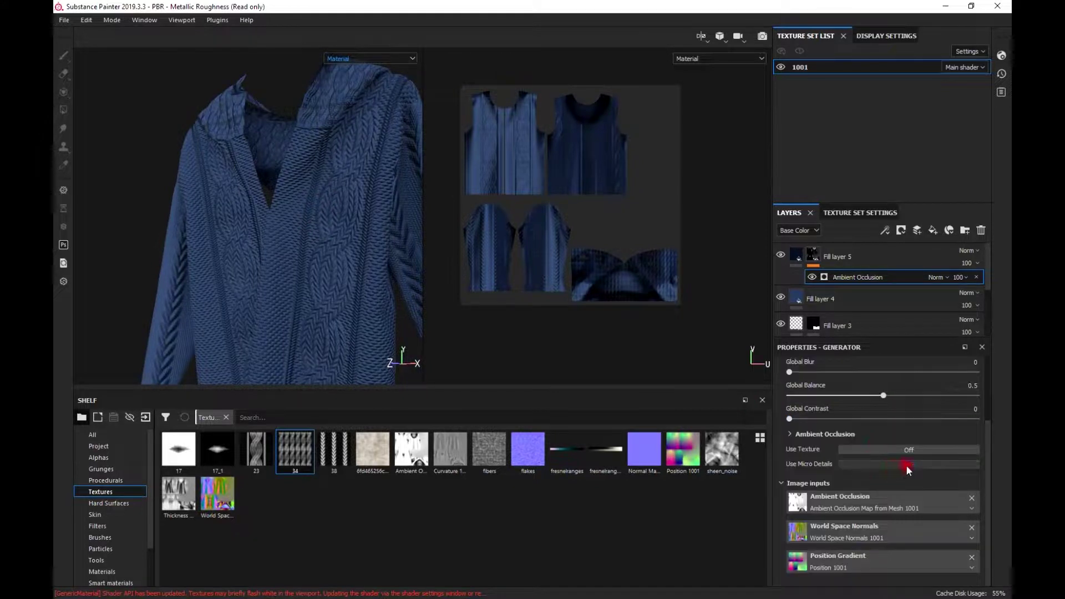
{"action": "scroll", "coordinate": [923, 515], "scroll_direction": "down", "scroll_amount": 2}
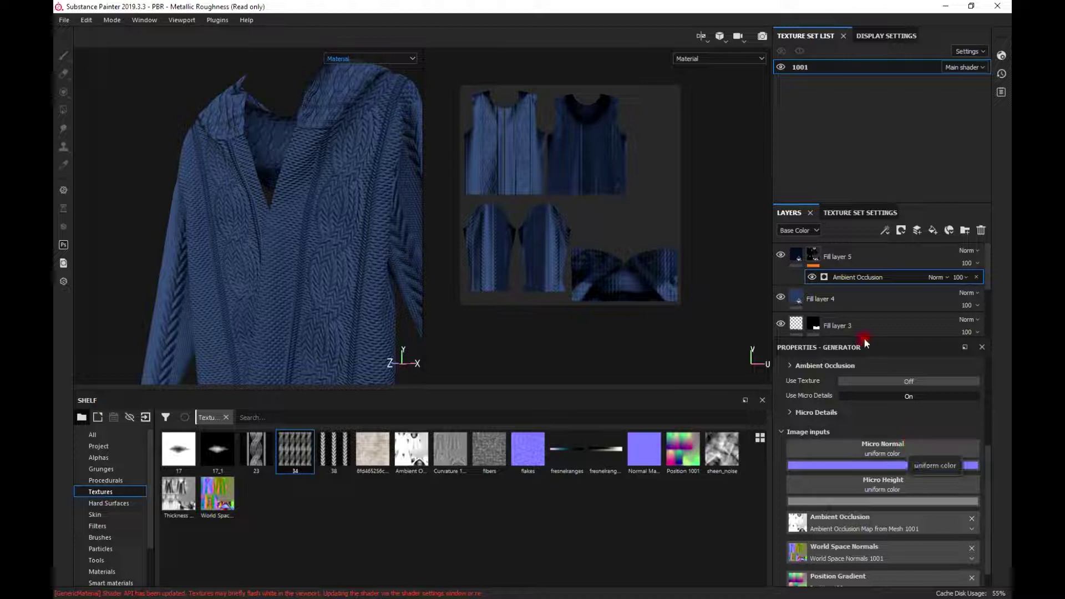
Add an anchor point to Fill layer 1, which holds the sleeve knit pattern
{"action": "left_click_drag", "start_coordinate": [990, 279], "coordinate": [989, 315]}
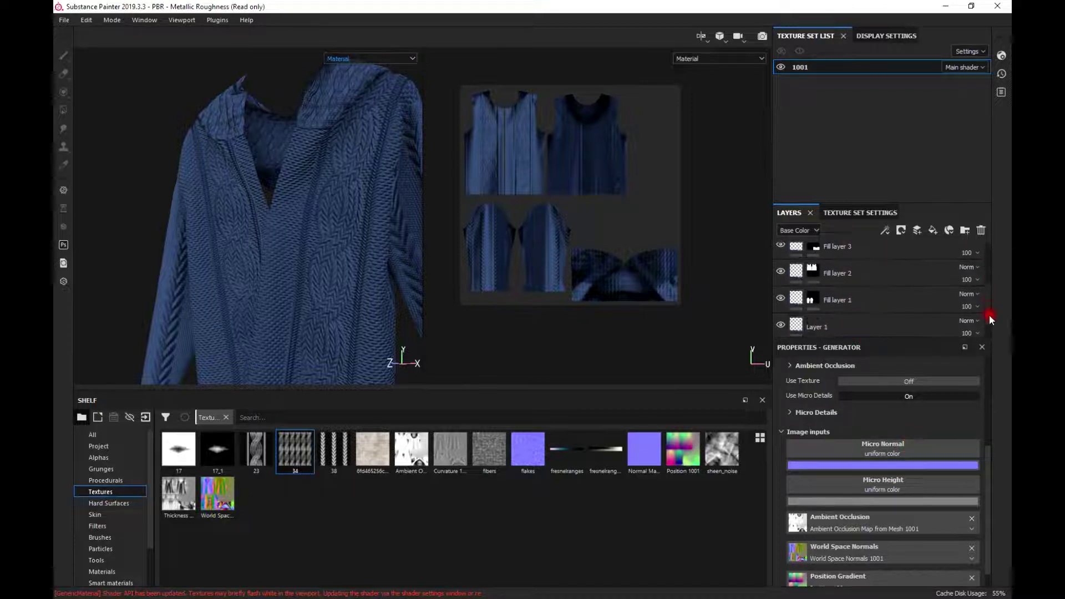
{"action": "left_click", "coordinate": [887, 294]}
{"action": "left_click", "coordinate": [838, 269]}
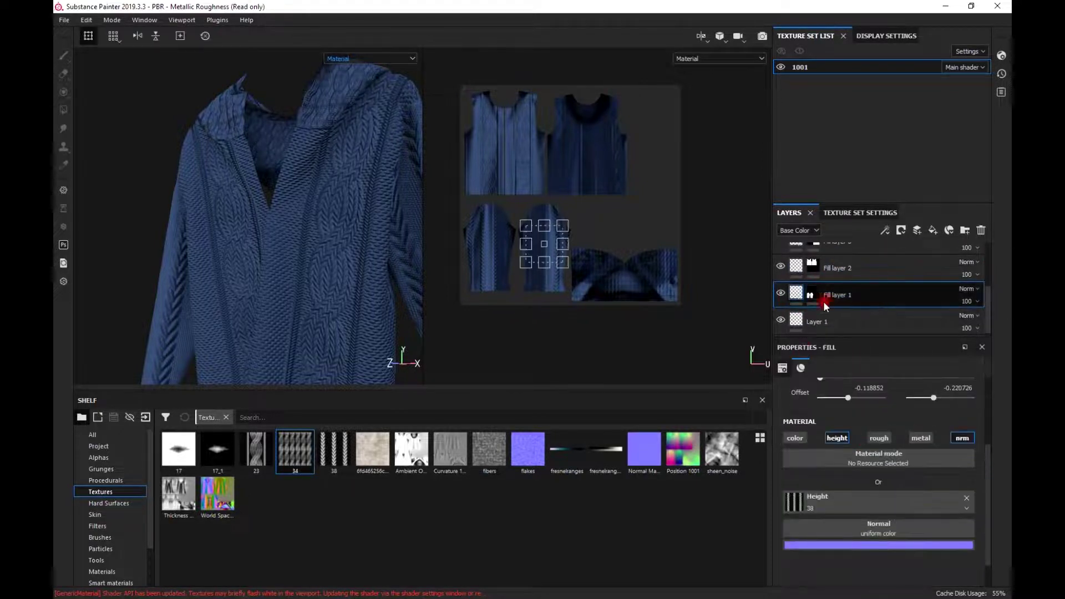
{"action": "left_click", "coordinate": [888, 231]}
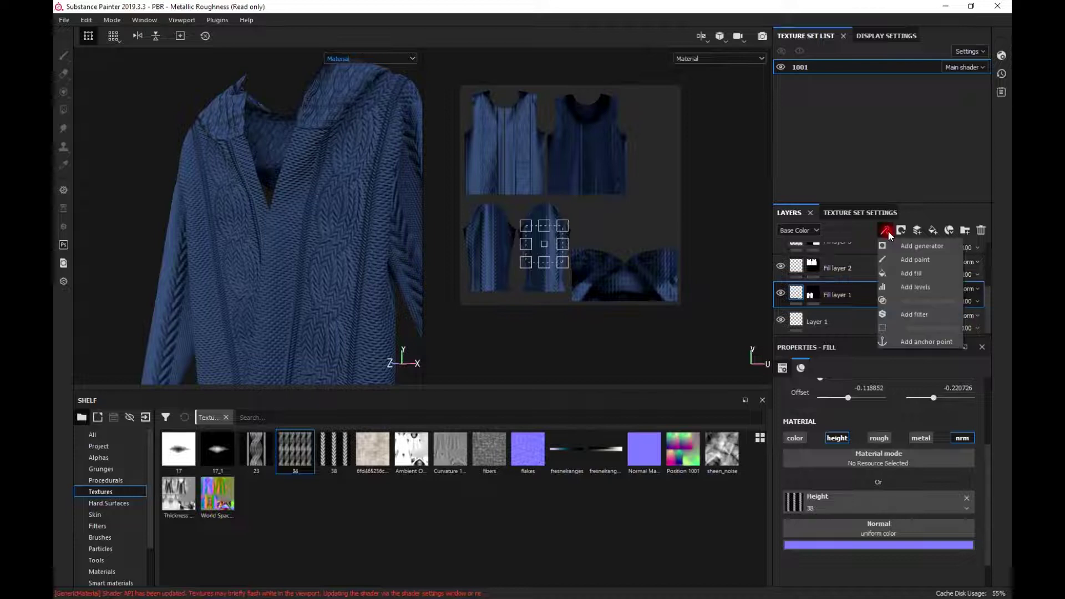
{"action": "left_click", "coordinate": [893, 340]}
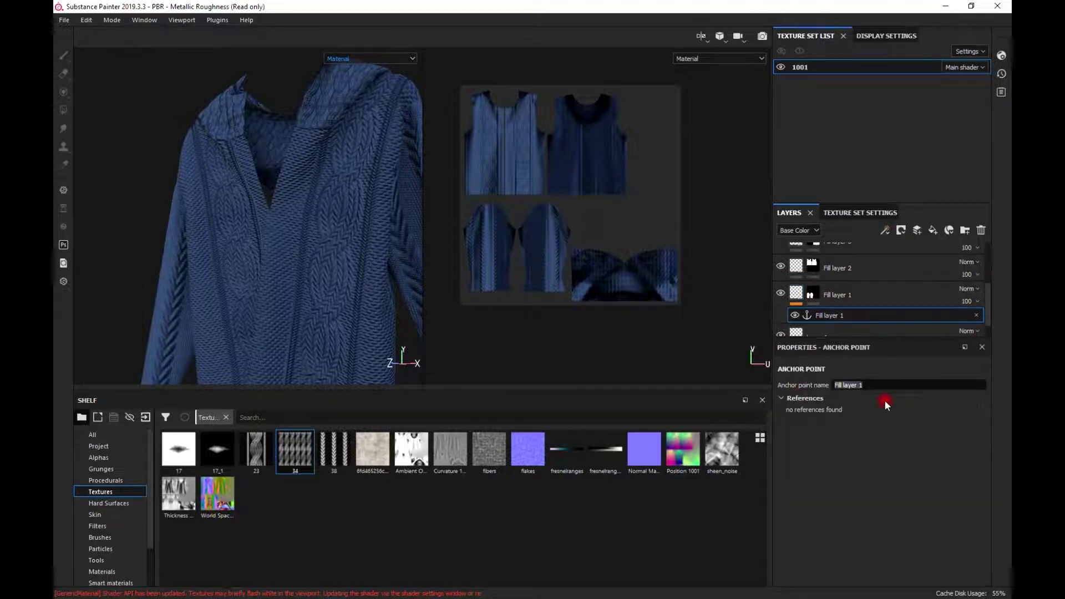
Link the Ambient Occlusion generator's Micro Height input on Fill layer 5 to the Fill layer 1 anchor point, referencing its Height channel
{"action": "scroll", "coordinate": [871, 286], "scroll_direction": "up", "scroll_amount": 1}
{"action": "left_click", "coordinate": [870, 252]}
{"action": "scroll", "coordinate": [943, 499], "scroll_direction": "down", "scroll_amount": 3}
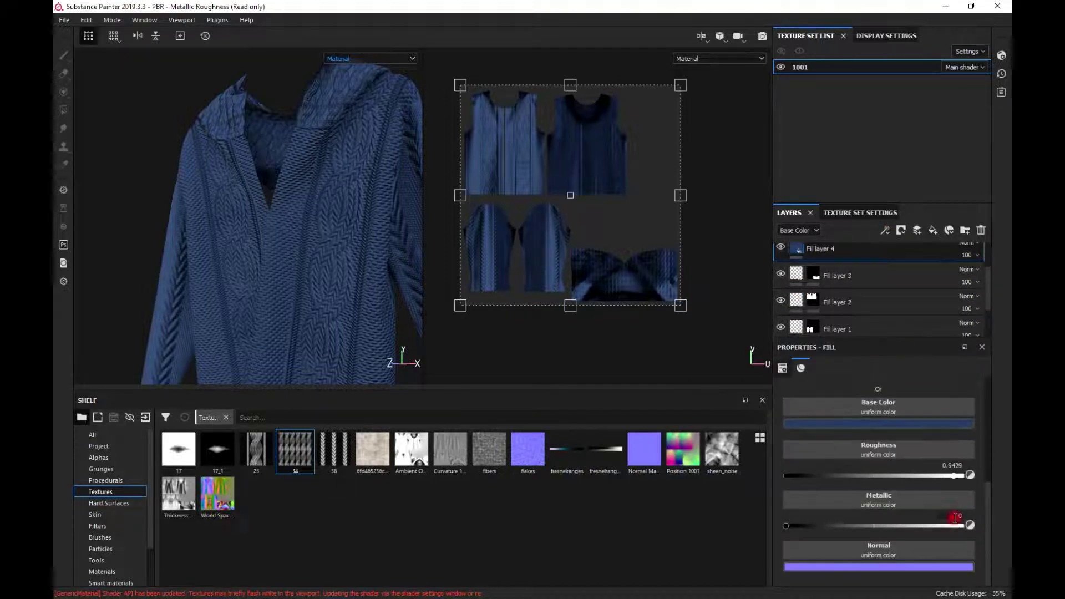
{"action": "scroll", "coordinate": [838, 282], "scroll_direction": "up", "scroll_amount": 2}
{"action": "left_click", "coordinate": [841, 276]}
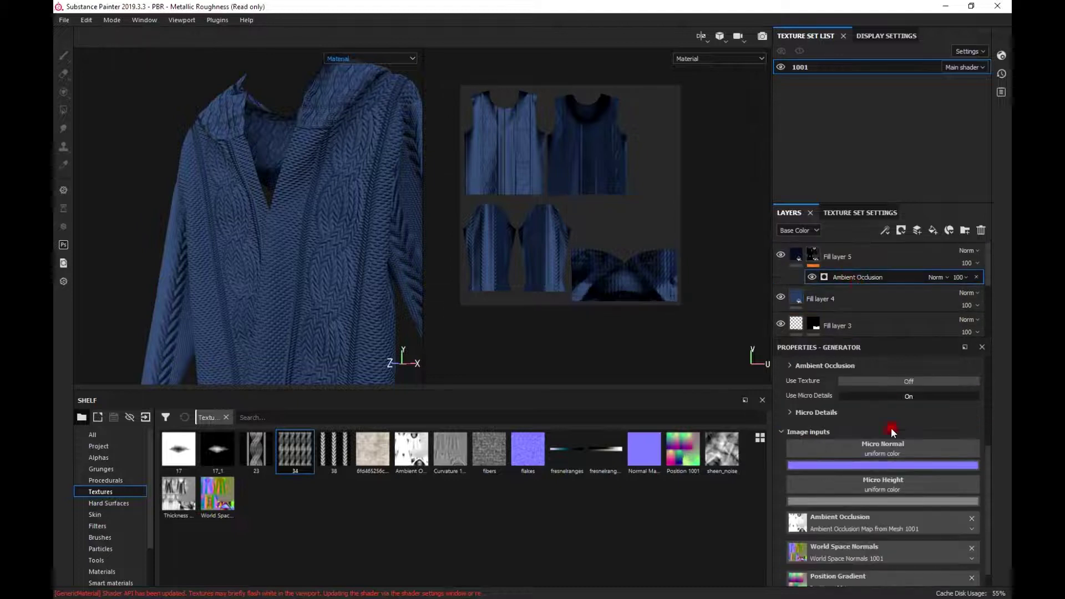
{"action": "left_click", "coordinate": [887, 484]}
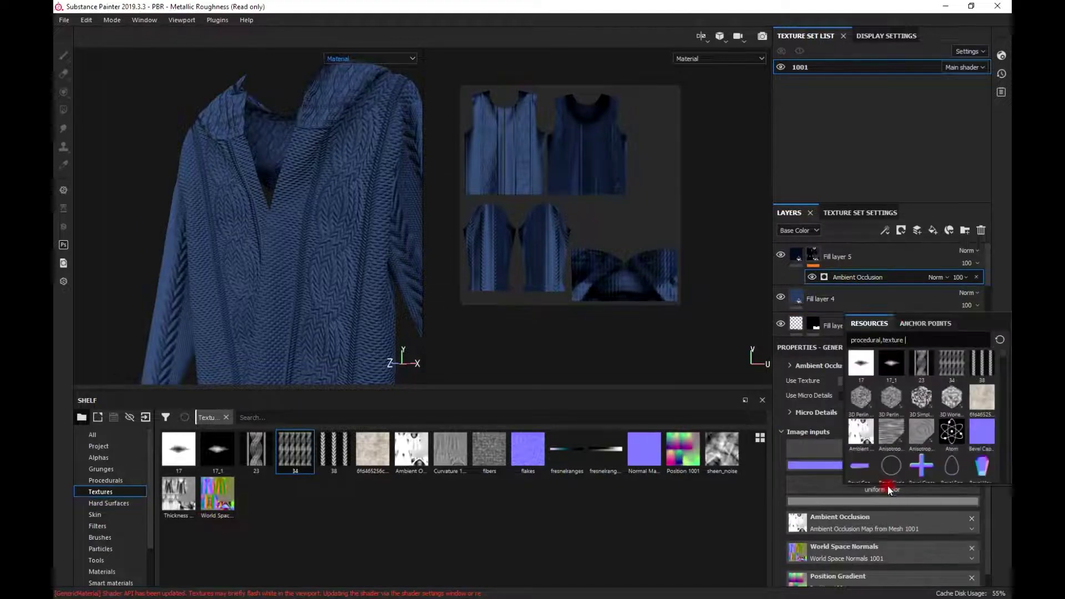
{"action": "left_click", "coordinate": [917, 323]}
{"action": "left_click", "coordinate": [881, 358]}
{"action": "scroll", "coordinate": [901, 499], "scroll_direction": "down", "scroll_amount": 2}
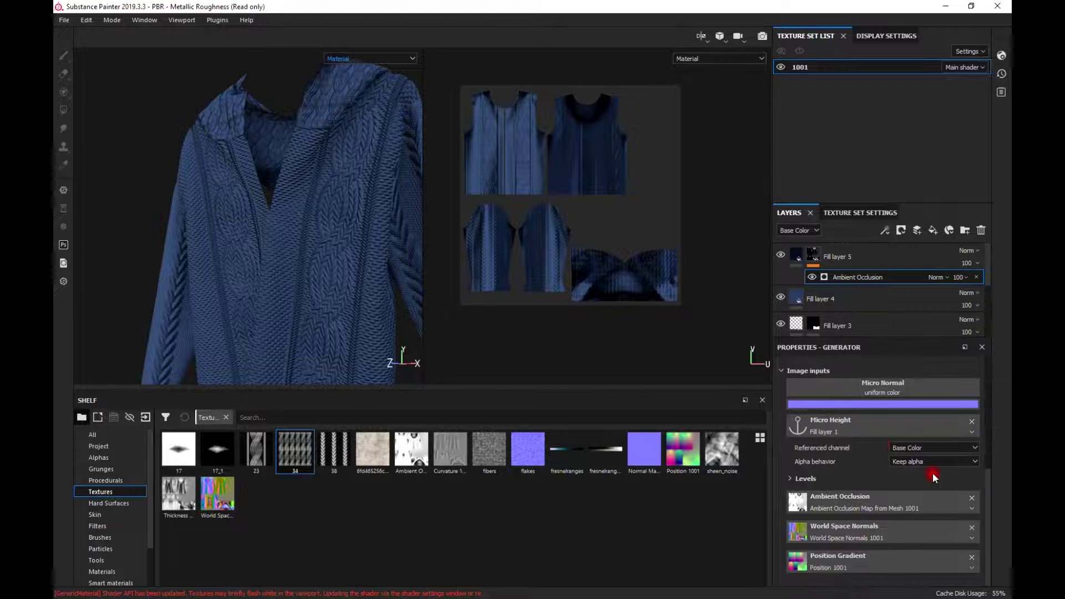
{"action": "left_click", "coordinate": [943, 448]}
{"action": "left_click", "coordinate": [917, 471]}
Examine the knit on the hood, torso and sleeve with the Ambient Occlusion generator switched on and off
{"action": "left_click_drag", "start_coordinate": [388, 278], "coordinate": [325, 262], "text": "alt"}
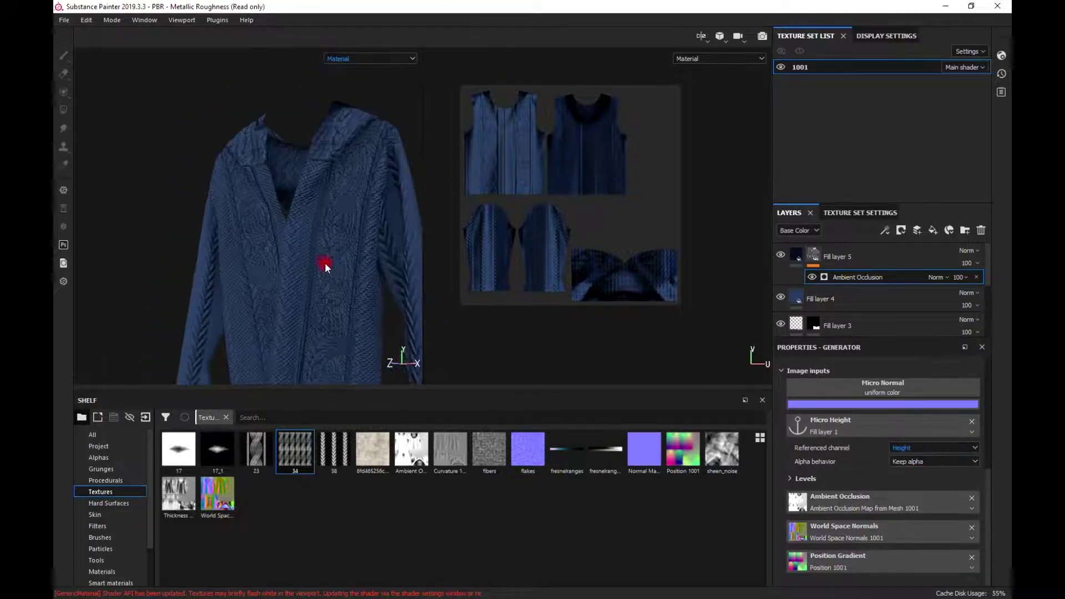
{"action": "scroll", "coordinate": [324, 262], "scroll_direction": "up", "scroll_amount": 4}
{"action": "middle_click_drag", "start_coordinate": [324, 262], "coordinate": [263, 199], "text": "alt"}
{"action": "scroll", "coordinate": [226, 269], "scroll_direction": "down", "scroll_amount": 3}
{"action": "left_click_drag", "start_coordinate": [263, 199], "coordinate": [338, 280], "text": "alt"}
{"action": "scroll", "coordinate": [251, 231], "scroll_direction": "up", "scroll_amount": 3}
{"action": "left_click", "coordinate": [812, 277]}
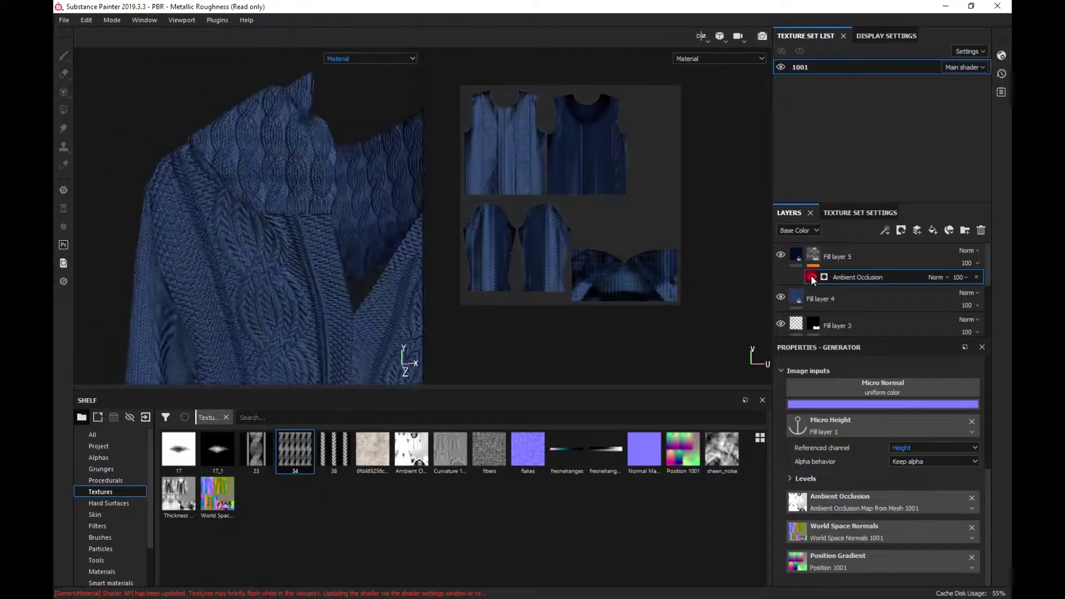
{"action": "left_click", "coordinate": [812, 277]}
{"action": "left_click", "coordinate": [811, 277]}
{"action": "left_click", "coordinate": [812, 277]}
{"action": "middle_click_drag", "start_coordinate": [203, 371], "coordinate": [274, 281], "text": "alt"}
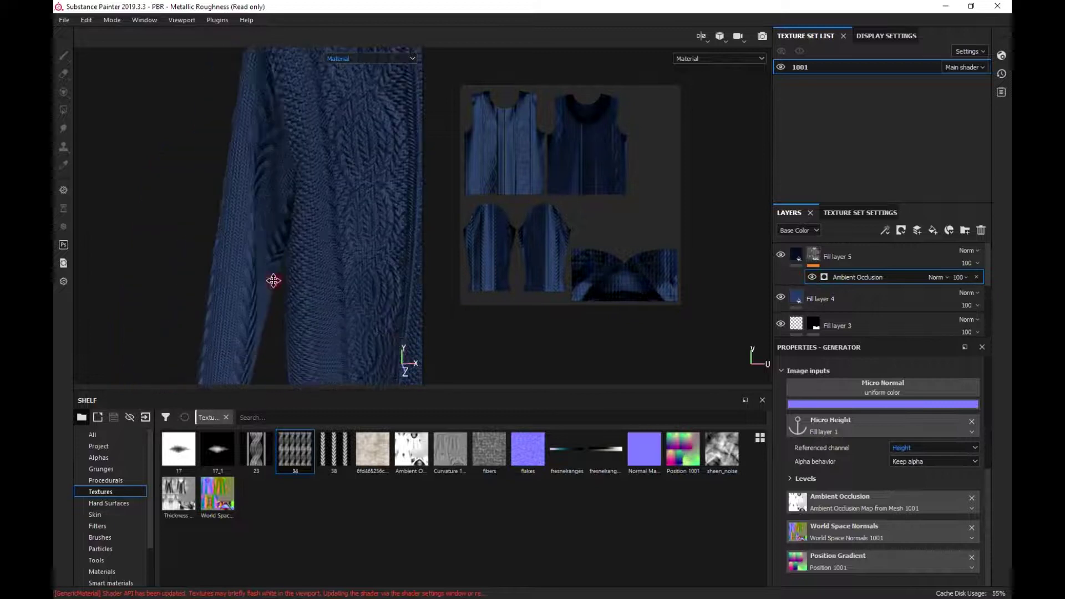
{"action": "left_click_drag", "start_coordinate": [273, 280], "coordinate": [297, 269], "text": "alt"}
{"action": "left_click", "coordinate": [811, 277]}
{"action": "left_click", "coordinate": [812, 277]}
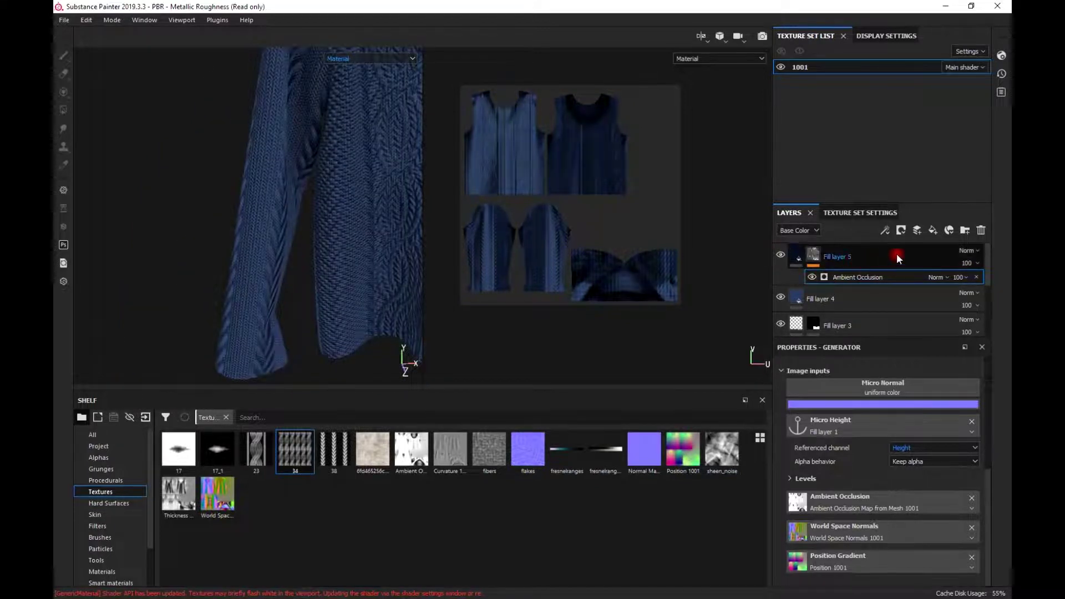
Add a paint effect to Fill layer 5's mask and polygon-fill the UV islands outside the sleeves with value 0
{"action": "left_click", "coordinate": [887, 231]}
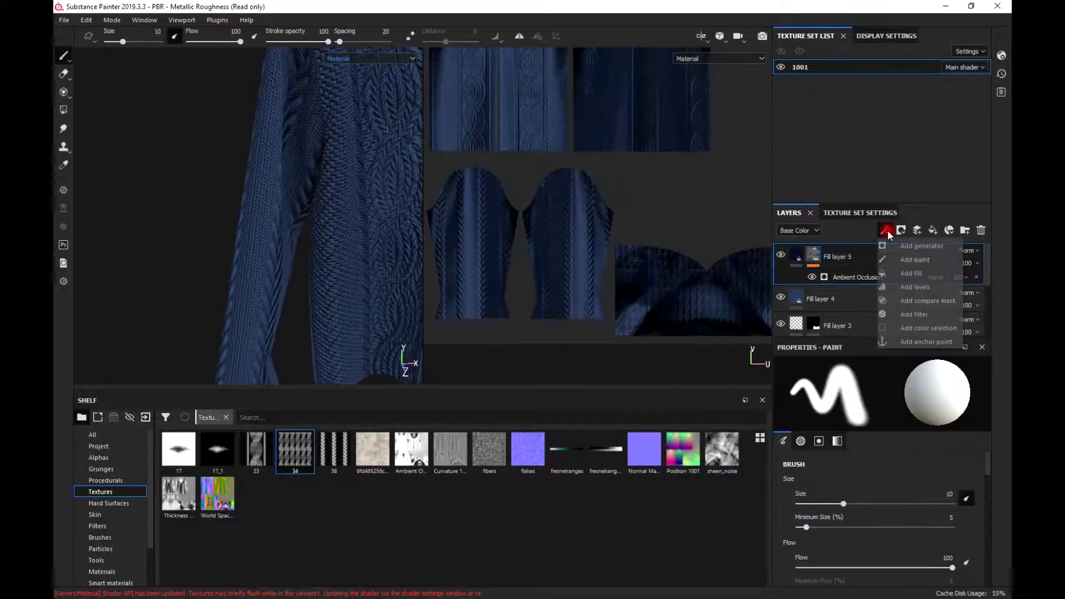
{"action": "left_click", "coordinate": [921, 259]}
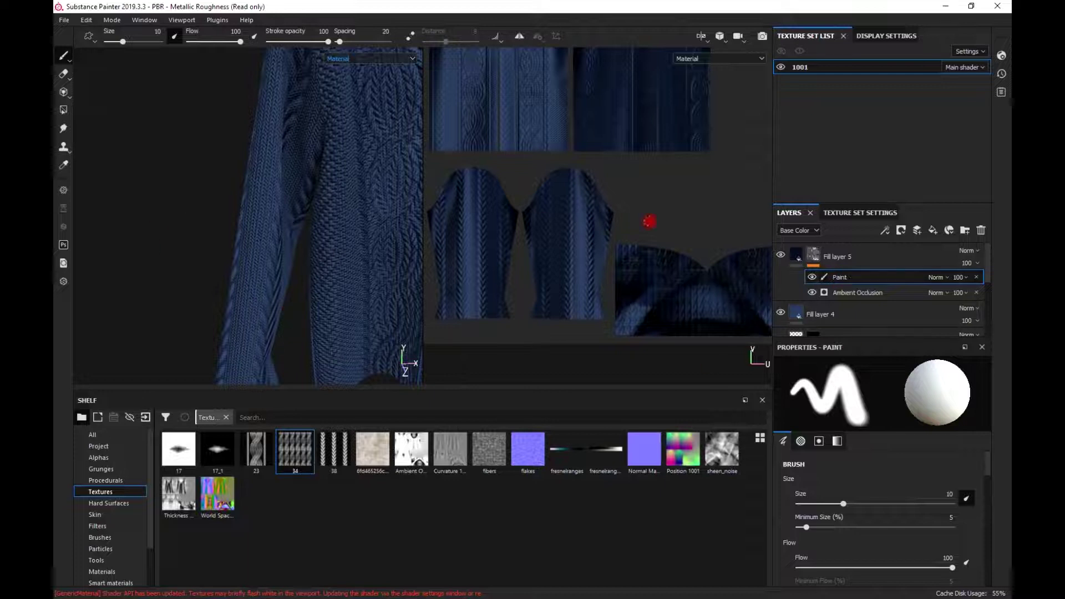
{"action": "left_click", "coordinate": [63, 110]}
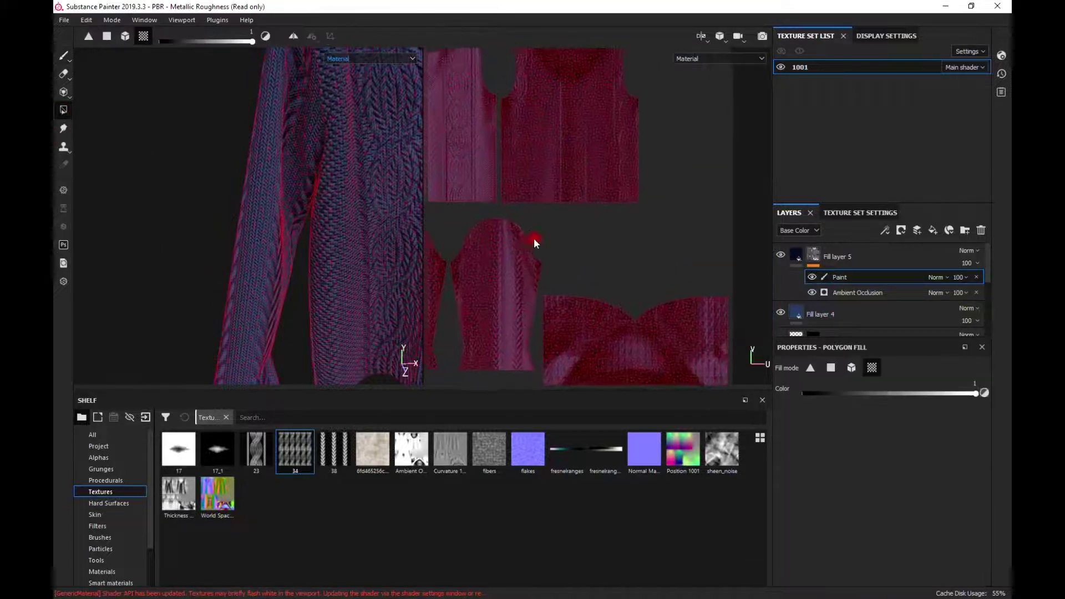
{"action": "scroll", "coordinate": [552, 195], "scroll_direction": "down", "scroll_amount": 2}
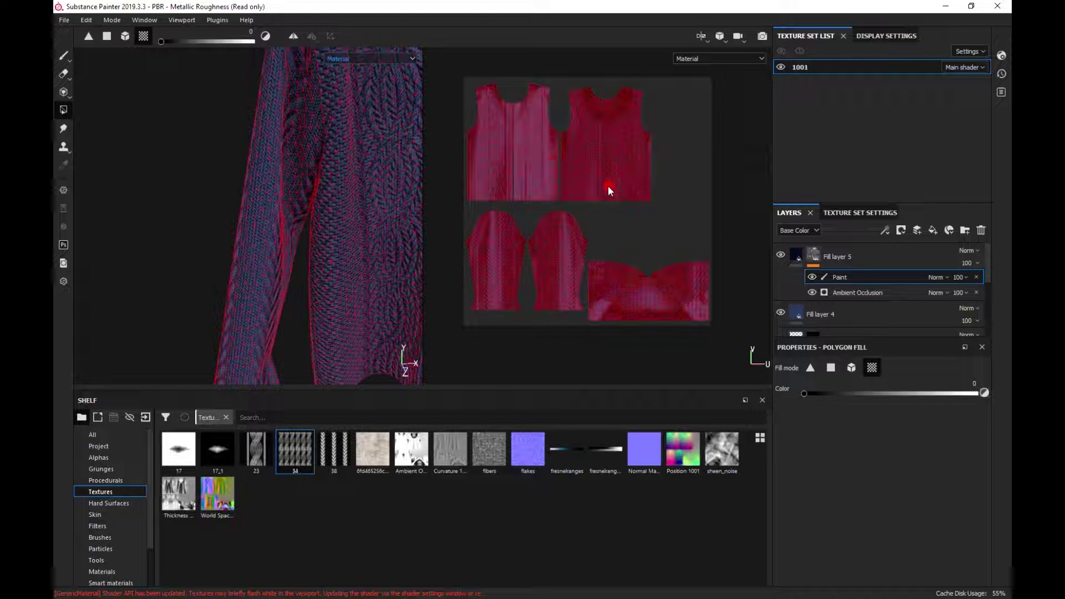
{"action": "left_click", "coordinate": [73, 58]}
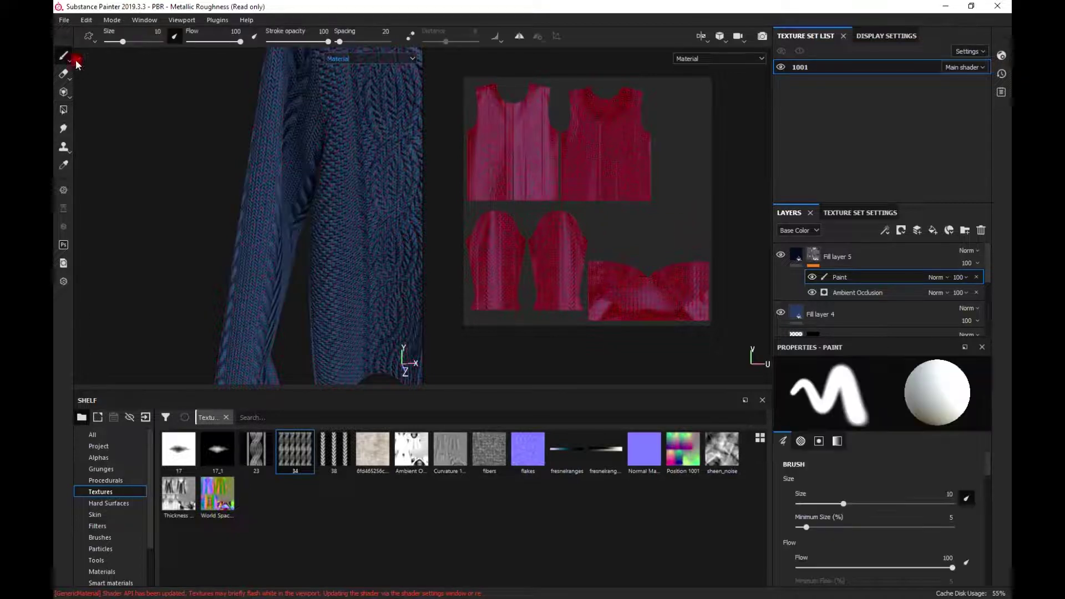
Compare the garment with the paint effect, the Ambient Occlusion generator and Fill layer 5 each hidden and shown
{"action": "left_click", "coordinate": [811, 276]}
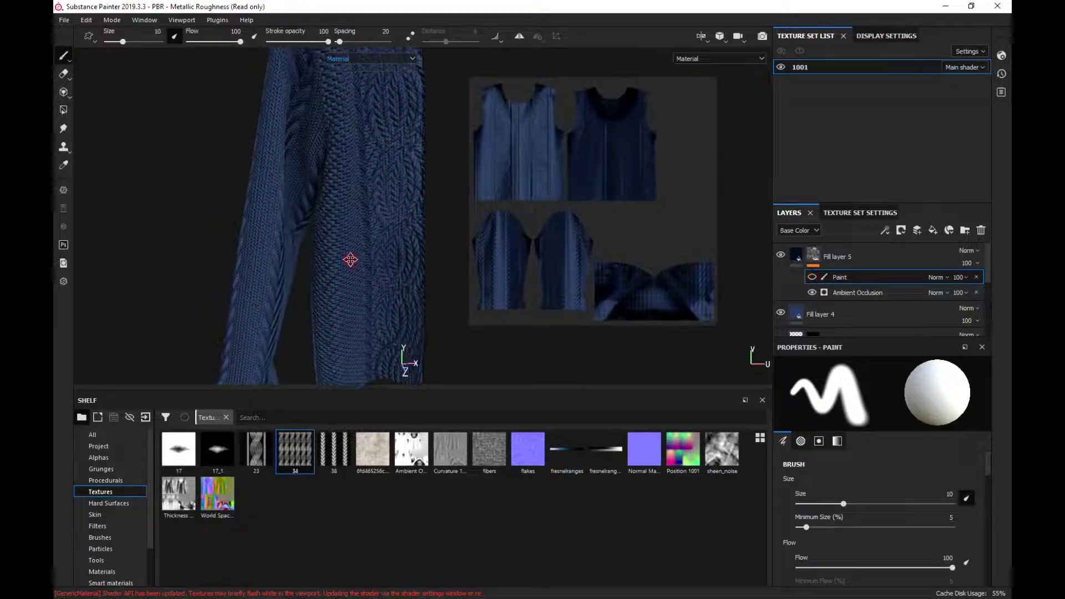
{"action": "left_click", "coordinate": [812, 277]}
{"action": "left_click", "coordinate": [812, 292]}
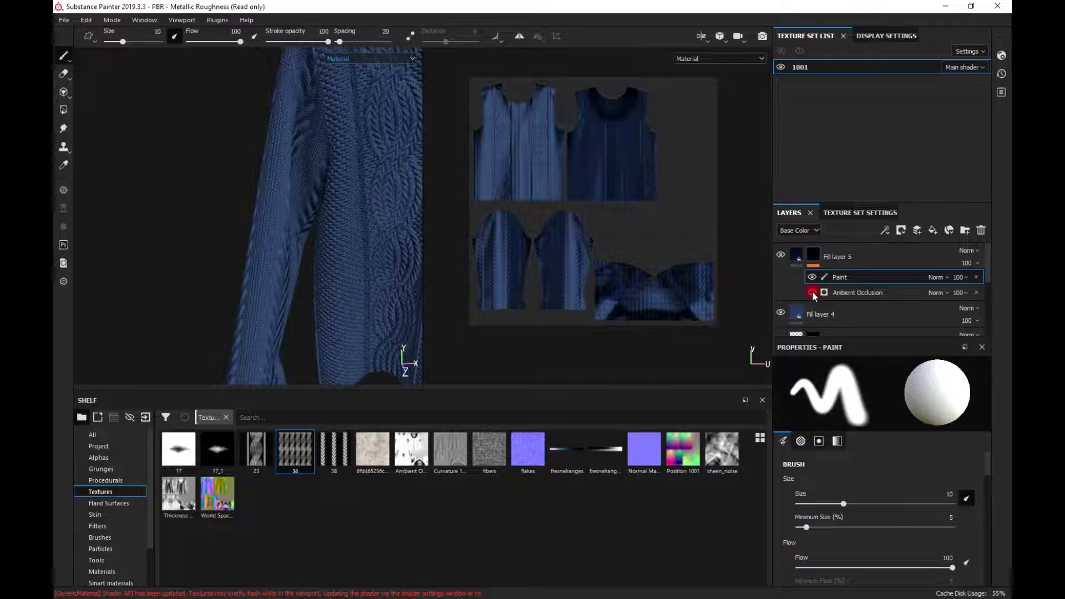
{"action": "left_click", "coordinate": [813, 292]}
{"action": "left_click", "coordinate": [812, 292]}
{"action": "left_click", "coordinate": [812, 291]}
{"action": "left_click", "coordinate": [812, 291]}
{"action": "left_click", "coordinate": [812, 291]}
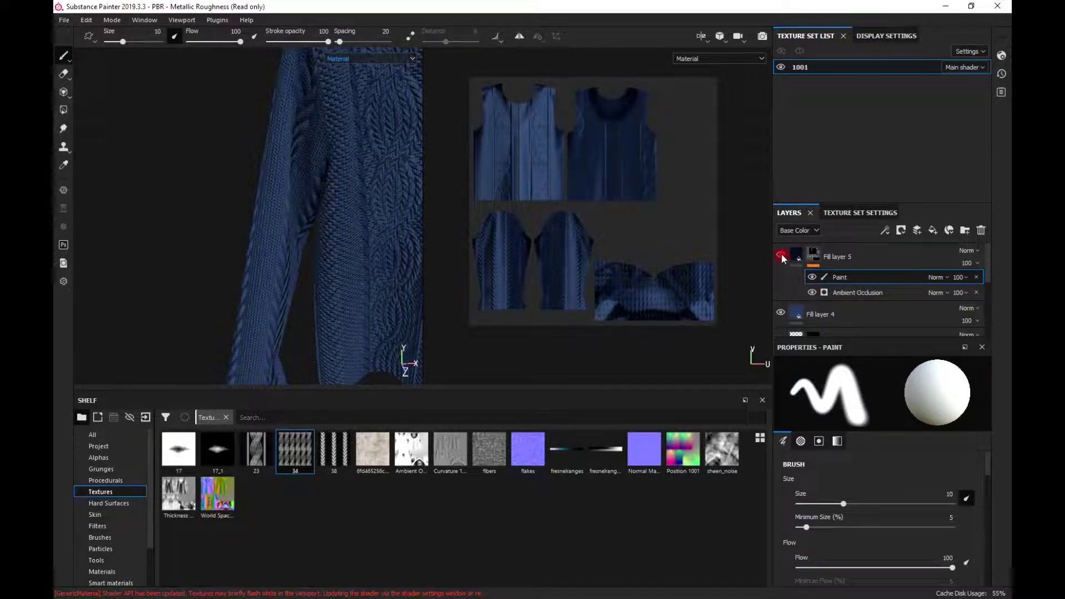
{"action": "left_click", "coordinate": [781, 256]}
{"action": "left_click", "coordinate": [781, 257]}
Inspect the masked dark shading on the sleeves, torso front and neck opening from near and far
{"action": "mouse_move", "coordinate": [325, 236]}
{"action": "left_mouse_down", "text": "alt"}
{"action": "mouse_move", "coordinate": [262, 279]}
{"action": "mouse_move", "coordinate": [407, 265]}
{"action": "mouse_move", "coordinate": [307, 251]}
{"action": "mouse_move", "coordinate": [235, 273]}
{"action": "mouse_move", "coordinate": [286, 261]}
{"action": "mouse_move", "coordinate": [335, 281]}
{"action": "mouse_move", "coordinate": [316, 290]}
{"action": "left_mouse_up", "text": "alt"}
{"action": "scroll", "coordinate": [309, 252], "scroll_direction": "down", "scroll_amount": 3}
{"action": "scroll", "coordinate": [335, 281], "scroll_direction": "up", "scroll_amount": 3}
{"action": "scroll", "coordinate": [313, 290], "scroll_direction": "down", "scroll_amount": 2}
{"action": "scroll", "coordinate": [314, 280], "scroll_direction": "up", "scroll_amount": 2}
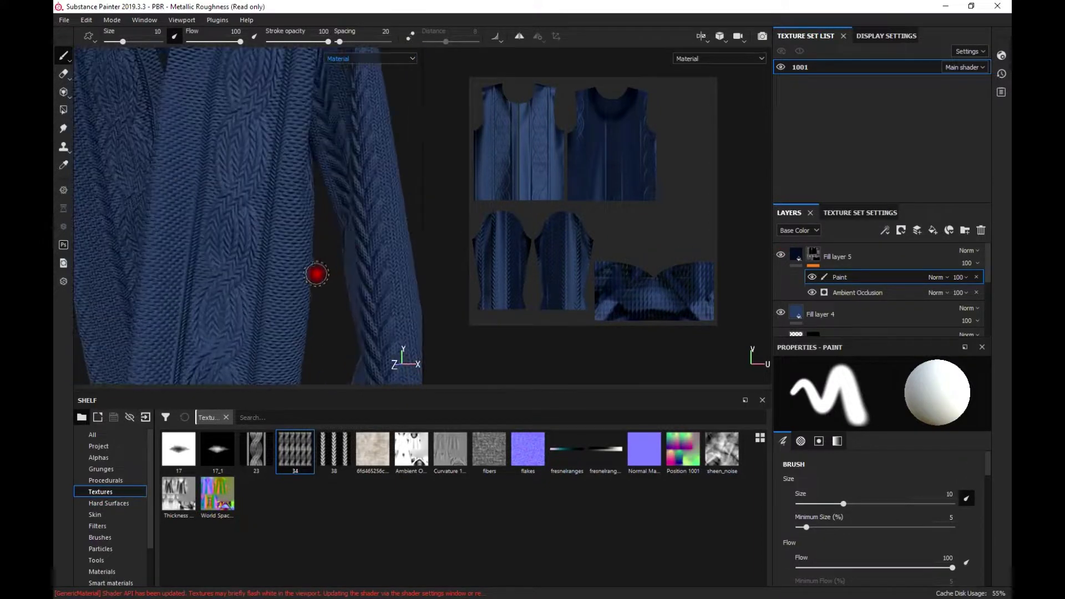
{"action": "scroll", "coordinate": [319, 280], "scroll_direction": "down", "scroll_amount": 6}
{"action": "scroll", "coordinate": [274, 189], "scroll_direction": "up", "scroll_amount": 5}
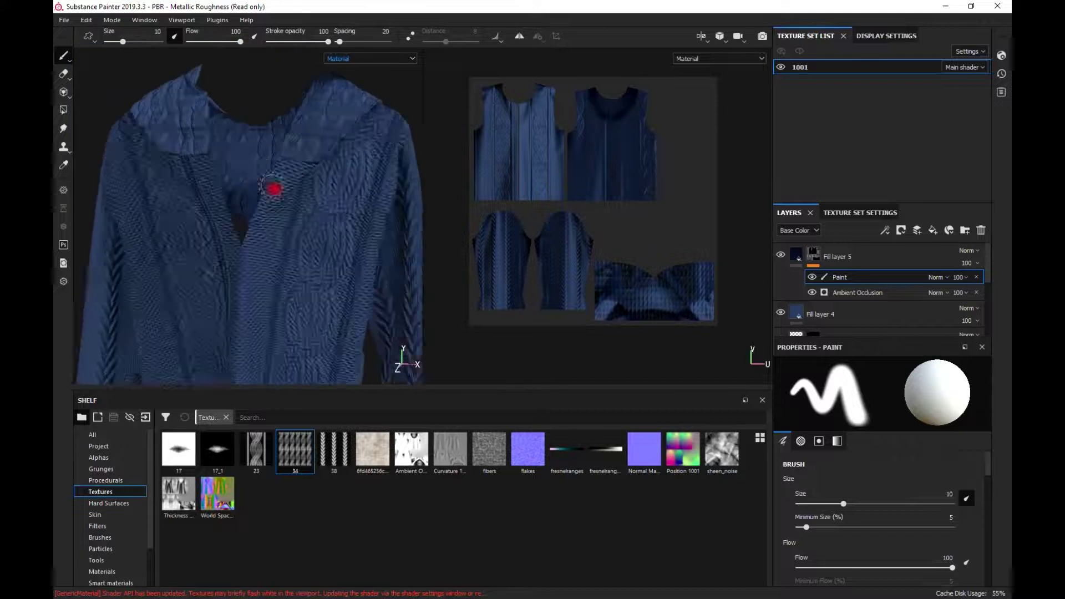
{"action": "scroll", "coordinate": [273, 189], "scroll_direction": "up", "scroll_amount": 5}
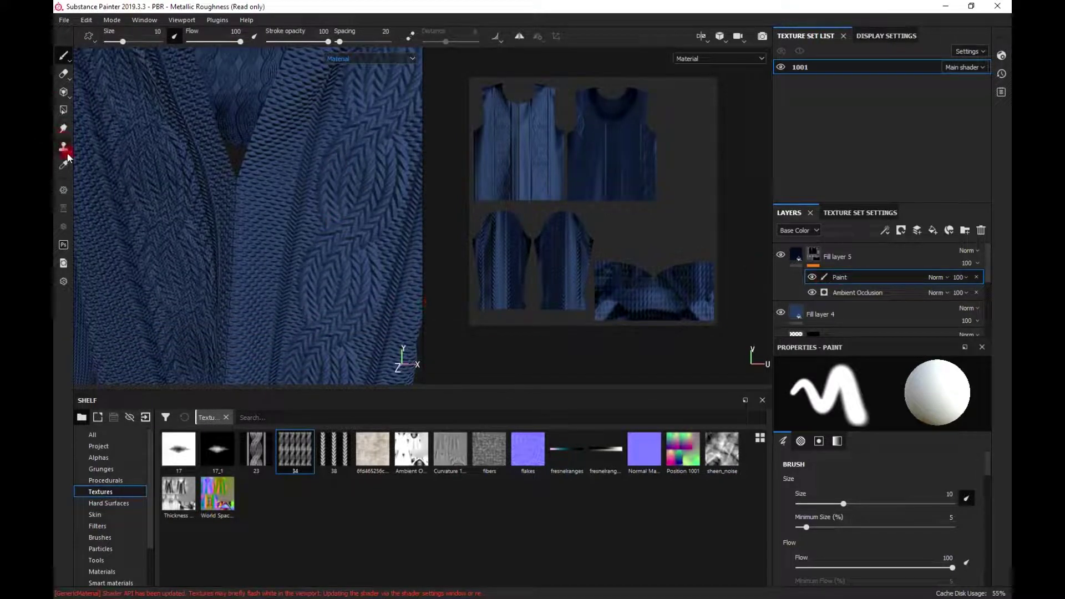
Polygon-fill the part inside the neck opening with value 0 in Fill layer 5's mask paint effect
{"action": "left_click", "coordinate": [64, 111]}
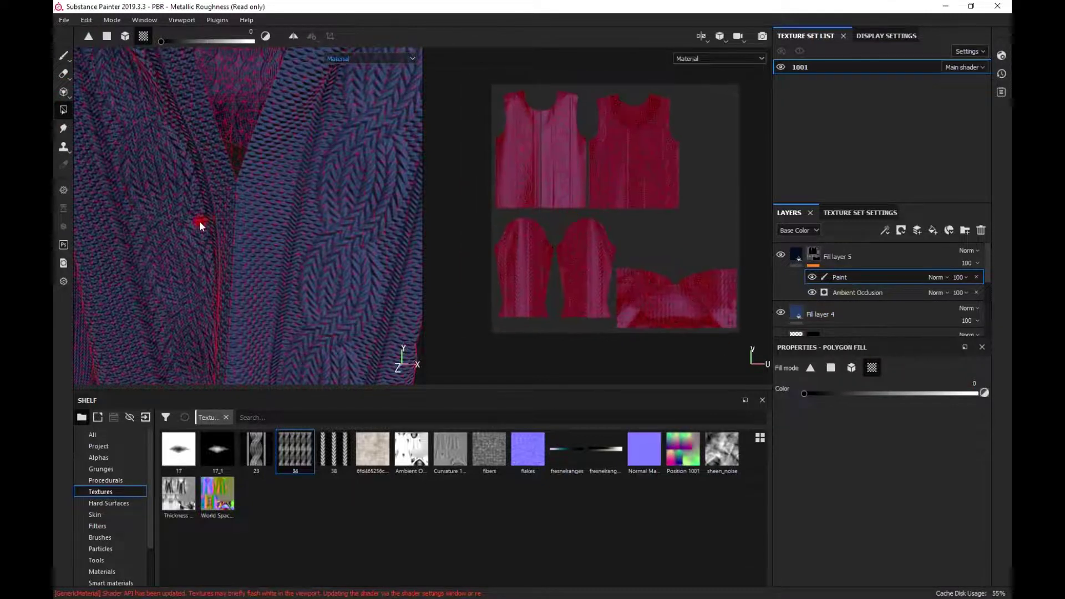
{"action": "middle_click_drag", "start_coordinate": [200, 222], "coordinate": [260, 333], "text": "alt"}
{"action": "scroll", "coordinate": [244, 219], "scroll_direction": "down", "scroll_amount": 4}
{"action": "left_click", "coordinate": [300, 171]}
{"action": "key", "text": "1"}
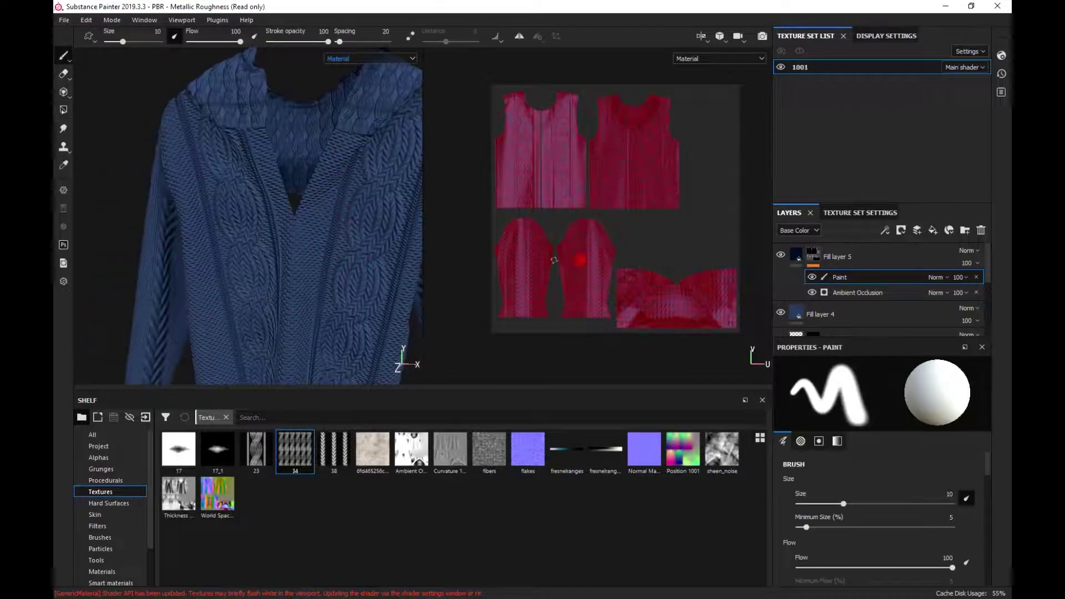
Add a new fill layer above Fill layer 5 and disable its height, roughness, metallic and normal channels, keeping only color
{"action": "scroll", "coordinate": [294, 255], "scroll_direction": "down", "scroll_amount": 4}
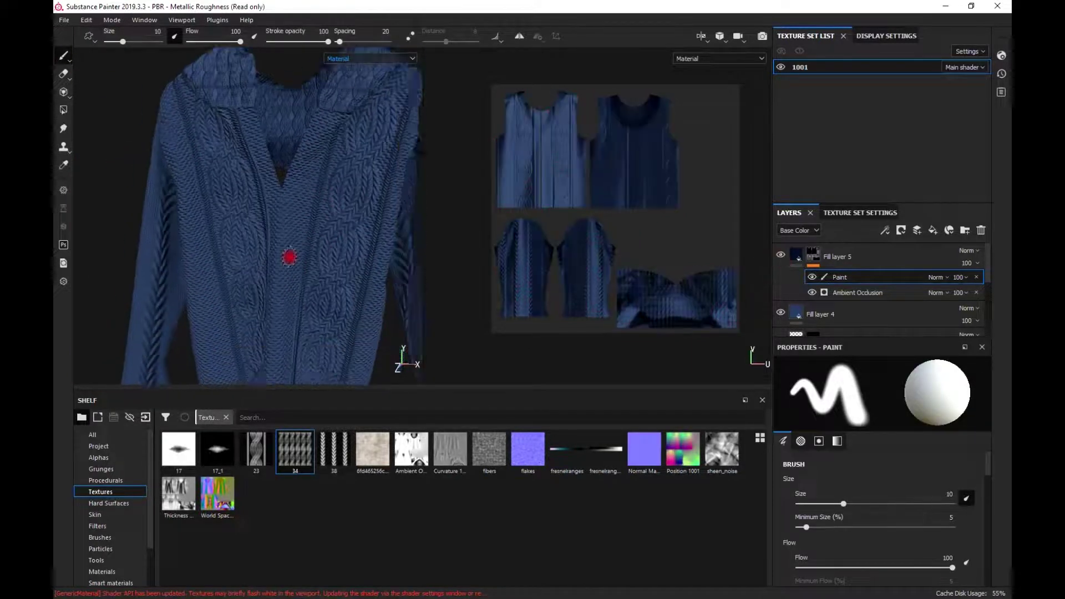
{"action": "left_click_drag", "start_coordinate": [313, 260], "coordinate": [286, 292], "text": "alt"}
{"action": "scroll", "coordinate": [244, 280], "scroll_direction": "up", "scroll_amount": 4}
{"action": "scroll", "coordinate": [297, 300], "scroll_direction": "down", "scroll_amount": 4}
{"action": "scroll", "coordinate": [288, 290], "scroll_direction": "up", "scroll_amount": 5}
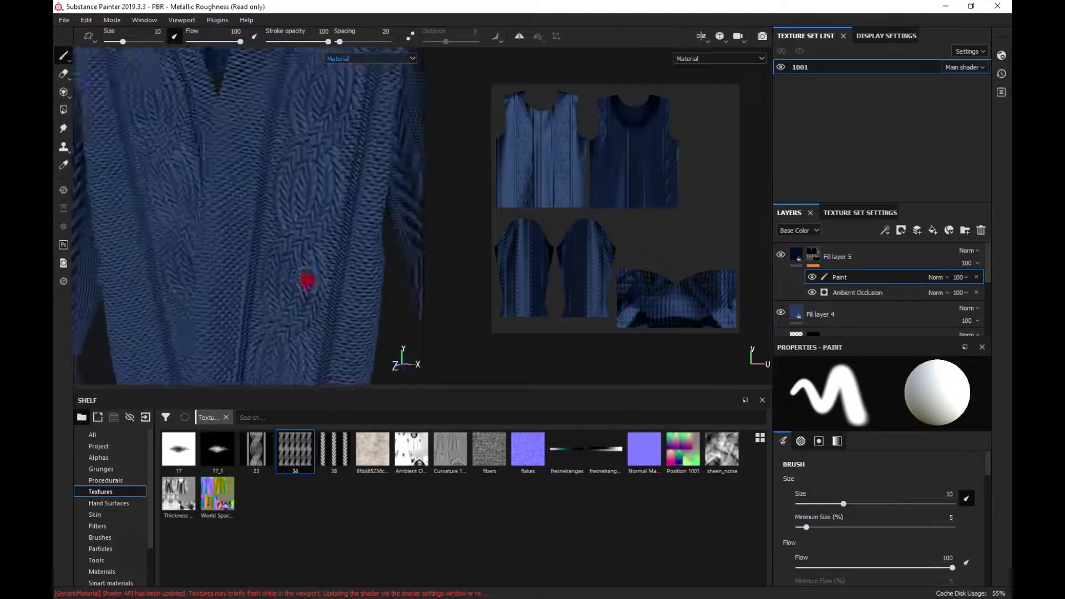
{"action": "scroll", "coordinate": [299, 274], "scroll_direction": "down", "scroll_amount": 5}
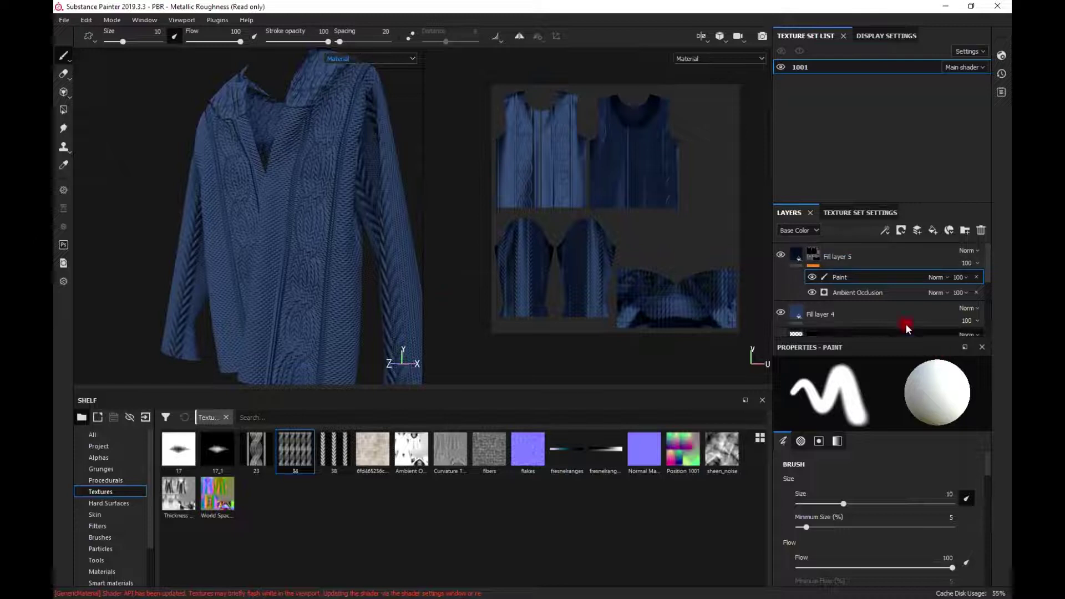
{"action": "left_click", "coordinate": [904, 260]}
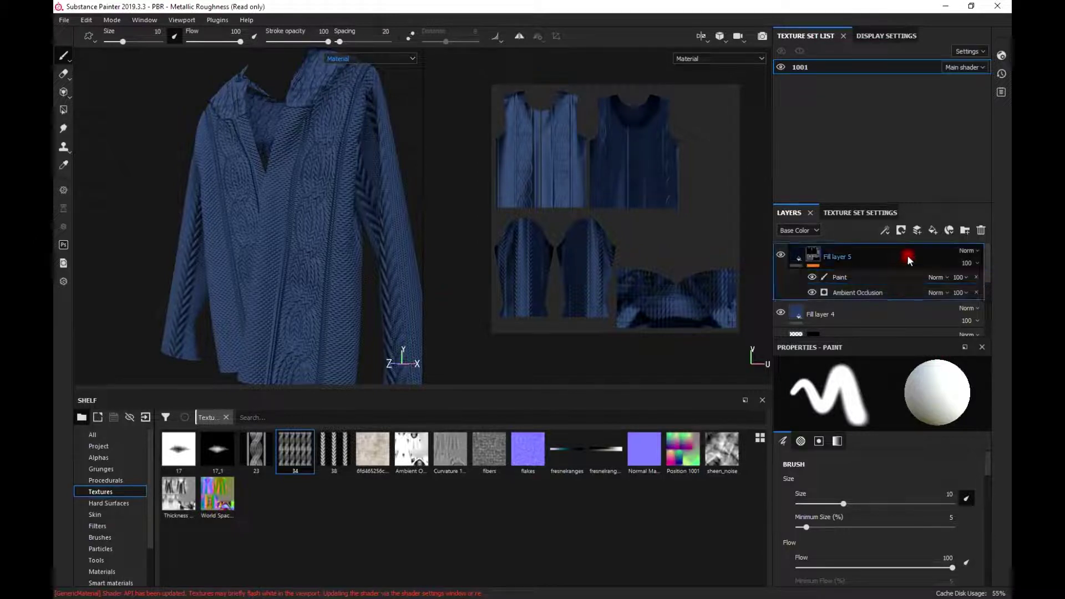
{"action": "left_click", "coordinate": [932, 231]}
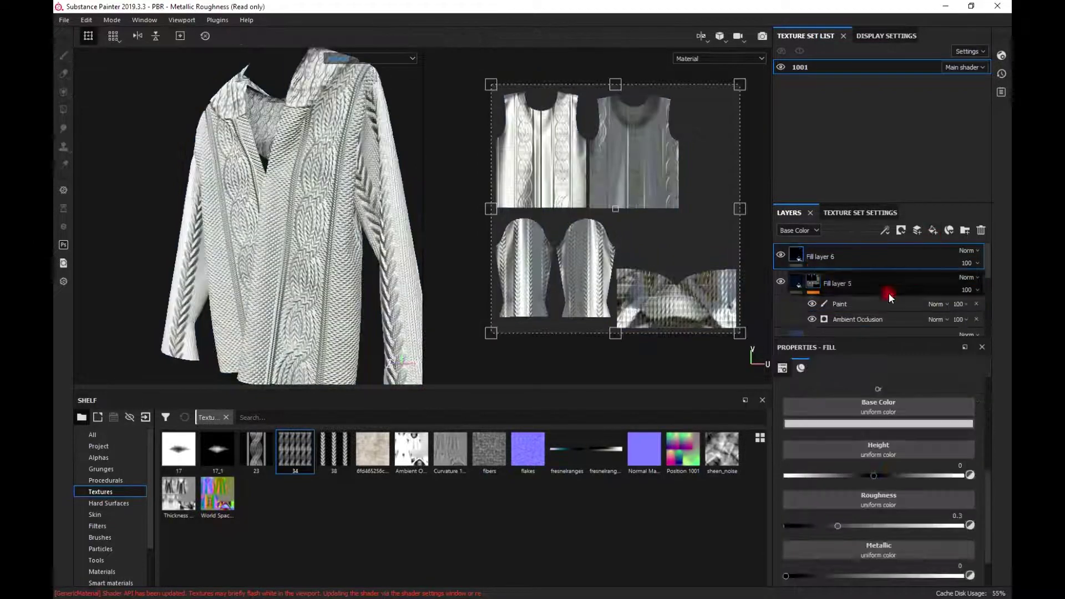
{"action": "left_click", "coordinate": [879, 482]}
{"action": "left_click", "coordinate": [921, 482]}
{"action": "left_click", "coordinate": [962, 483]}
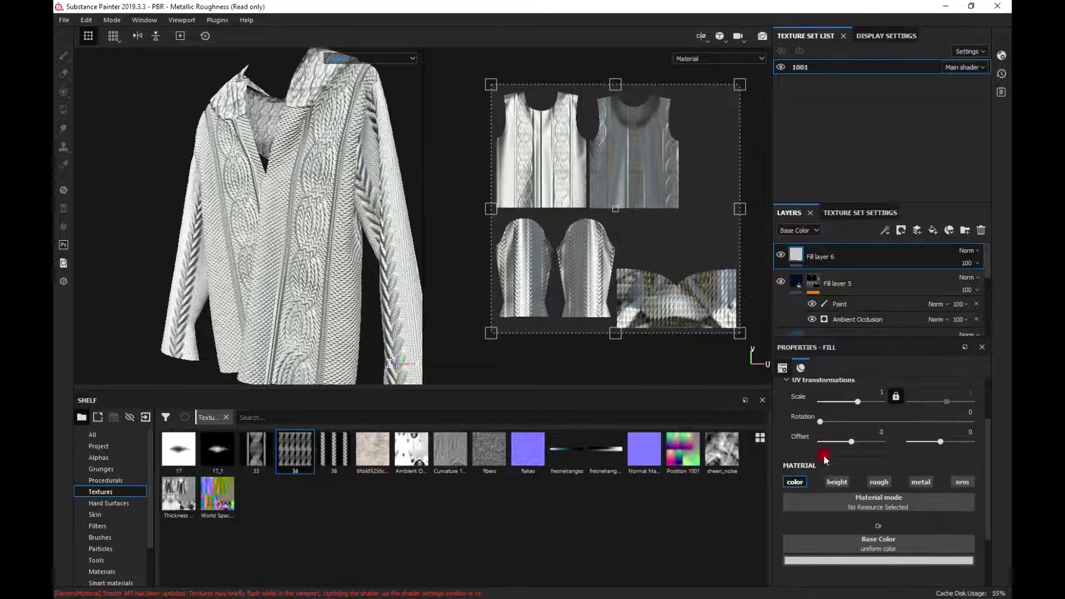
Sample the dark blue of Fill layer 5 as Fill layer 6's base color and darken it to RGB 0.001, 0.003, 0.008
{"action": "left_click", "coordinate": [907, 560]}
{"action": "left_click_drag", "start_coordinate": [906, 430], "coordinate": [797, 280]}
{"action": "left_click", "coordinate": [897, 526]}
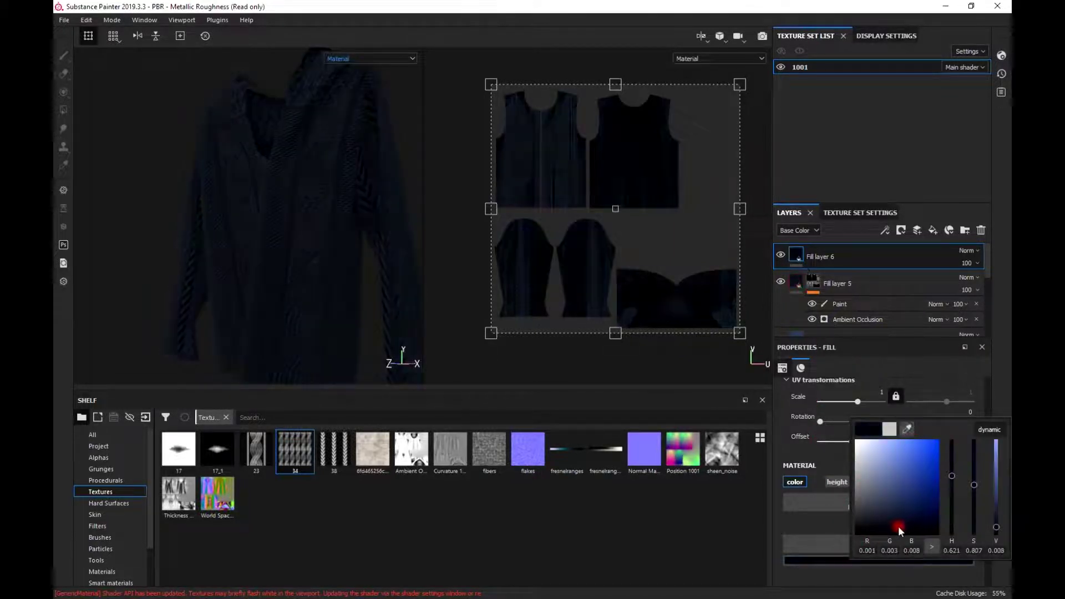
{"action": "left_click", "coordinate": [834, 261]}
Add an anchor point to Fill layer 2, which holds height pattern 23
{"action": "scroll", "coordinate": [888, 283], "scroll_direction": "down", "scroll_amount": 5}
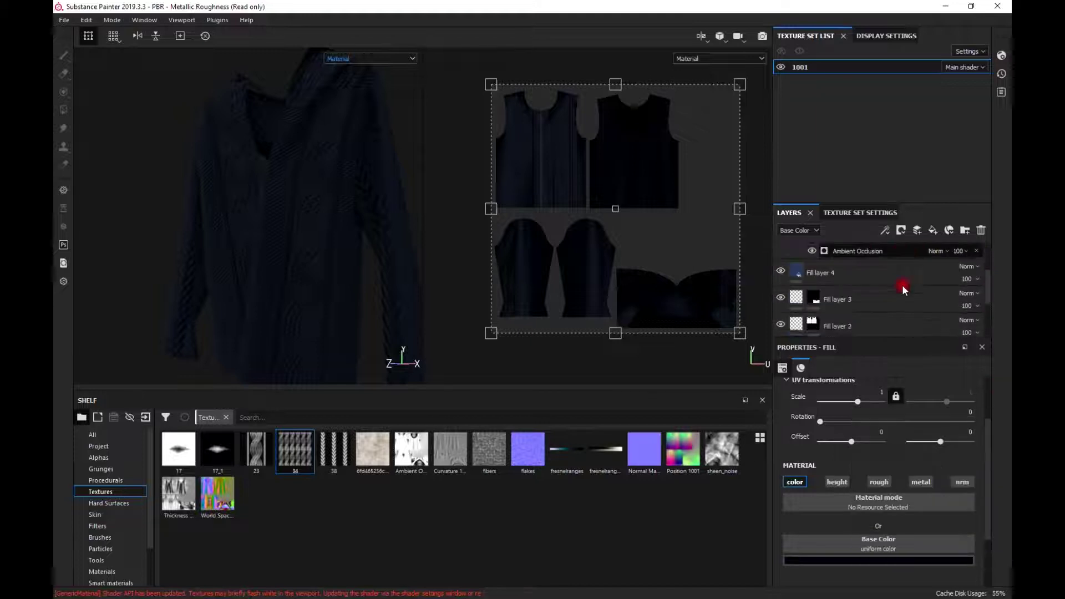
{"action": "left_click", "coordinate": [883, 296]}
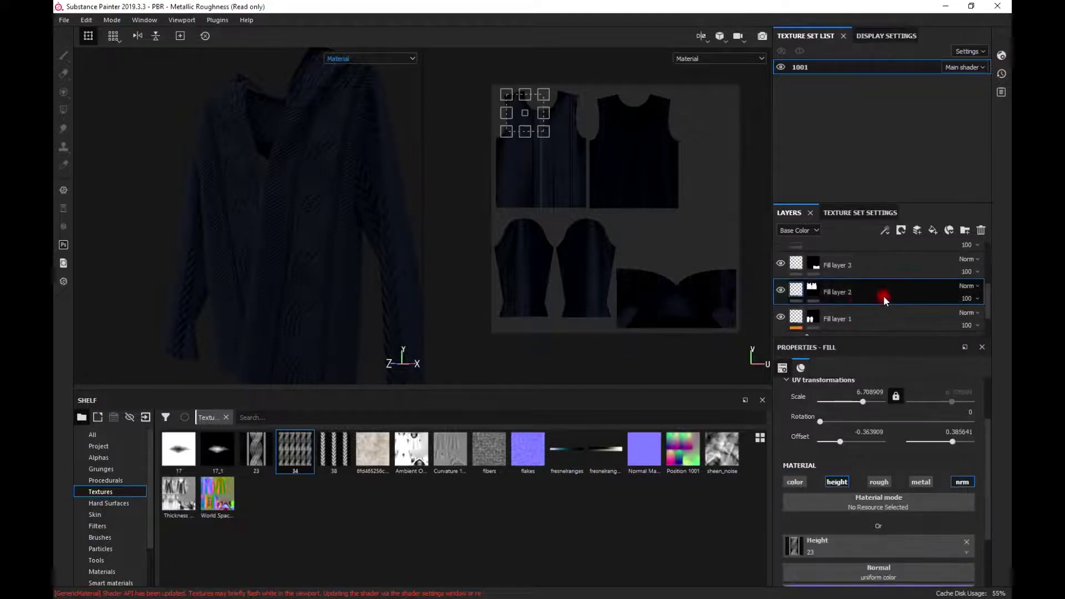
{"action": "left_click", "coordinate": [885, 230]}
{"action": "left_click", "coordinate": [911, 310]}
{"action": "scroll", "coordinate": [888, 300], "scroll_direction": "up", "scroll_amount": 5}
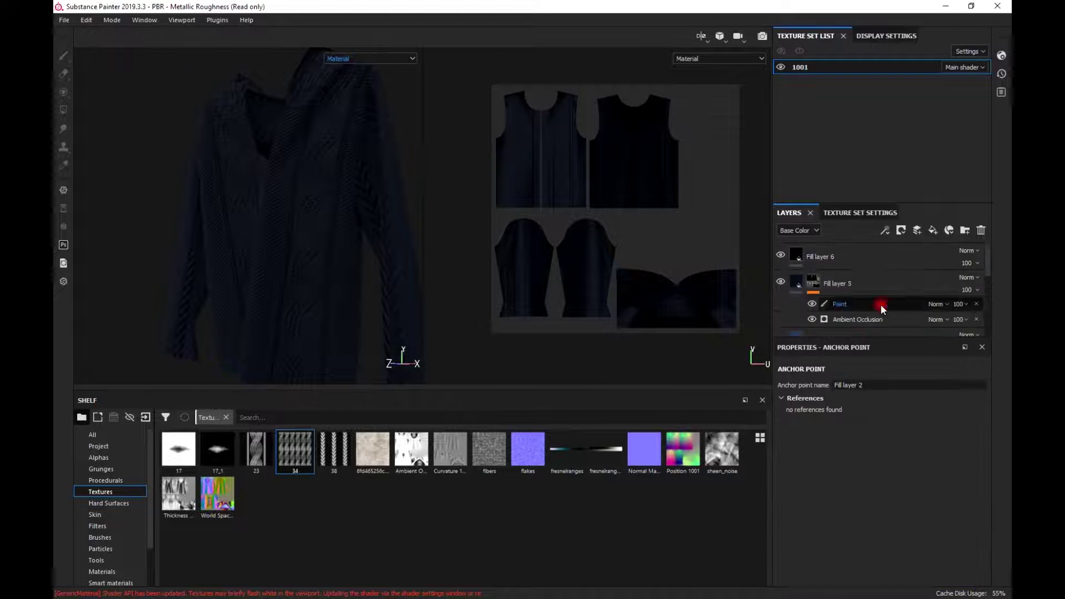
Add a black mask to Fill layer 6 and apply an Ambient Occlusion generator to that mask
{"action": "left_click", "coordinate": [849, 258]}
{"action": "left_click", "coordinate": [901, 230]}
{"action": "left_click", "coordinate": [924, 256]}
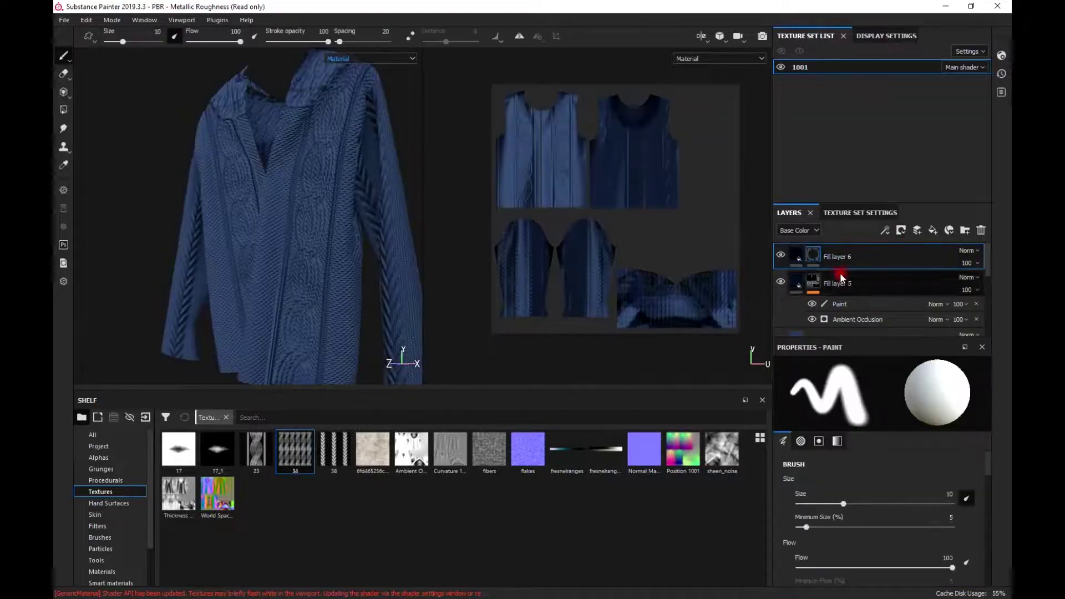
{"action": "left_click", "coordinate": [885, 230]}
{"action": "left_click", "coordinate": [907, 245]}
{"action": "left_click", "coordinate": [882, 389]}
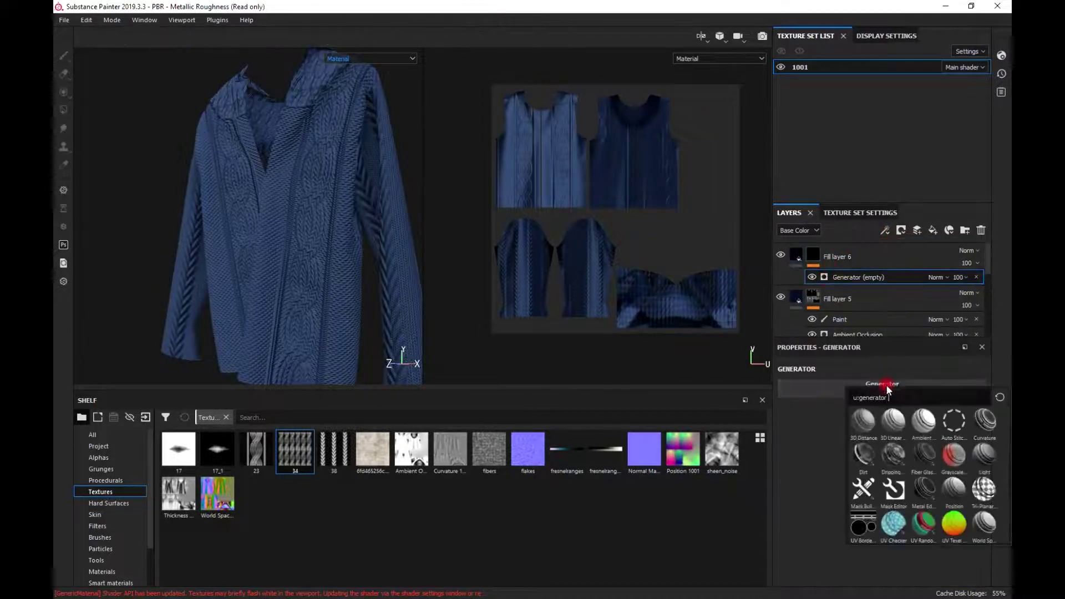
{"action": "left_click", "coordinate": [923, 419]}
Turn on Global Invert and Use Micro Details in Fill layer 6's Ambient Occlusion generator
{"action": "left_click", "coordinate": [912, 436]}
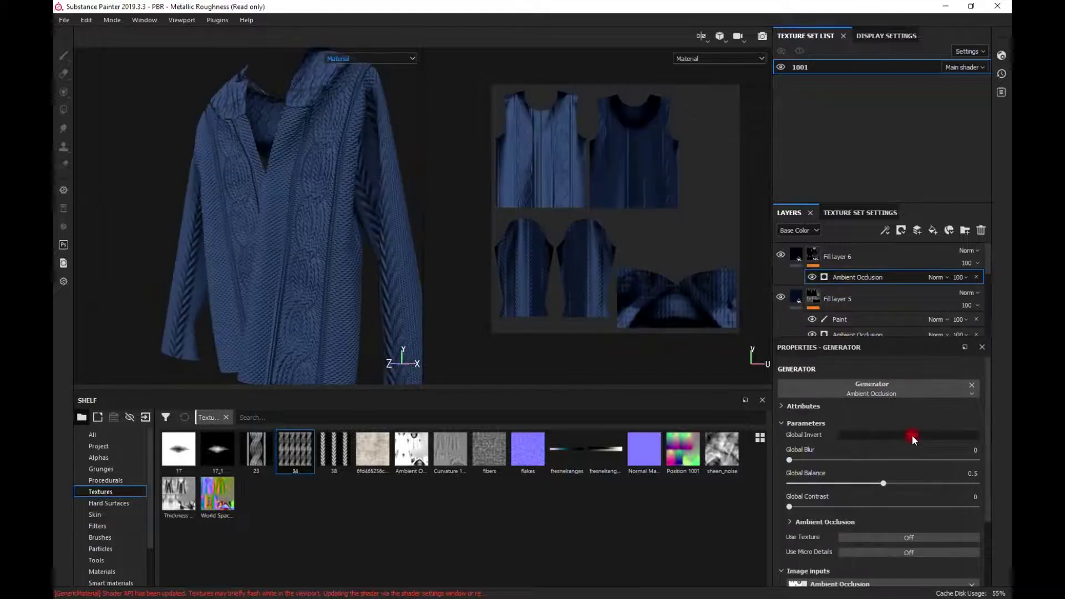
{"action": "scroll", "coordinate": [921, 407], "scroll_direction": "down", "scroll_amount": 2}
{"action": "left_click", "coordinate": [915, 479]}
{"action": "scroll", "coordinate": [951, 502], "scroll_direction": "down", "scroll_amount": 2}
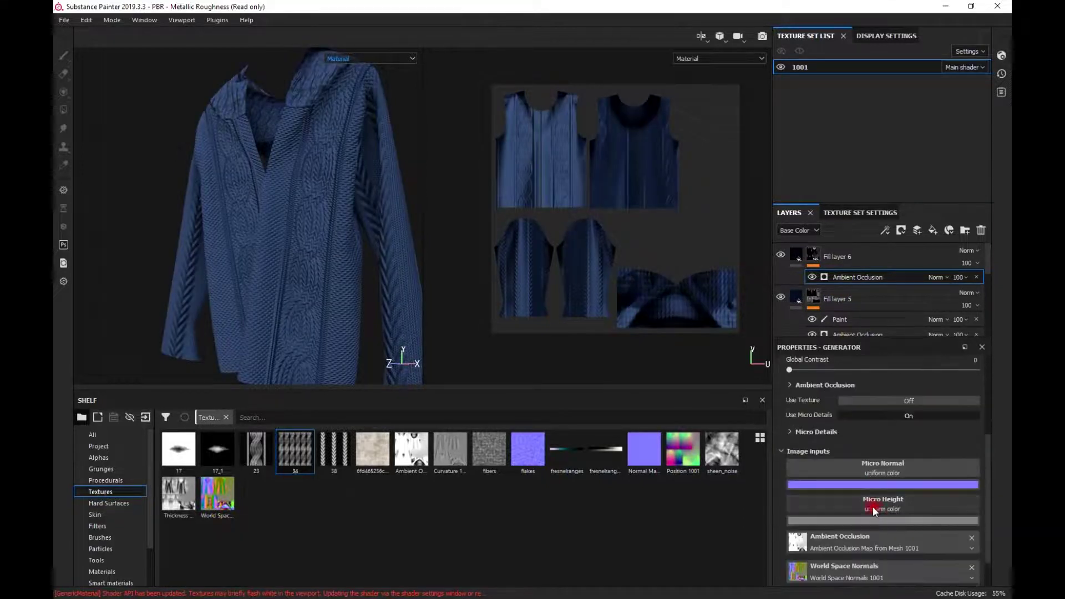
Link the Micro Height input of Fill layer 6's Ambient Occlusion generator to Fill layer 2's anchor point, with Height as the referenced channel
{"action": "left_click", "coordinate": [873, 506]}
{"action": "left_click", "coordinate": [924, 340]}
{"action": "left_click", "coordinate": [886, 382]}
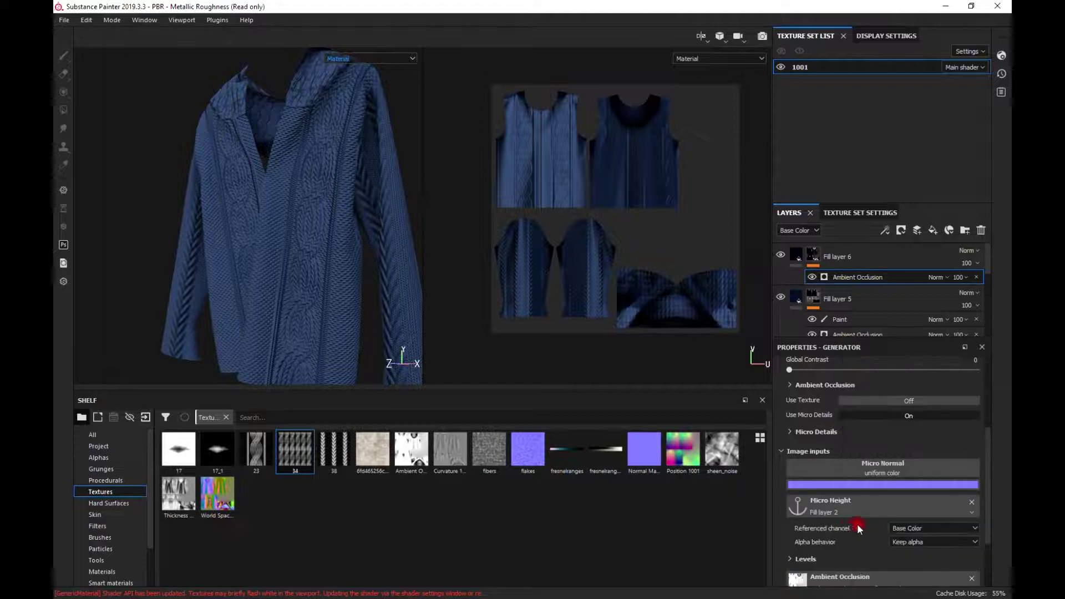
{"action": "left_click", "coordinate": [933, 528]}
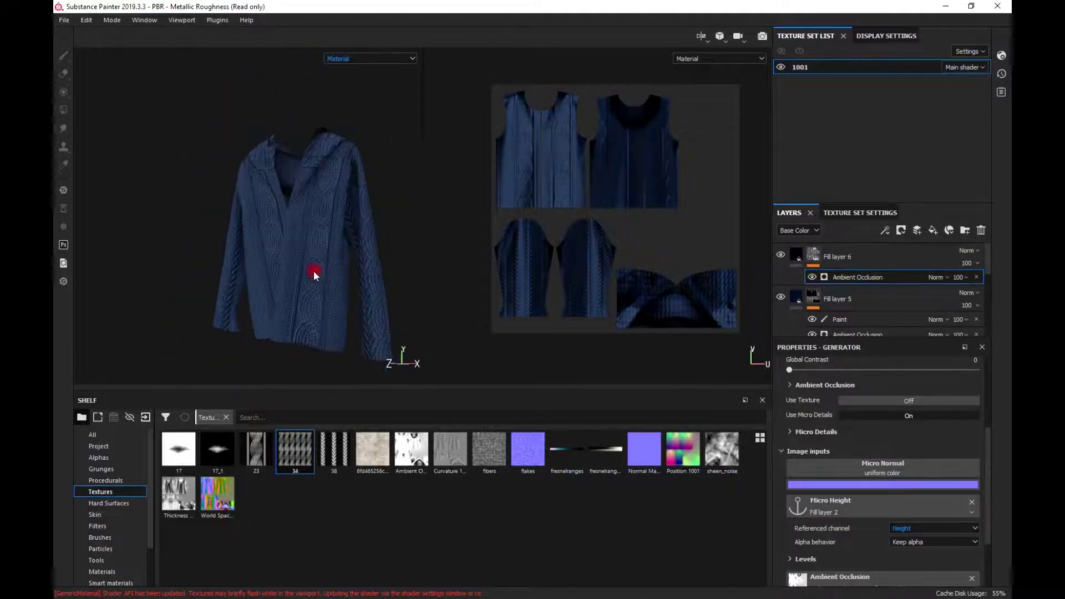
{"action": "scroll", "coordinate": [311, 272], "scroll_direction": "up", "scroll_amount": 5}
{"action": "scroll", "coordinate": [318, 267], "scroll_direction": "down", "scroll_amount": 5}
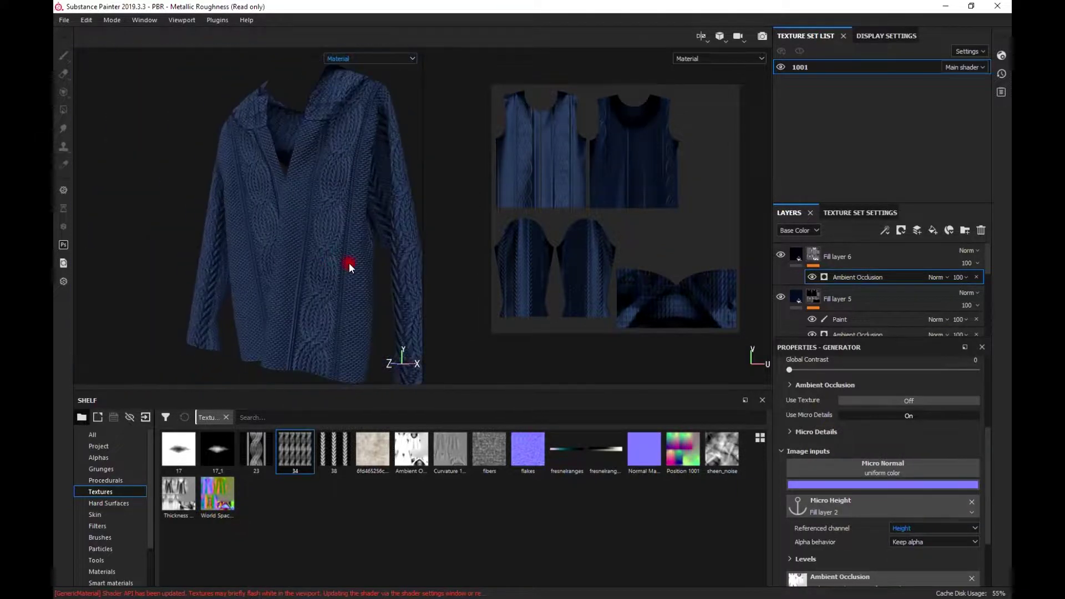
Add a Paint effect to Fill layer 6's mask and fill the sleeve and hood UV islands with black using Polygon Fill
{"action": "left_click", "coordinate": [885, 230]}
{"action": "left_click", "coordinate": [915, 259]}
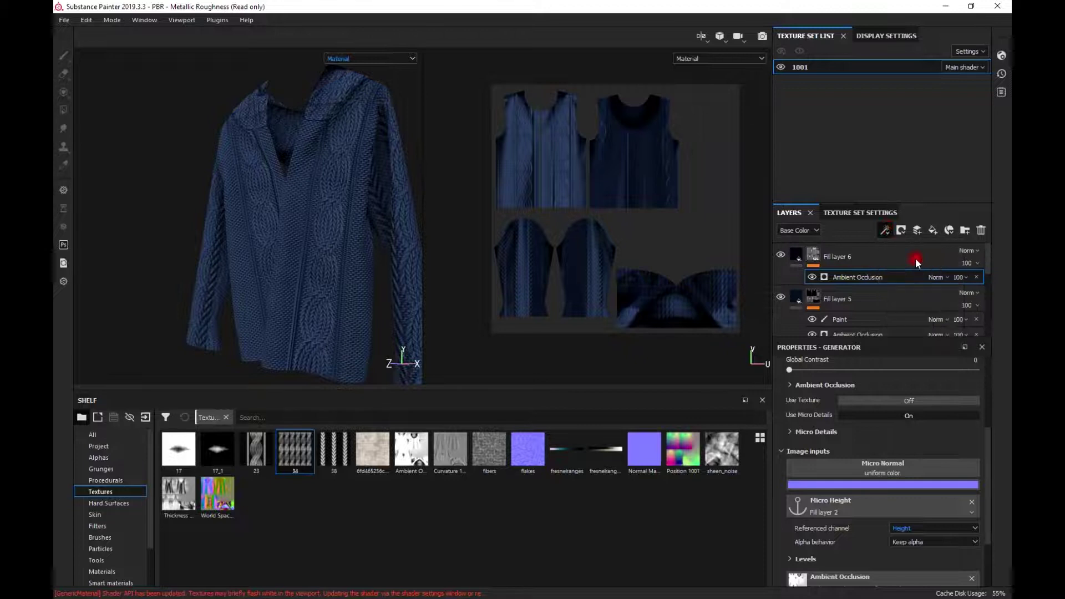
{"action": "left_click", "coordinate": [63, 111]}
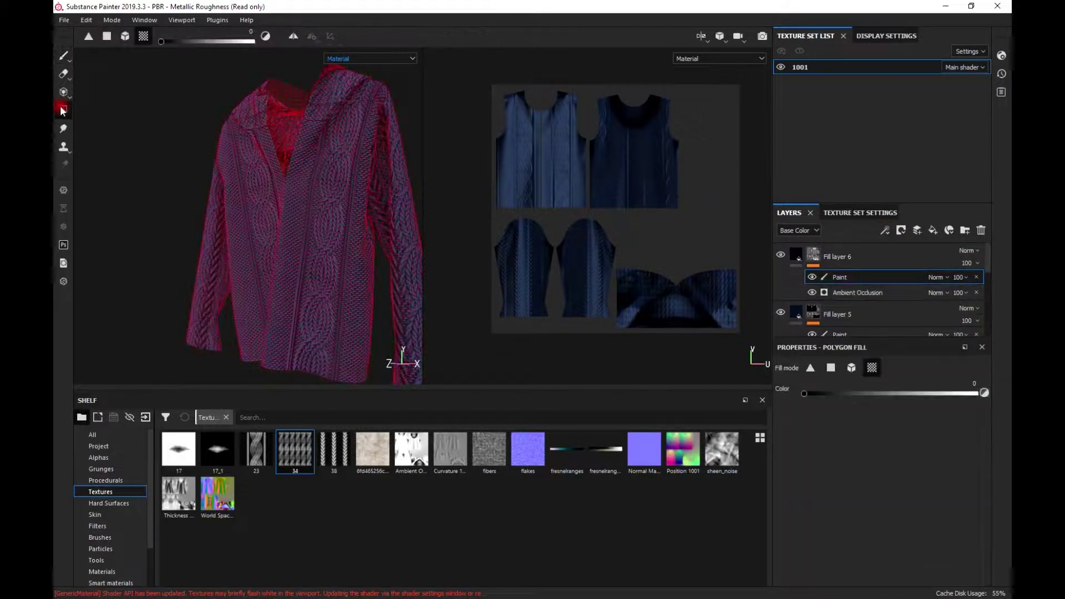
{"action": "left_click", "coordinate": [533, 281]}
{"action": "left_click", "coordinate": [585, 283]}
{"action": "left_click", "coordinate": [658, 304]}
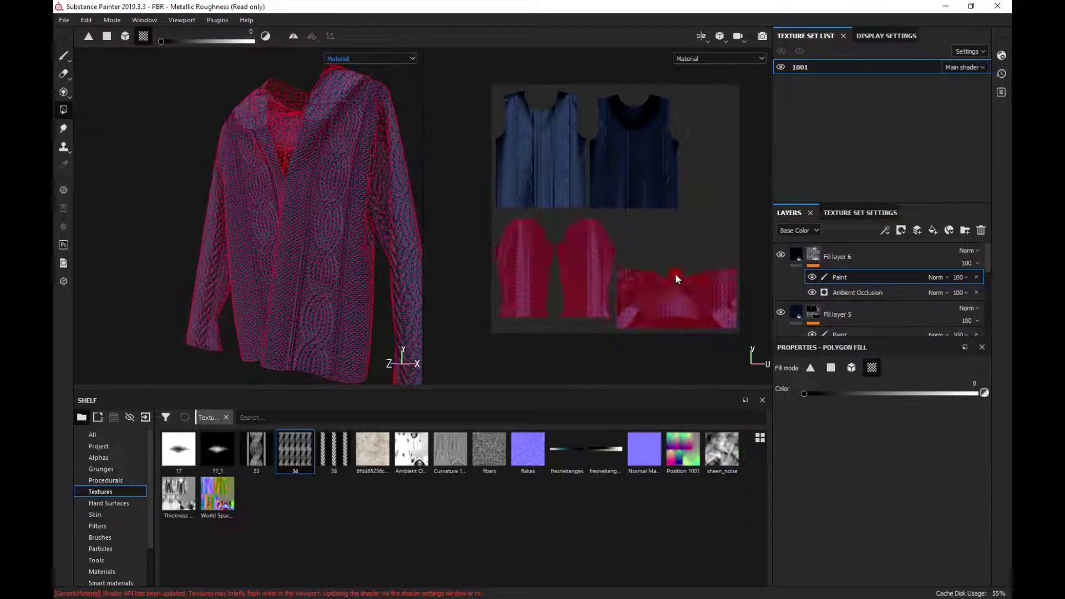
{"action": "left_click", "coordinate": [633, 166]}
{"action": "left_click", "coordinate": [541, 155]}
{"action": "left_click", "coordinate": [63, 56]}
Examine the knit coloring on the sleeve and front up close, with the viewport showing only the Base Color channel
{"action": "middle_click_drag", "start_coordinate": [318, 247], "coordinate": [342, 247], "text": "alt"}
{"action": "scroll", "coordinate": [342, 247], "scroll_direction": "up", "scroll_amount": 1}
{"action": "scroll", "coordinate": [328, 225], "scroll_direction": "down", "scroll_amount": 4}
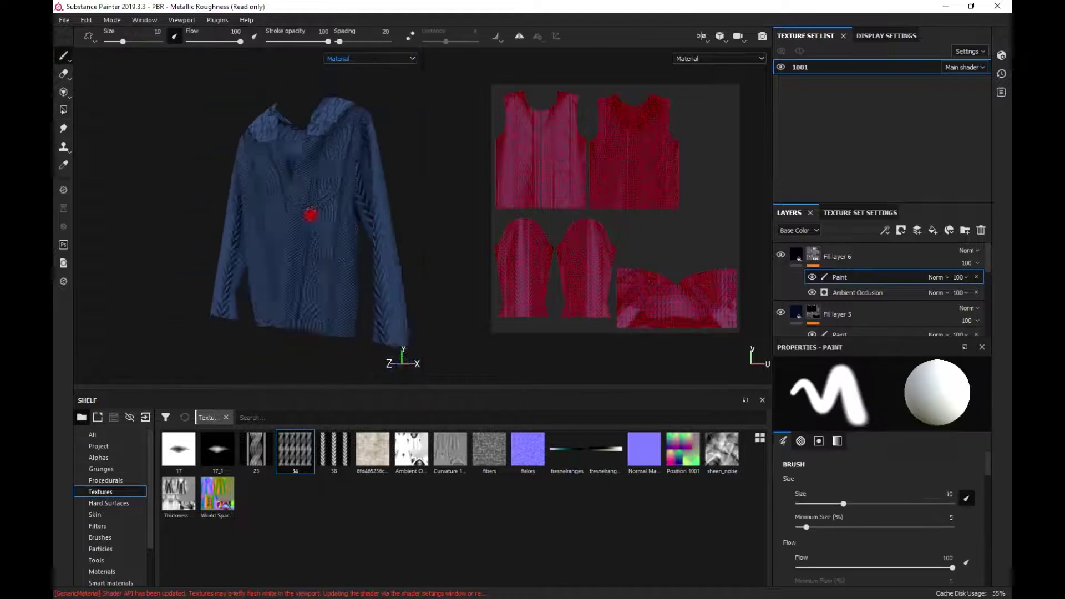
{"action": "left_click_drag", "start_coordinate": [311, 214], "coordinate": [256, 239], "text": "alt"}
{"action": "scroll", "coordinate": [228, 238], "scroll_direction": "up", "scroll_amount": 6}
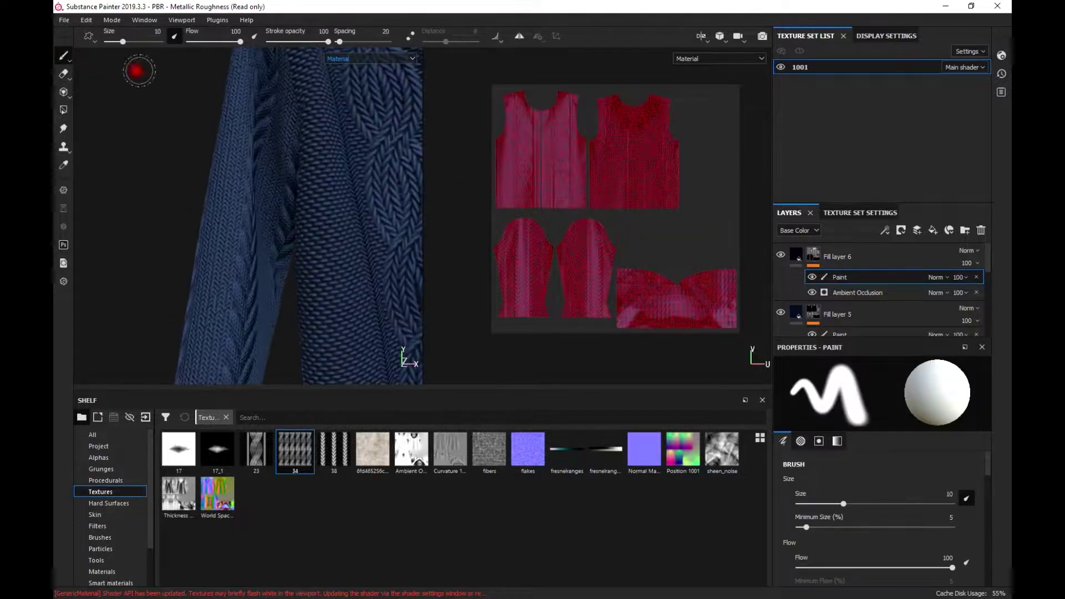
{"action": "left_click", "coordinate": [838, 256]}
{"action": "scroll", "coordinate": [678, 235], "scroll_direction": "up", "scroll_amount": 4}
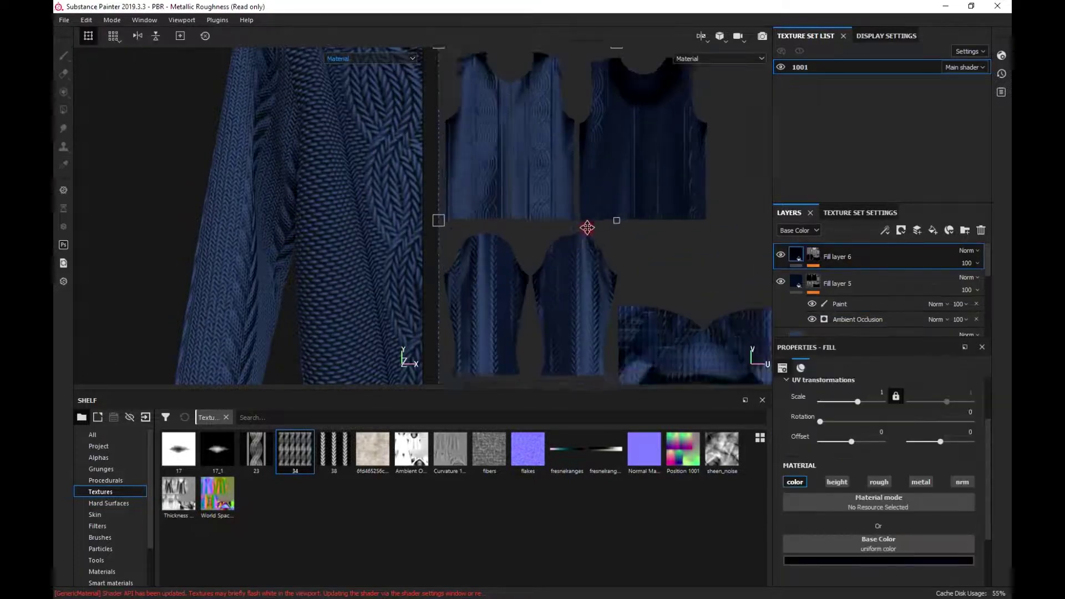
{"action": "left_click", "coordinate": [363, 61]}
{"action": "left_click", "coordinate": [363, 87]}
{"action": "left_click", "coordinate": [364, 61]}
{"action": "left_click", "coordinate": [364, 94]}
{"action": "scroll", "coordinate": [336, 219], "scroll_direction": "down", "scroll_amount": 3}
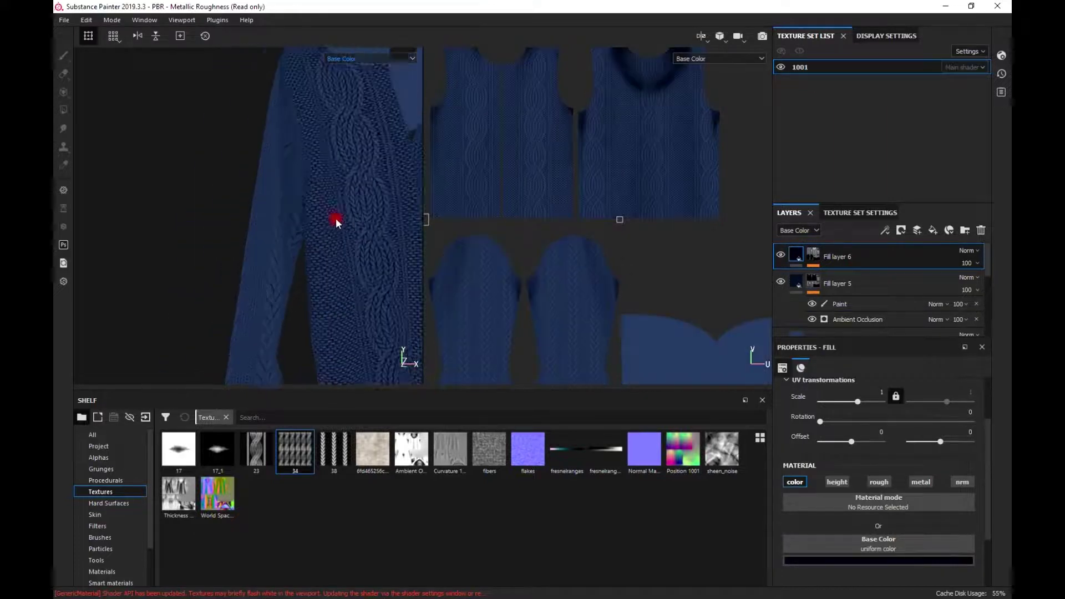
{"action": "scroll", "coordinate": [336, 221], "scroll_direction": "down", "scroll_amount": 2}
{"action": "left_click_drag", "start_coordinate": [336, 221], "coordinate": [378, 199], "text": "alt"}
{"action": "scroll", "coordinate": [280, 224], "scroll_direction": "up", "scroll_amount": 6}
Return the viewport to Material display and examine the garment's back, sleeves and hood
{"action": "left_click", "coordinate": [367, 59]}
{"action": "left_click", "coordinate": [364, 79]}
{"action": "scroll", "coordinate": [289, 208], "scroll_direction": "down", "scroll_amount": 5}
{"action": "scroll", "coordinate": [276, 204], "scroll_direction": "down", "scroll_amount": 2}
{"action": "scroll", "coordinate": [247, 215], "scroll_direction": "up", "scroll_amount": 4}
{"action": "left_click_drag", "start_coordinate": [247, 214], "coordinate": [380, 216], "text": "alt"}
{"action": "scroll", "coordinate": [275, 228], "scroll_direction": "down", "scroll_amount": 3}
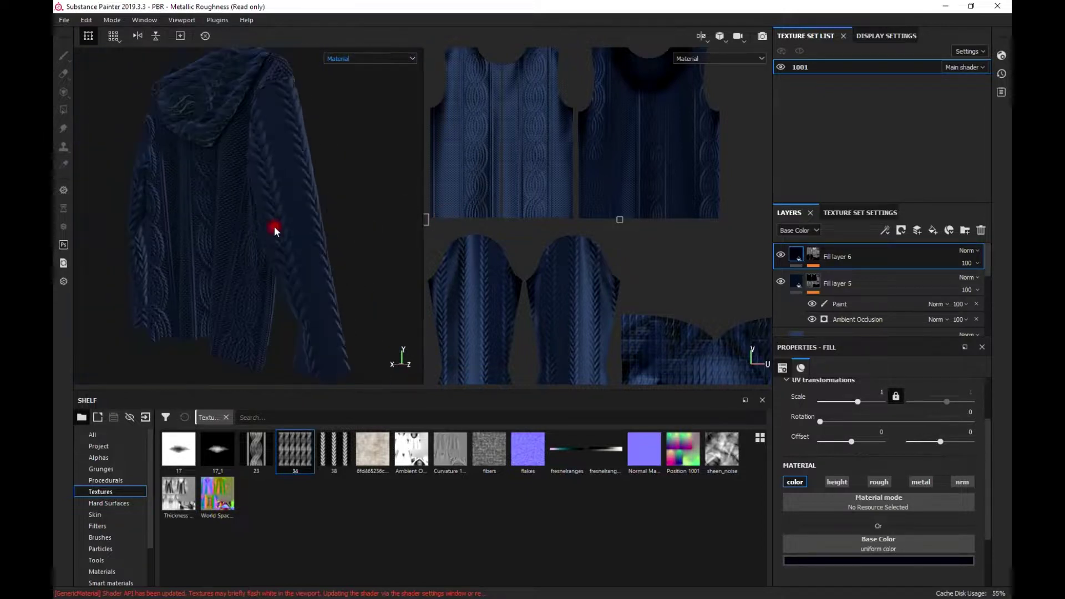
{"action": "left_click_drag", "start_coordinate": [312, 231], "coordinate": [257, 235], "text": "alt"}
{"action": "middle_click_drag", "start_coordinate": [257, 236], "coordinate": [311, 283], "text": "alt"}
{"action": "scroll", "coordinate": [311, 283], "scroll_direction": "up", "scroll_amount": 4}
{"action": "mouse_move", "coordinate": [311, 283]}
{"action": "left_mouse_down", "text": "alt"}
{"action": "mouse_move", "coordinate": [291, 298]}
{"action": "mouse_move", "coordinate": [319, 265]}
{"action": "left_mouse_up", "text": "alt"}
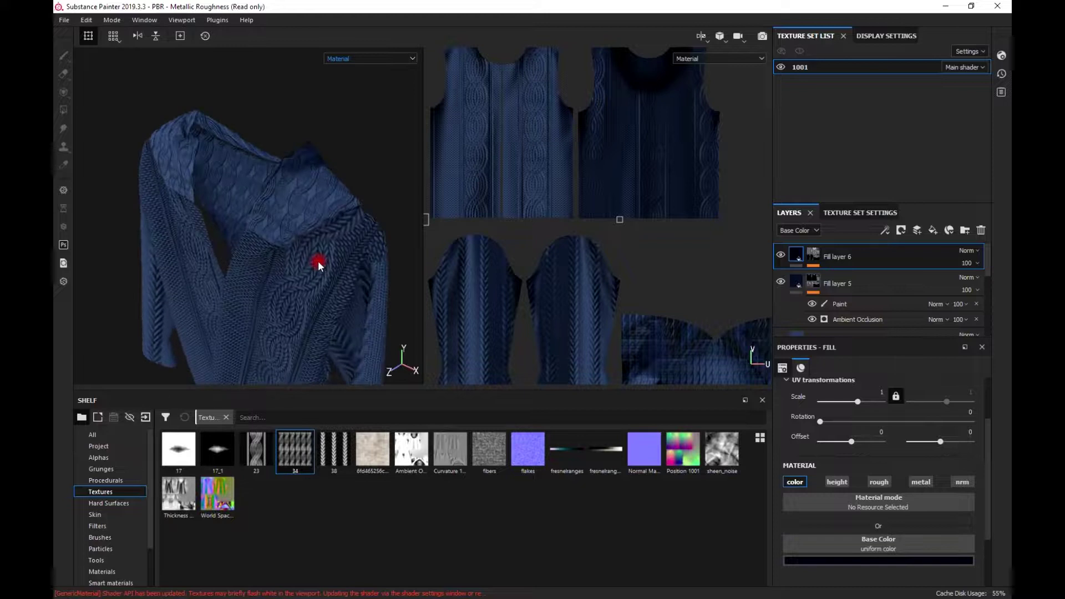
Add a new fill layer above Fill layer 6 with only the color channel enabled
{"action": "left_click", "coordinate": [935, 229]}
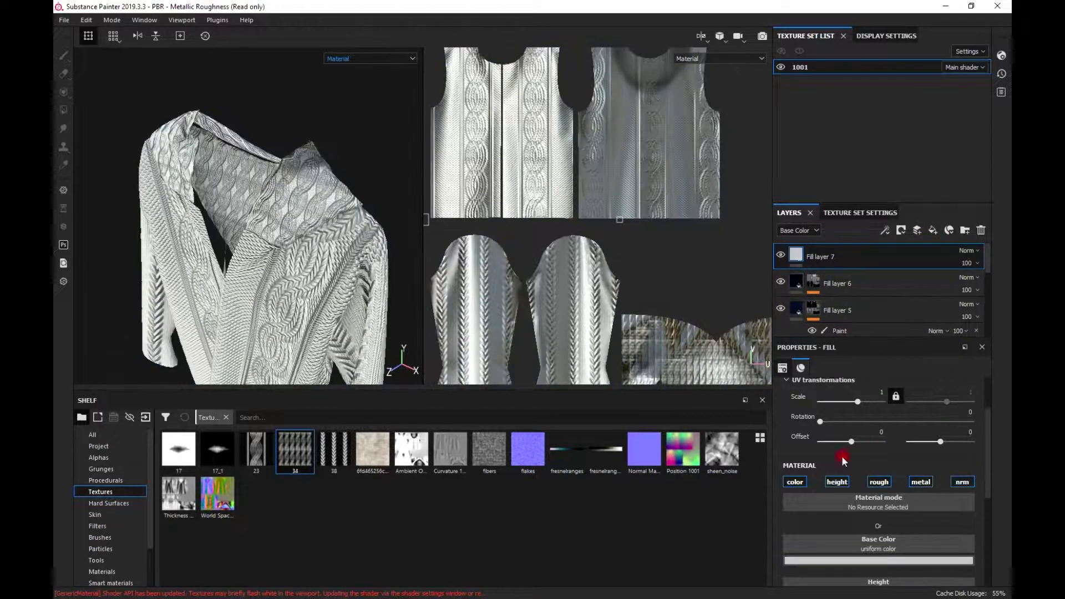
{"action": "left_click", "coordinate": [837, 482]}
{"action": "left_click", "coordinate": [879, 482]}
{"action": "left_click", "coordinate": [920, 481]}
{"action": "left_click", "coordinate": [961, 481]}
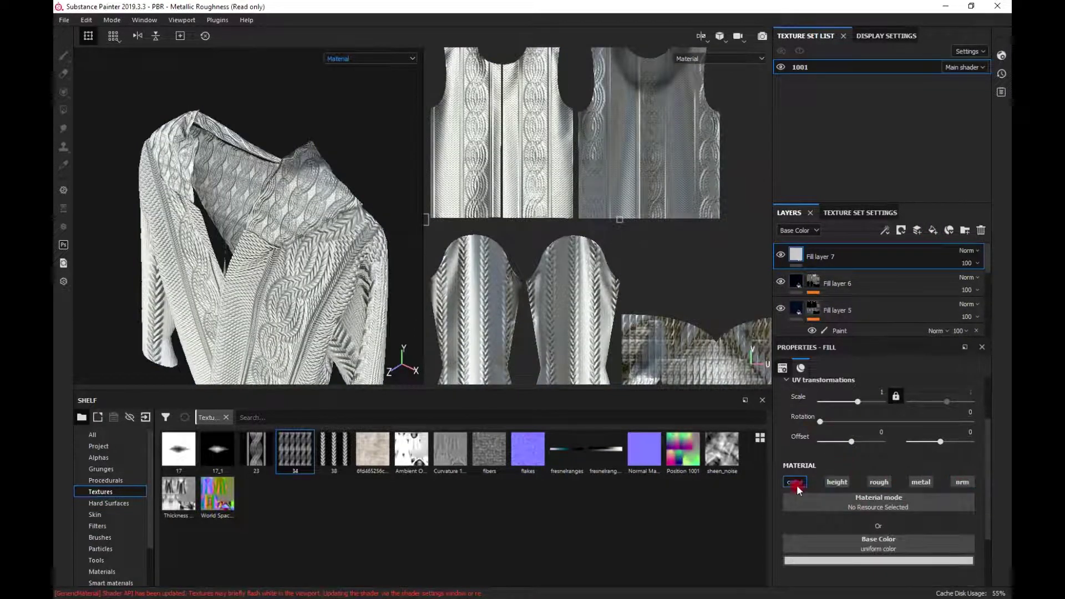
Sample Fill layer 6's dark blue as Fill layer 7's base color, RGB 0.002, 0.004, 0.010
{"action": "left_click", "coordinate": [888, 564]}
{"action": "left_click", "coordinate": [907, 434]}
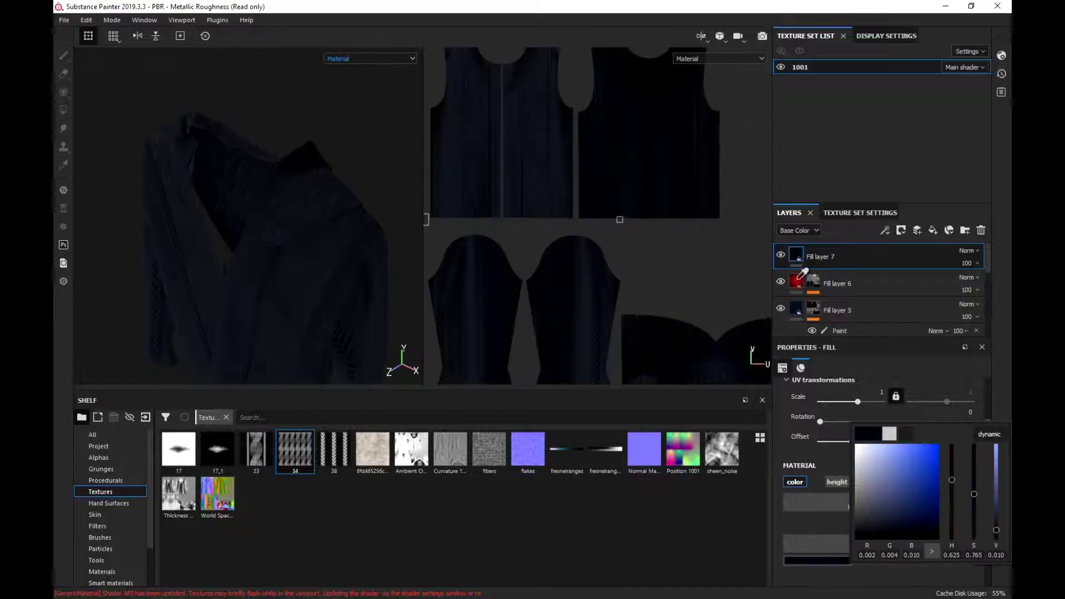
{"action": "left_click", "coordinate": [887, 272]}
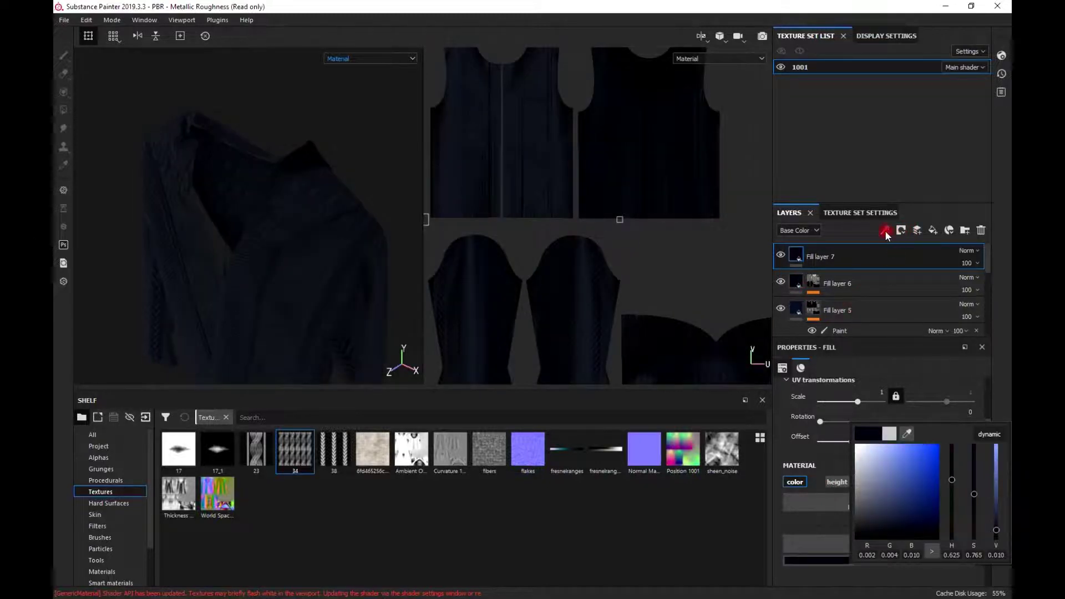
Add a black mask to Fill layer 7 and apply an Ambient Occlusion generator to that mask
{"action": "left_click", "coordinate": [901, 230]}
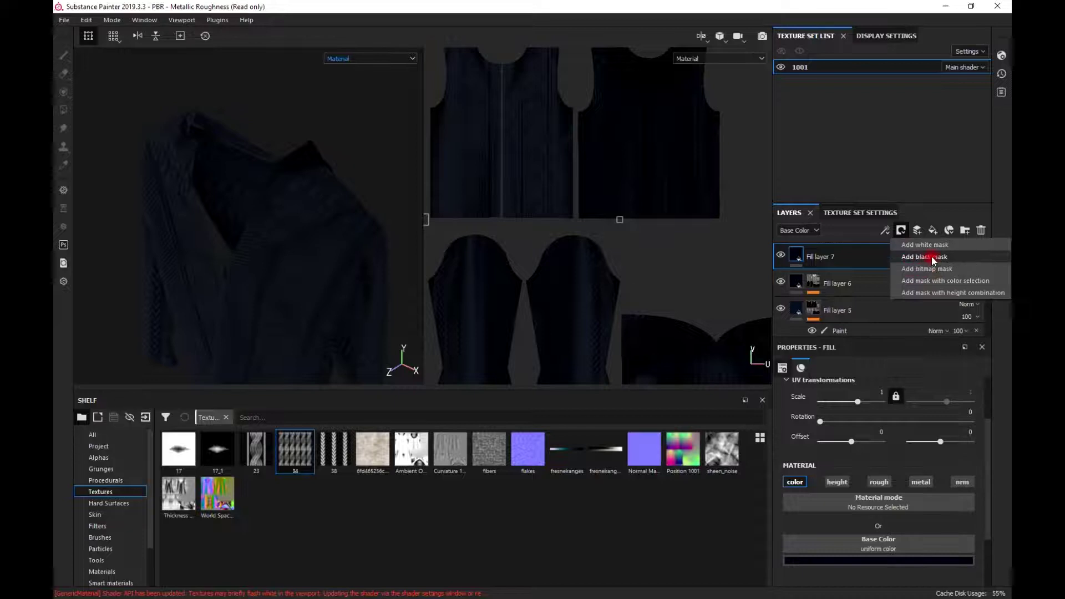
{"action": "left_click", "coordinate": [931, 256]}
{"action": "left_click", "coordinate": [885, 229]}
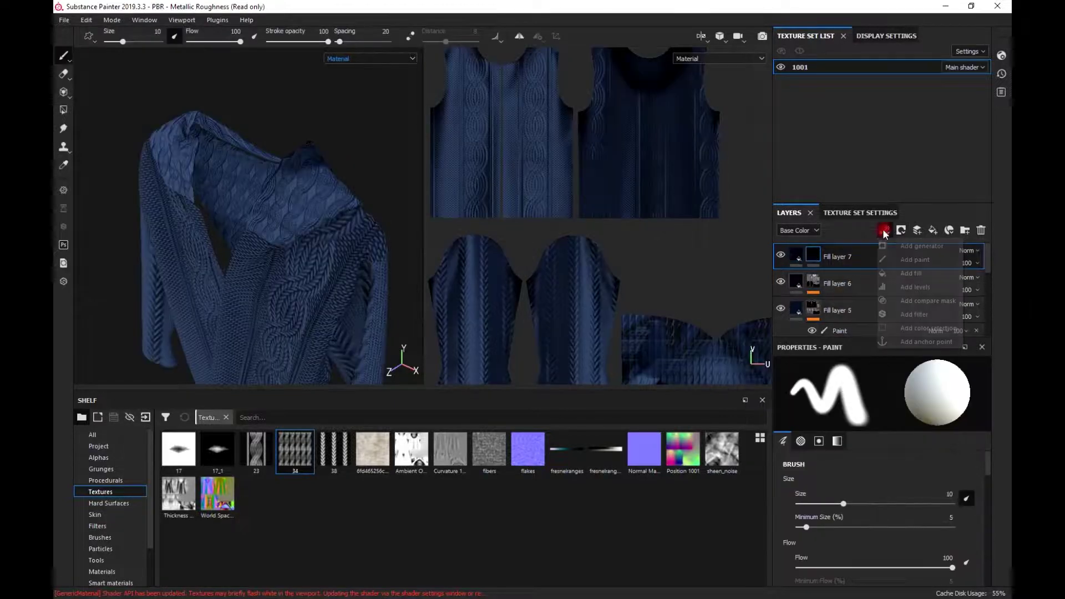
{"action": "left_click", "coordinate": [923, 247]}
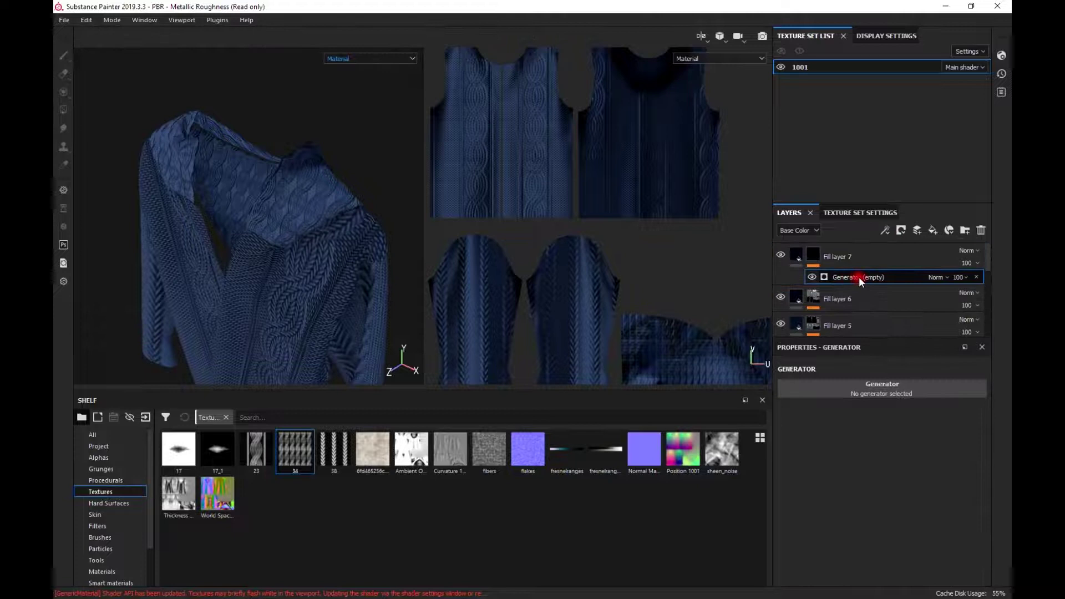
{"action": "left_click", "coordinate": [887, 390]}
{"action": "left_click", "coordinate": [925, 434]}
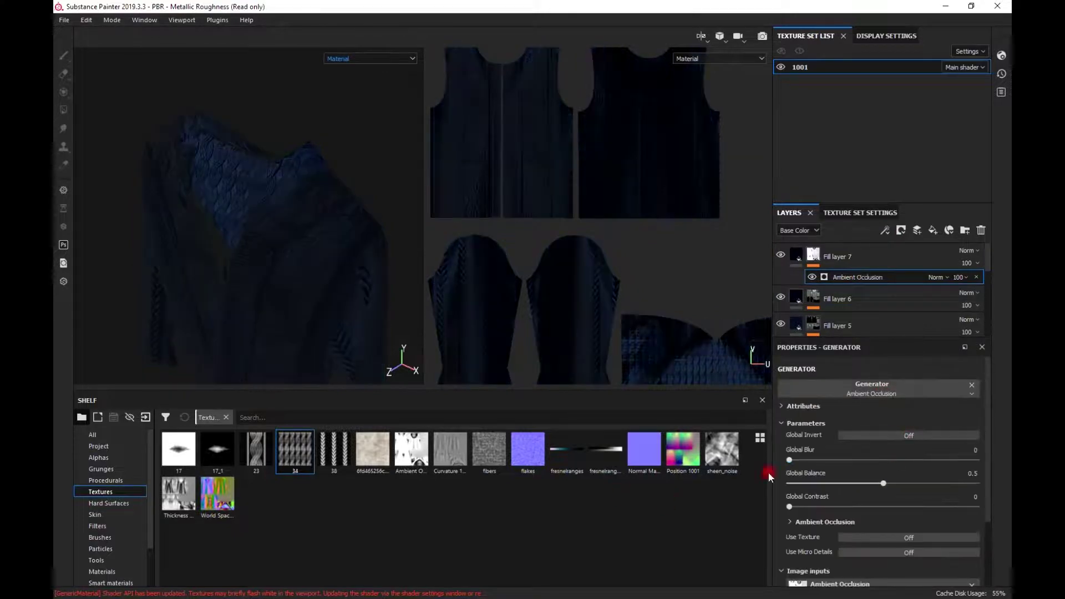
Add an anchor point to Fill layer 3, which holds the hood's height pattern
{"action": "scroll", "coordinate": [876, 316], "scroll_direction": "down", "scroll_amount": 3}
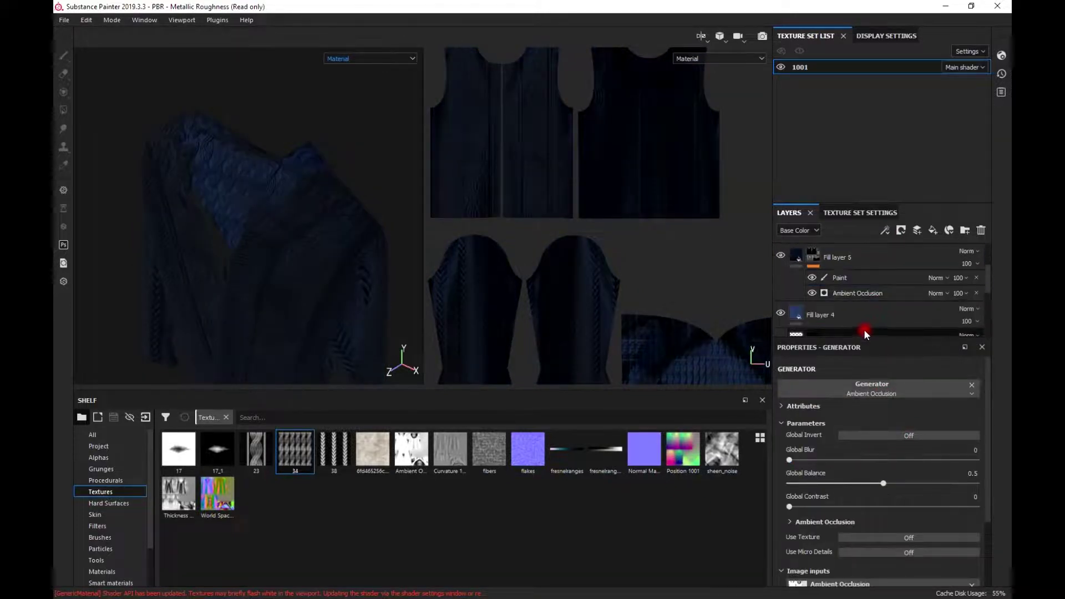
{"action": "left_click", "coordinate": [880, 309]}
{"action": "left_click", "coordinate": [885, 231]}
{"action": "left_click", "coordinate": [919, 339]}
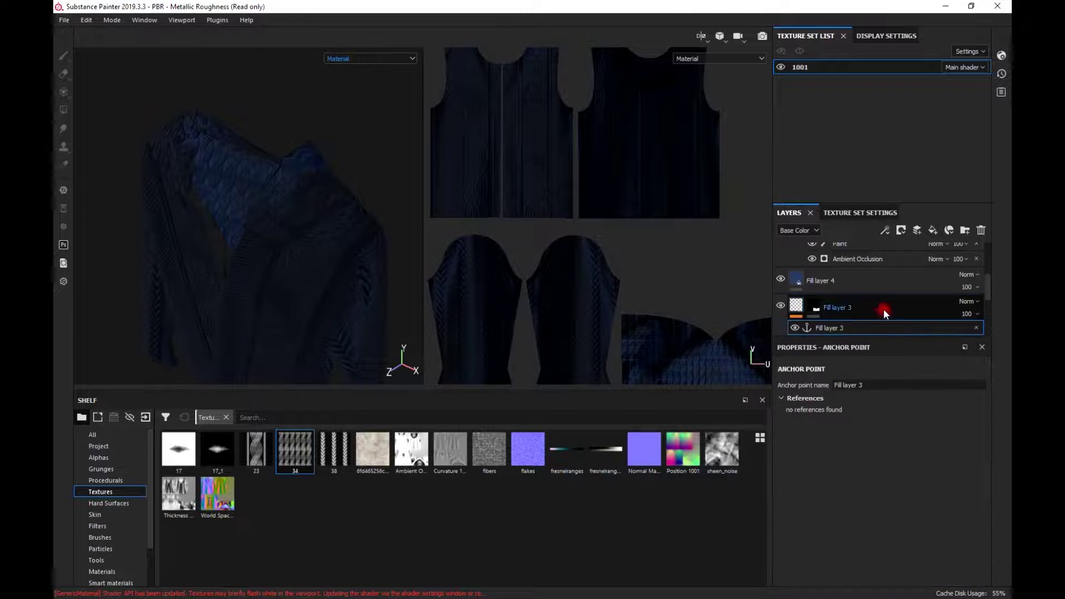
Link Micro Height in Fill layer 7's Ambient Occlusion generator to Fill layer 3's anchor point, with Use Micro Details and Global Invert on
{"action": "scroll", "coordinate": [882, 307], "scroll_direction": "up", "scroll_amount": 3}
{"action": "left_click", "coordinate": [856, 258]}
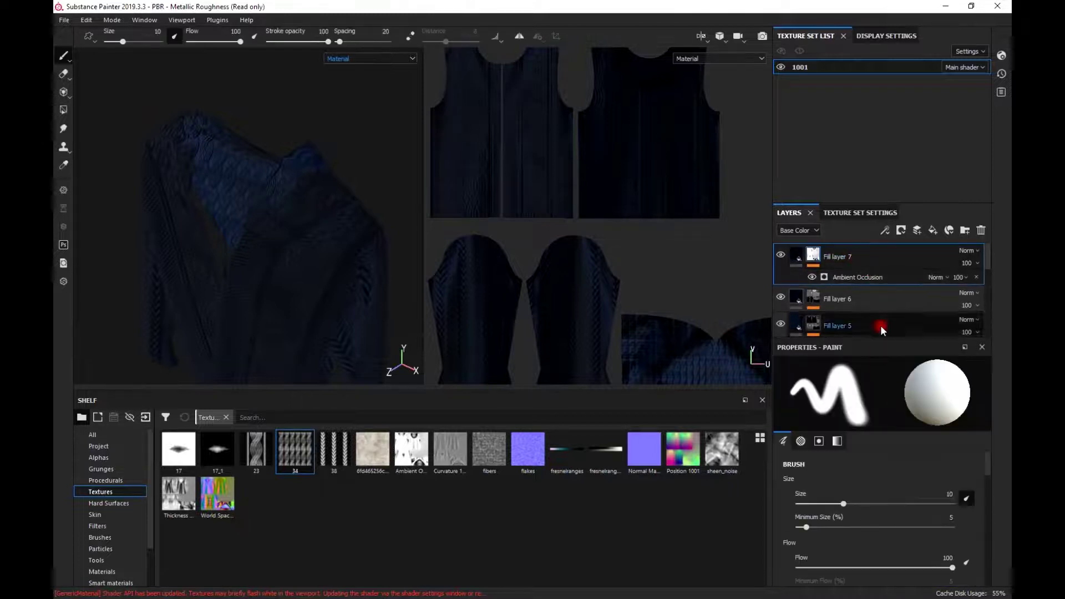
{"action": "left_click", "coordinate": [887, 276]}
{"action": "left_click", "coordinate": [918, 466]}
{"action": "left_click", "coordinate": [924, 507]}
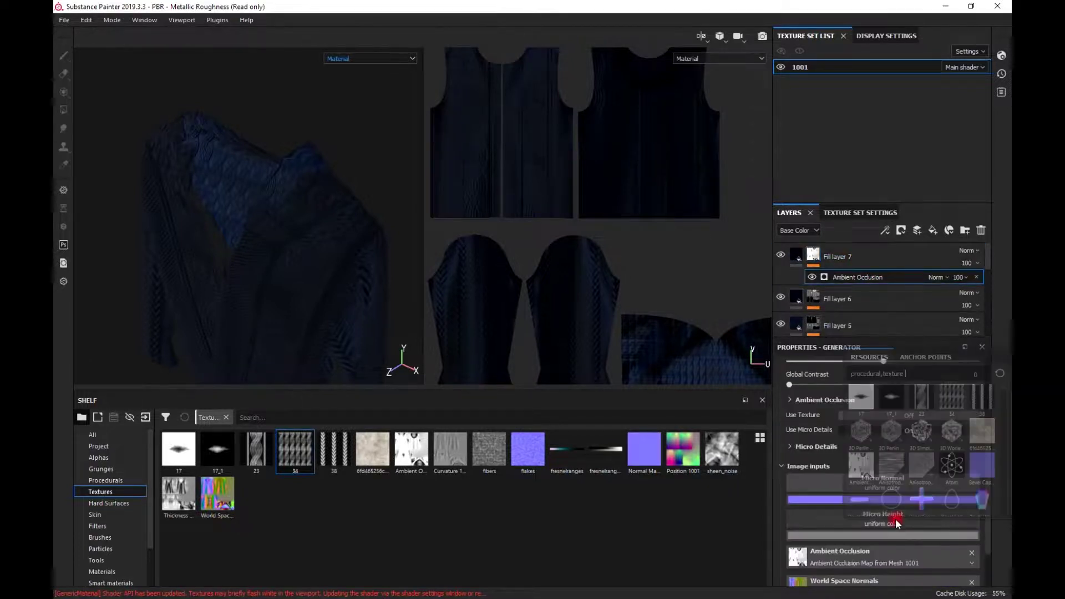
{"action": "left_click", "coordinate": [925, 357]}
{"action": "left_click", "coordinate": [887, 403]}
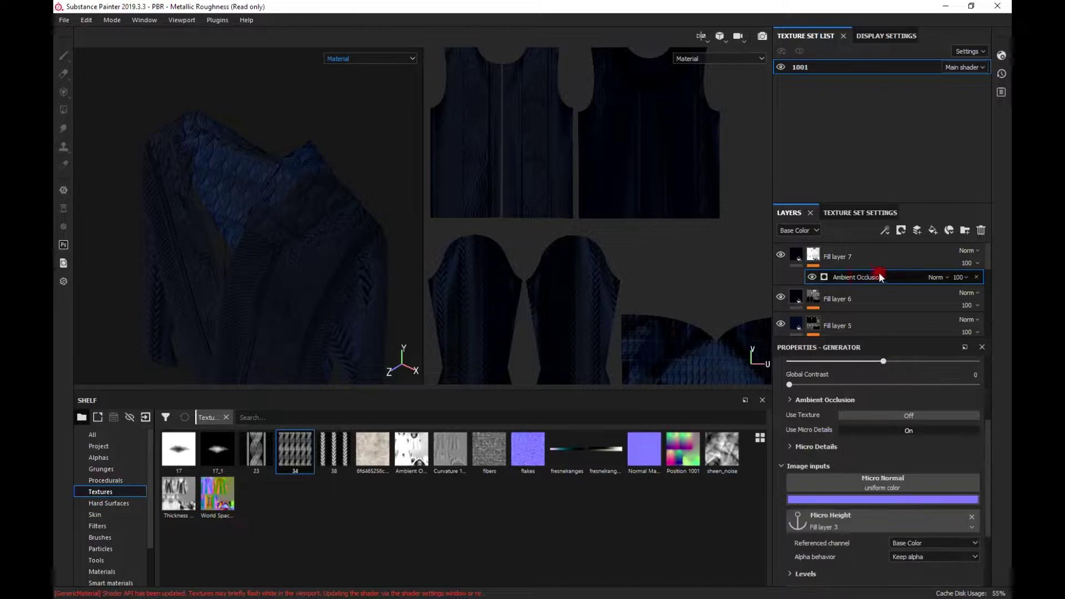
{"action": "scroll", "coordinate": [909, 430], "scroll_direction": "up", "scroll_amount": 3}
{"action": "left_click", "coordinate": [920, 434]}
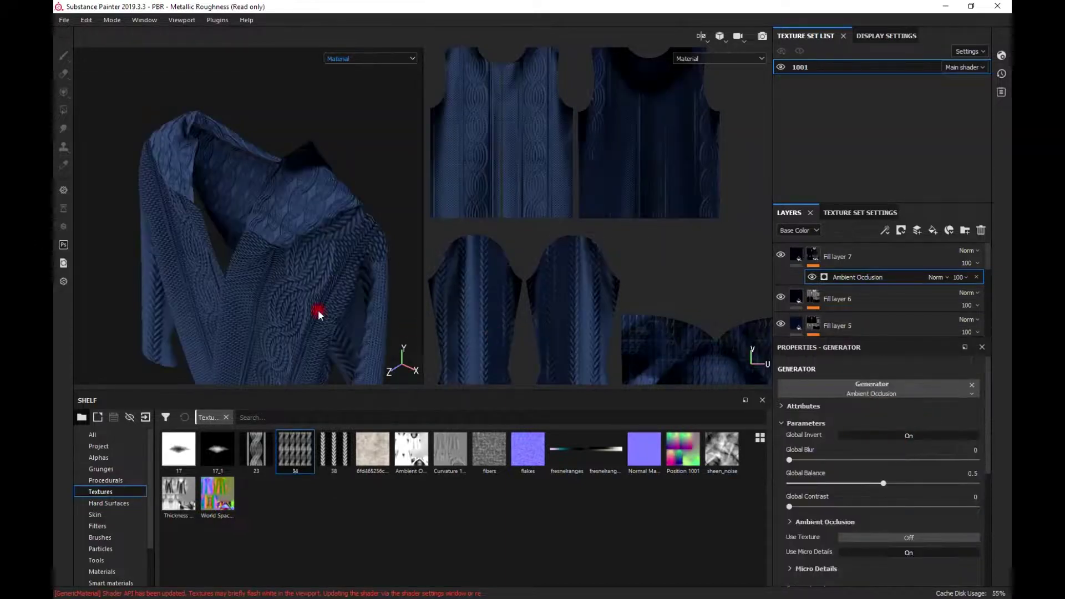
Compare the hood with Fill layer 7 hidden and shown, and examine the hood's knit recesses up close
{"action": "left_click_drag", "start_coordinate": [319, 314], "coordinate": [338, 233], "text": "alt"}
{"action": "left_click", "coordinate": [781, 255]}
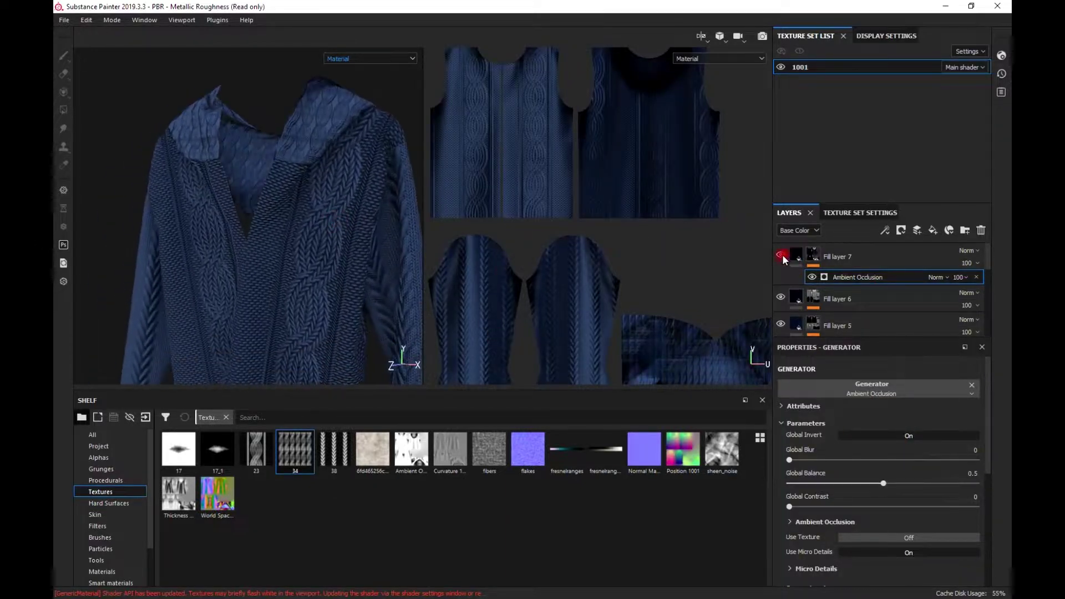
{"action": "left_click", "coordinate": [783, 255]}
{"action": "left_click", "coordinate": [782, 255]}
{"action": "left_click", "coordinate": [782, 255]}
{"action": "left_click_drag", "start_coordinate": [271, 155], "coordinate": [323, 209], "text": "alt"}
{"action": "scroll", "coordinate": [314, 218], "scroll_direction": "up", "scroll_amount": 5}
{"action": "scroll", "coordinate": [324, 210], "scroll_direction": "down", "scroll_amount": 2}
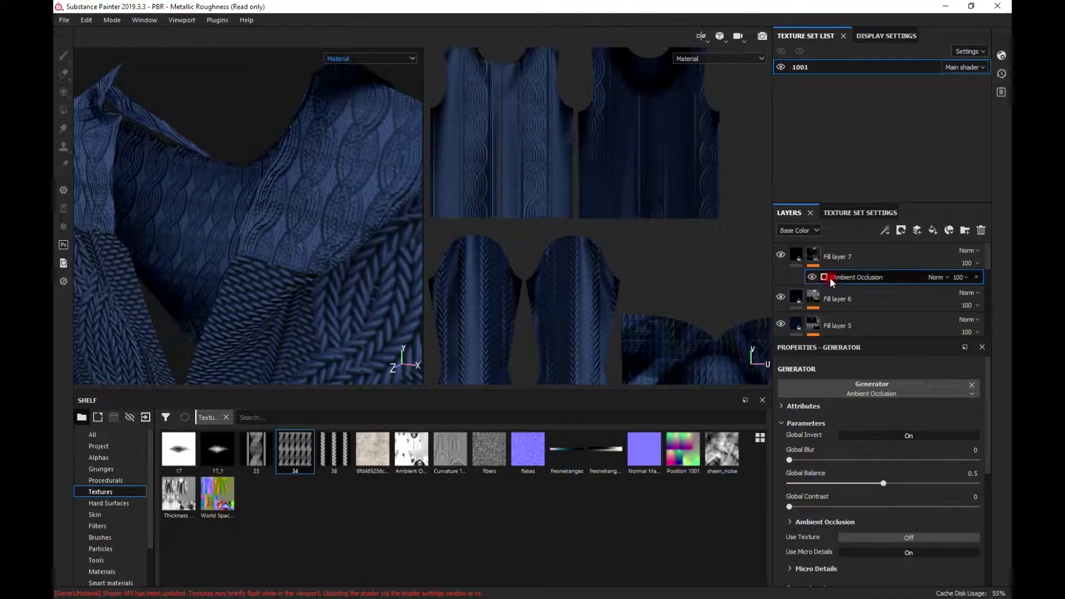
Set Global Contrast to 0.29 and Micro Height's referenced channel to Height in Fill layer 7's Ambient Occlusion generator
{"action": "scroll", "coordinate": [899, 463], "scroll_direction": "down", "scroll_amount": 1}
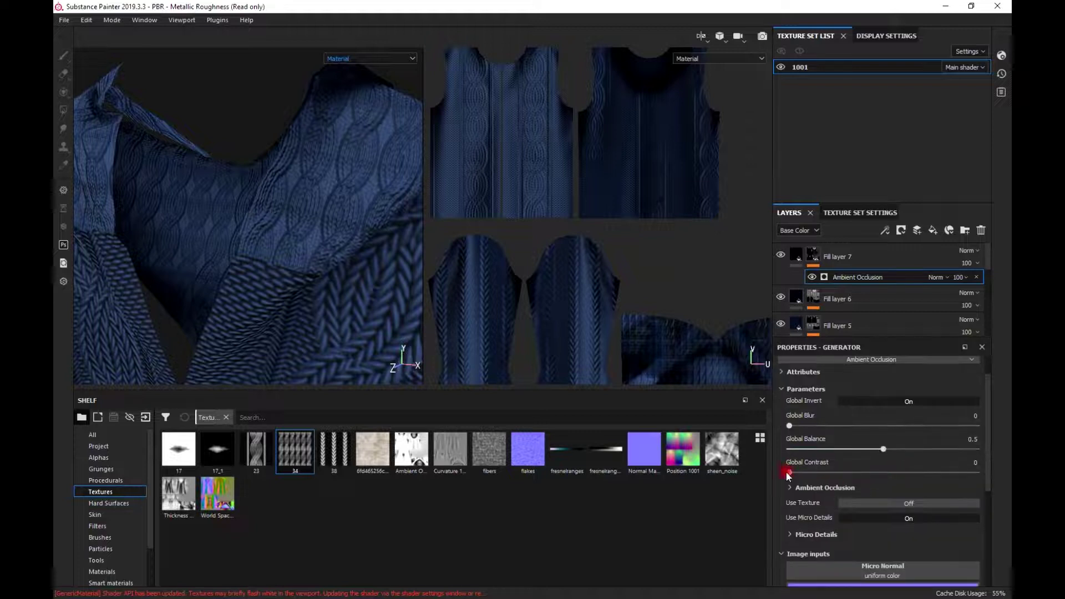
{"action": "left_click_drag", "start_coordinate": [788, 472], "coordinate": [843, 472]}
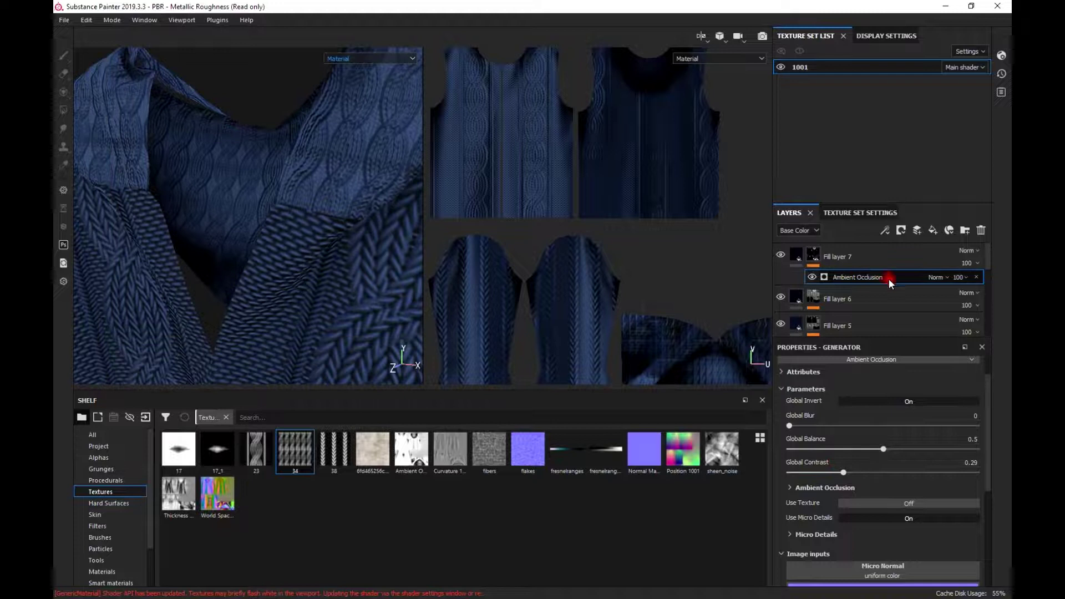
{"action": "scroll", "coordinate": [931, 475], "scroll_direction": "down", "scroll_amount": 4}
{"action": "left_click", "coordinate": [946, 491]}
{"action": "left_click", "coordinate": [912, 520]}
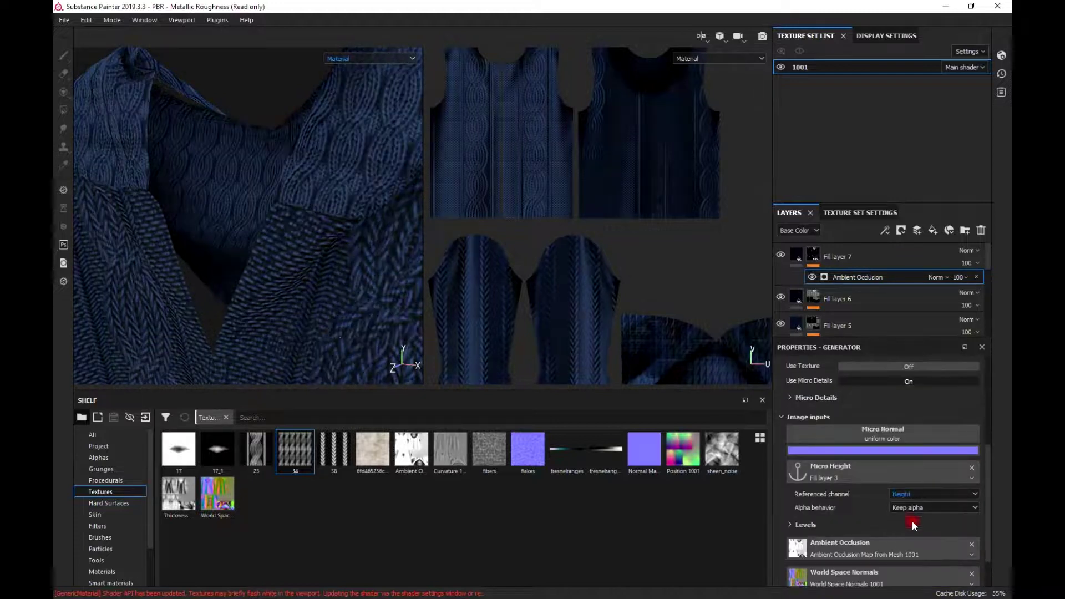
{"action": "scroll", "coordinate": [331, 308], "scroll_direction": "up", "scroll_amount": 3}
{"action": "scroll", "coordinate": [325, 304], "scroll_direction": "down", "scroll_amount": 5}
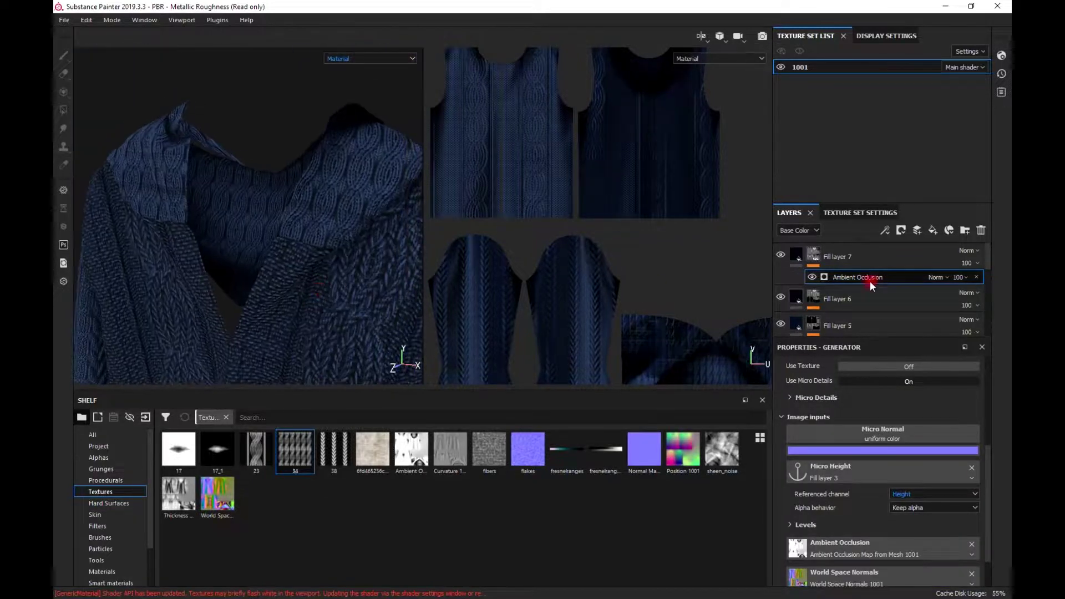
Add a Paint effect to Fill layer 7's mask and use Polygon Fill with black on its UV islands
{"action": "left_click", "coordinate": [885, 230]}
{"action": "left_click", "coordinate": [891, 256]}
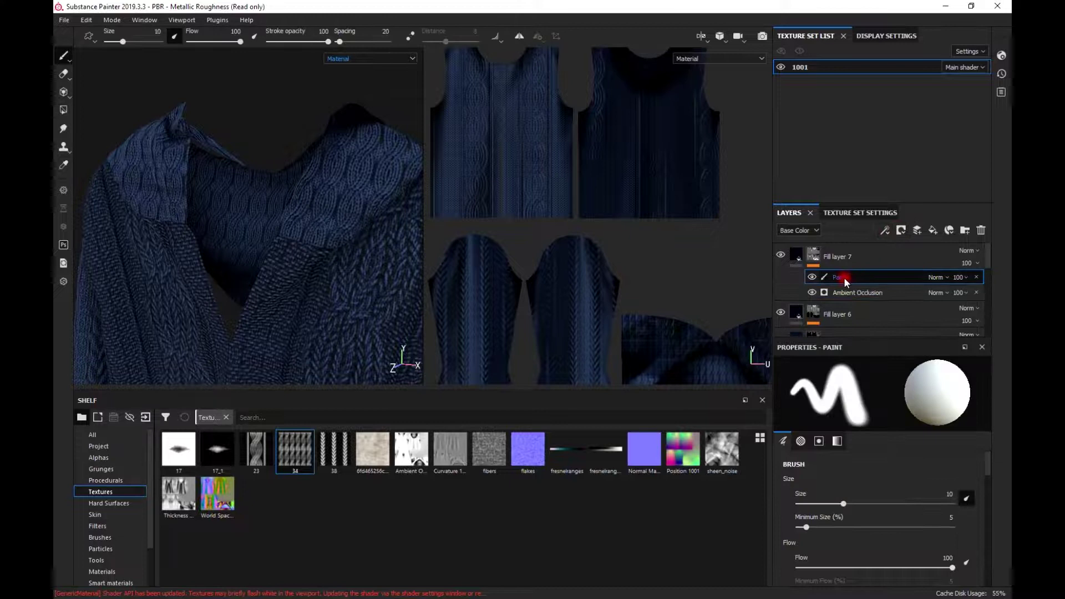
{"action": "left_click", "coordinate": [63, 110]}
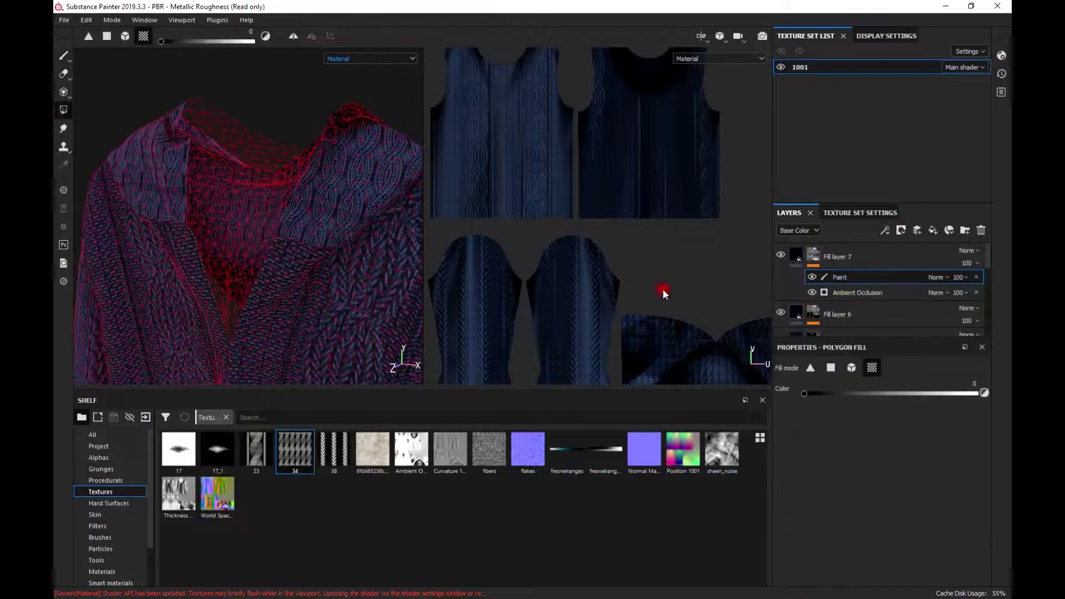
{"action": "key", "text": "1"}
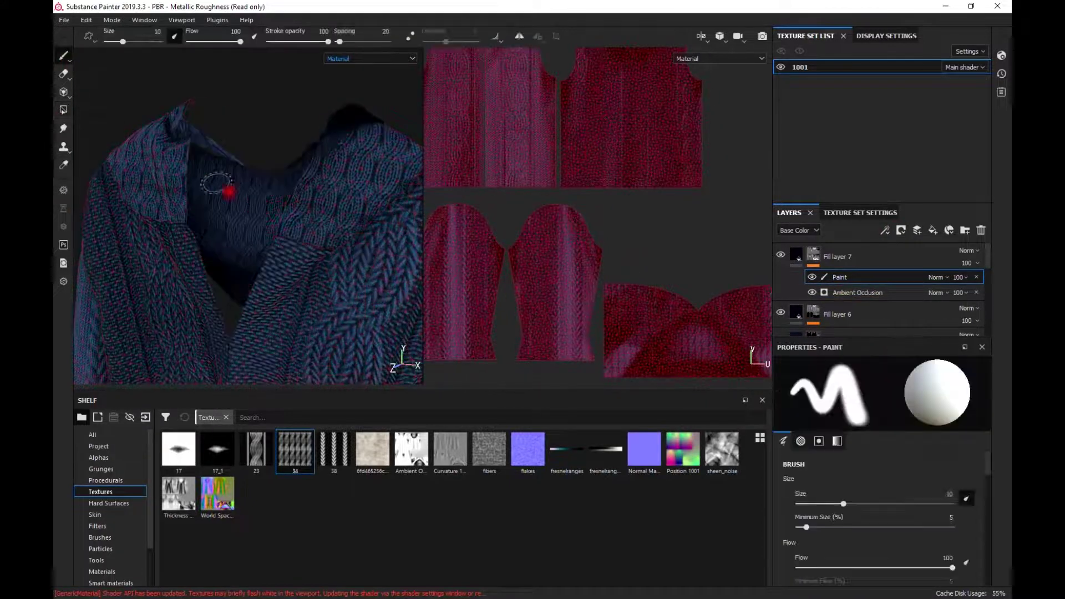
Use Polygon Fill in UV mode with black on the front body and sleeve islands in Fill layer 7's mask
{"action": "left_click", "coordinate": [781, 256]}
{"action": "left_click", "coordinate": [782, 255]}
{"action": "middle_click_drag", "start_coordinate": [240, 281], "coordinate": [266, 280], "text": "alt"}
{"action": "scroll", "coordinate": [266, 280], "scroll_direction": "up", "scroll_amount": 1}
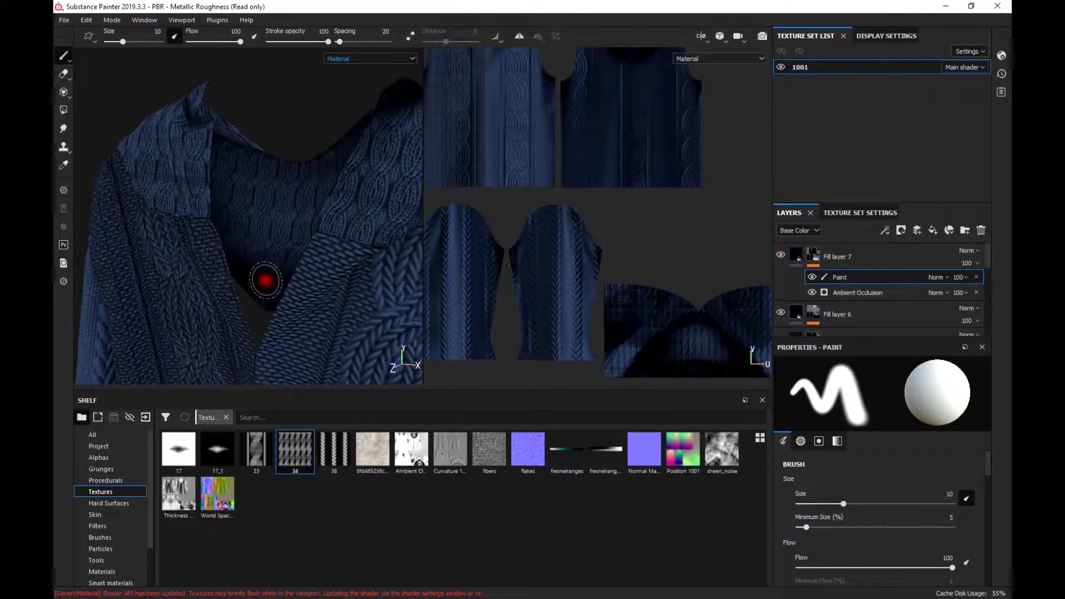
{"action": "left_click", "coordinate": [64, 110]}
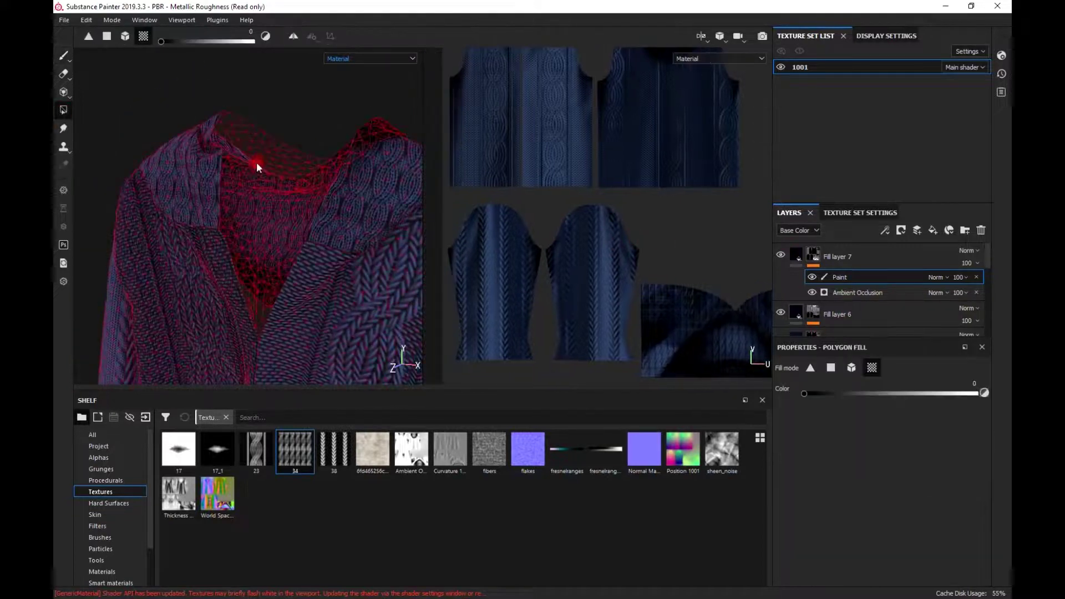
{"action": "left_click", "coordinate": [477, 164]}
{"action": "left_click", "coordinate": [501, 230]}
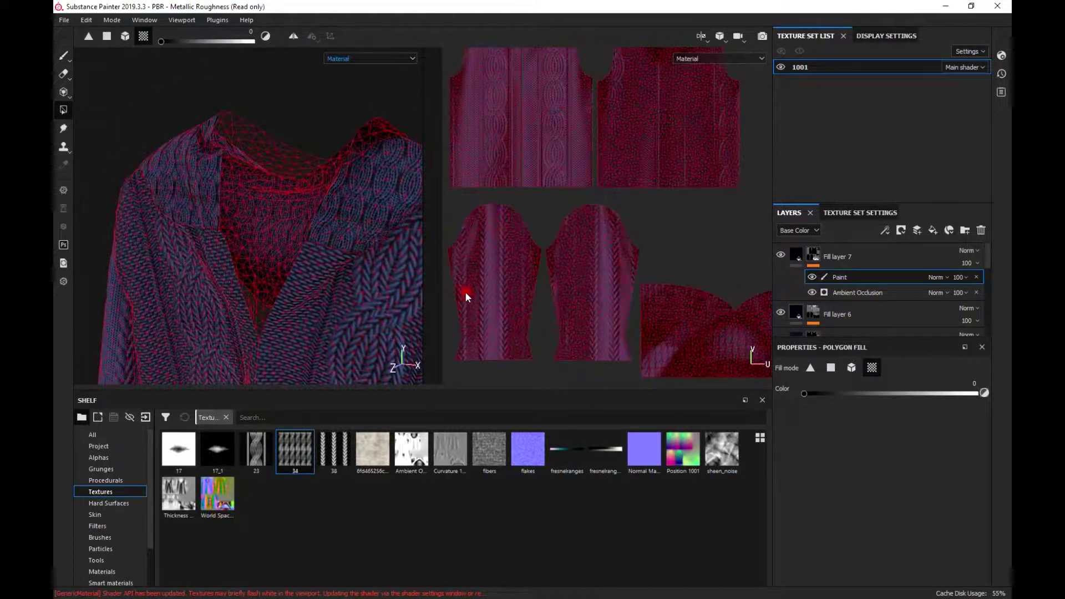
Compare the garment with Fill layer 7 hidden and shown, and examine its knit from near and far
{"action": "key", "text": "1"}
{"action": "left_click", "coordinate": [780, 254]}
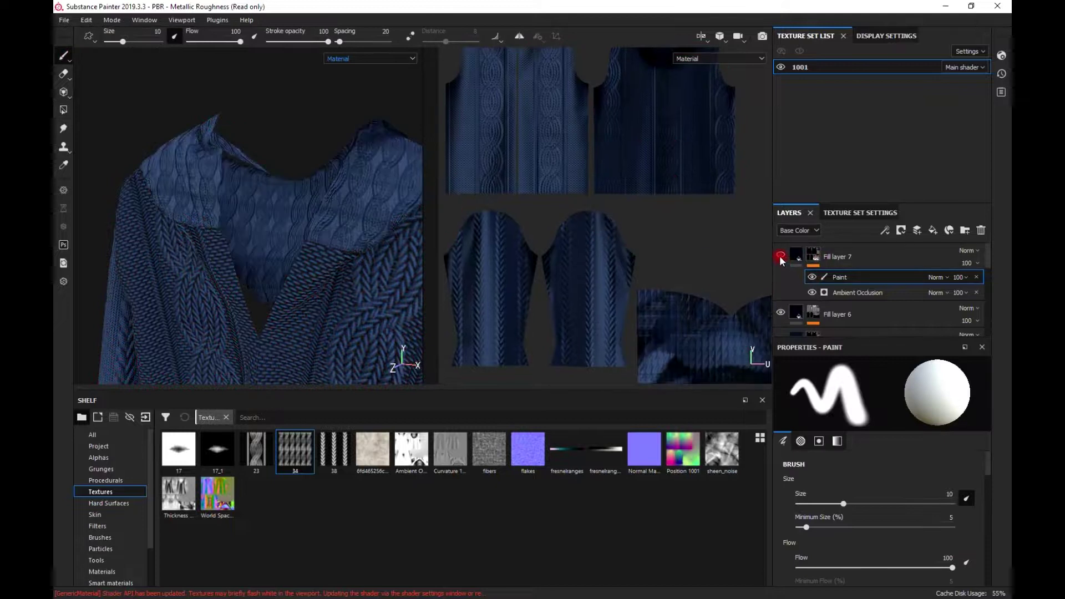
{"action": "left_click", "coordinate": [781, 256]}
{"action": "scroll", "coordinate": [281, 261], "scroll_direction": "down", "scroll_amount": 5}
{"action": "left_click_drag", "start_coordinate": [309, 293], "coordinate": [298, 248], "text": "alt"}
{"action": "scroll", "coordinate": [278, 267], "scroll_direction": "up", "scroll_amount": 6}
{"action": "scroll", "coordinate": [299, 248], "scroll_direction": "down", "scroll_amount": 3}
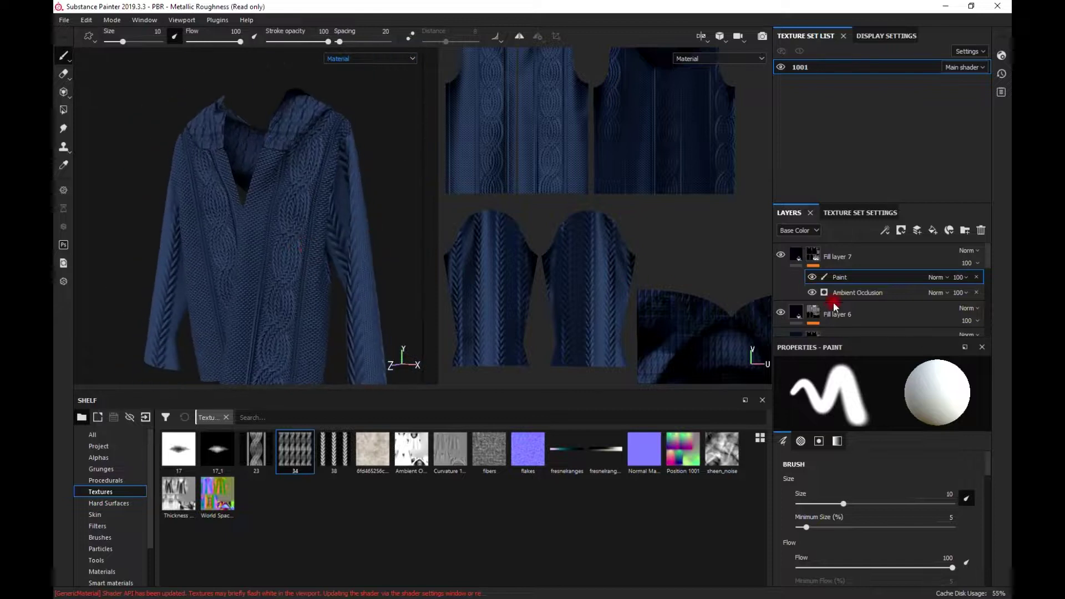
Set Global Contrast to 0.13 and Global Balance to 0.51 in Fill layer 6's Ambient Occlusion generator
{"action": "scroll", "coordinate": [837, 300], "scroll_direction": "down", "scroll_amount": 1}
{"action": "left_click", "coordinate": [831, 281]}
{"action": "left_click", "coordinate": [860, 314]}
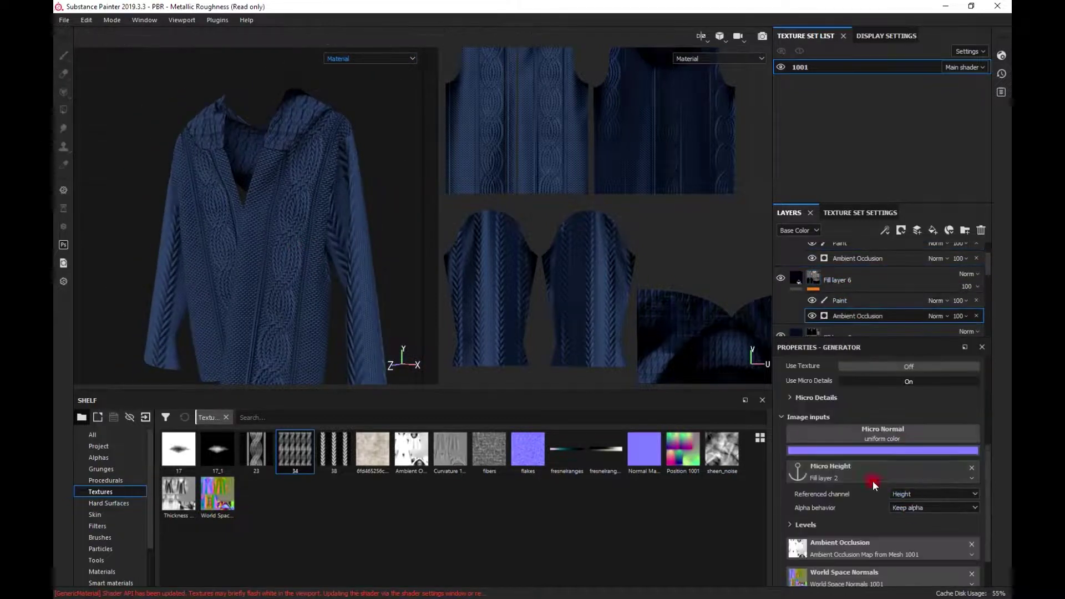
{"action": "scroll", "coordinate": [871, 452], "scroll_direction": "up", "scroll_amount": 5}
{"action": "mouse_move", "coordinate": [838, 497]}
{"action": "left_mouse_down"}
{"action": "mouse_move", "coordinate": [803, 506]}
{"action": "mouse_move", "coordinate": [813, 507]}
{"action": "left_mouse_up"}
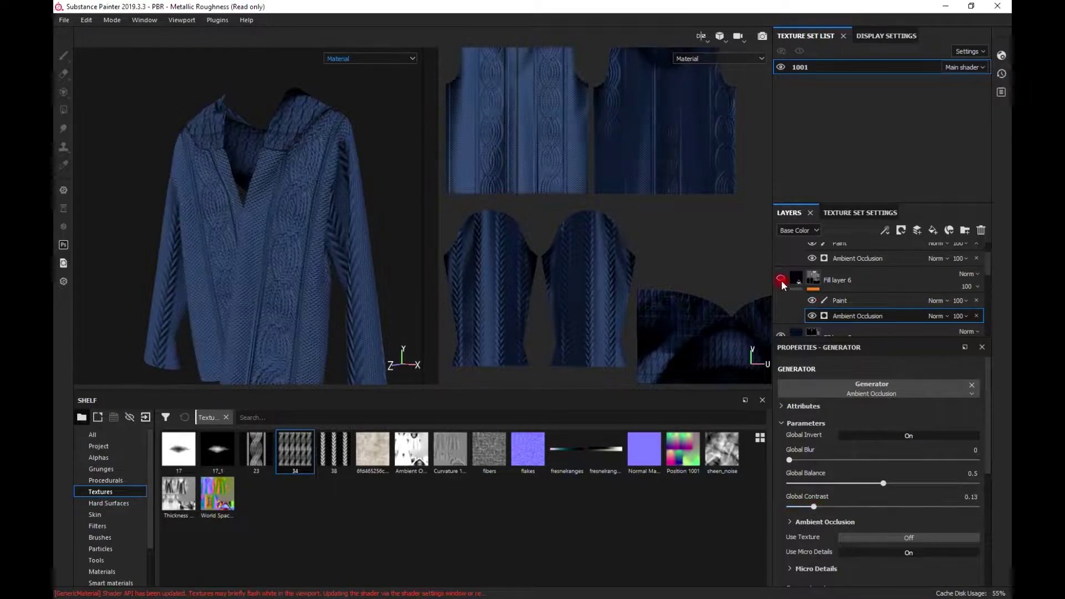
{"action": "mouse_move", "coordinate": [884, 485]}
{"action": "left_mouse_down"}
{"action": "mouse_move", "coordinate": [895, 482]}
{"action": "mouse_move", "coordinate": [859, 486]}
{"action": "mouse_move", "coordinate": [885, 486]}
{"action": "left_mouse_up"}
Set Blur to 0.26, Balance to 0.41 and Contrast to 0.08 in the Ambient Occlusion section of Fill layer 6's generator
{"action": "left_click", "coordinate": [797, 522]}
{"action": "scroll", "coordinate": [798, 523], "scroll_direction": "down", "scroll_amount": 1}
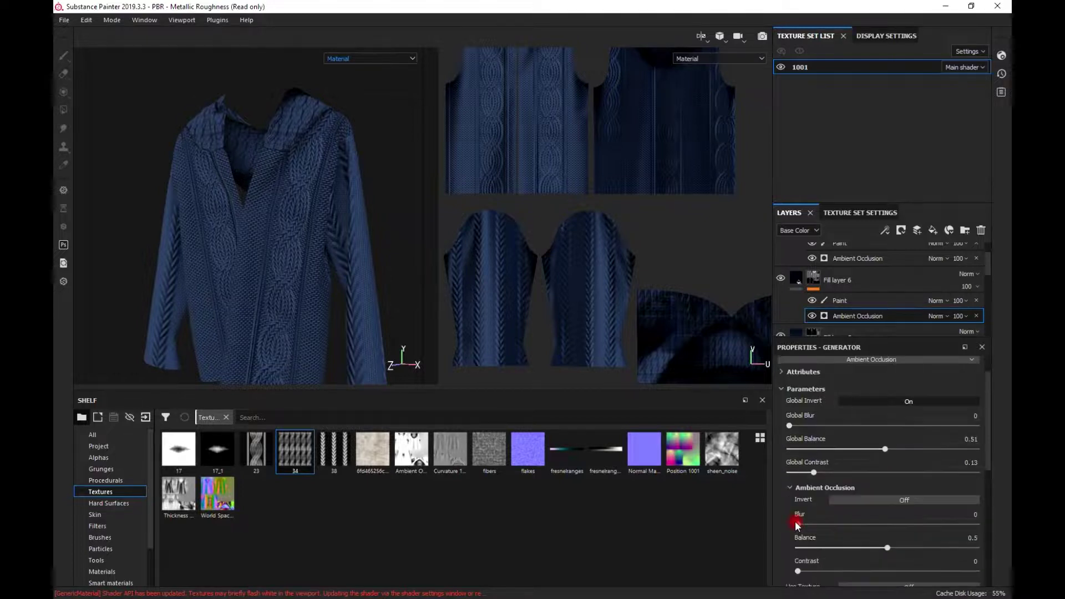
{"action": "mouse_move", "coordinate": [798, 571]}
{"action": "left_mouse_down"}
{"action": "mouse_move", "coordinate": [849, 571]}
{"action": "mouse_move", "coordinate": [850, 543]}
{"action": "mouse_move", "coordinate": [828, 571]}
{"action": "mouse_move", "coordinate": [811, 572]}
{"action": "left_mouse_up"}
{"action": "scroll", "coordinate": [274, 233], "scroll_direction": "up", "scroll_amount": 6}
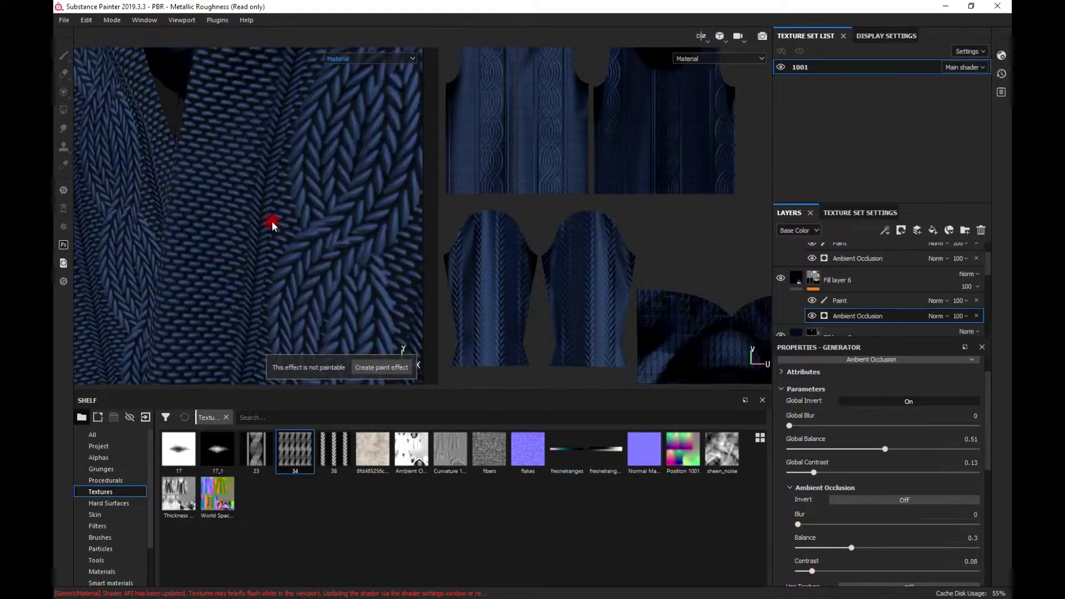
{"action": "scroll", "coordinate": [273, 223], "scroll_direction": "down", "scroll_amount": 6}
{"action": "mouse_move", "coordinate": [799, 525]}
{"action": "left_mouse_down"}
{"action": "mouse_move", "coordinate": [821, 526]}
{"action": "mouse_move", "coordinate": [808, 526]}
{"action": "left_mouse_up"}
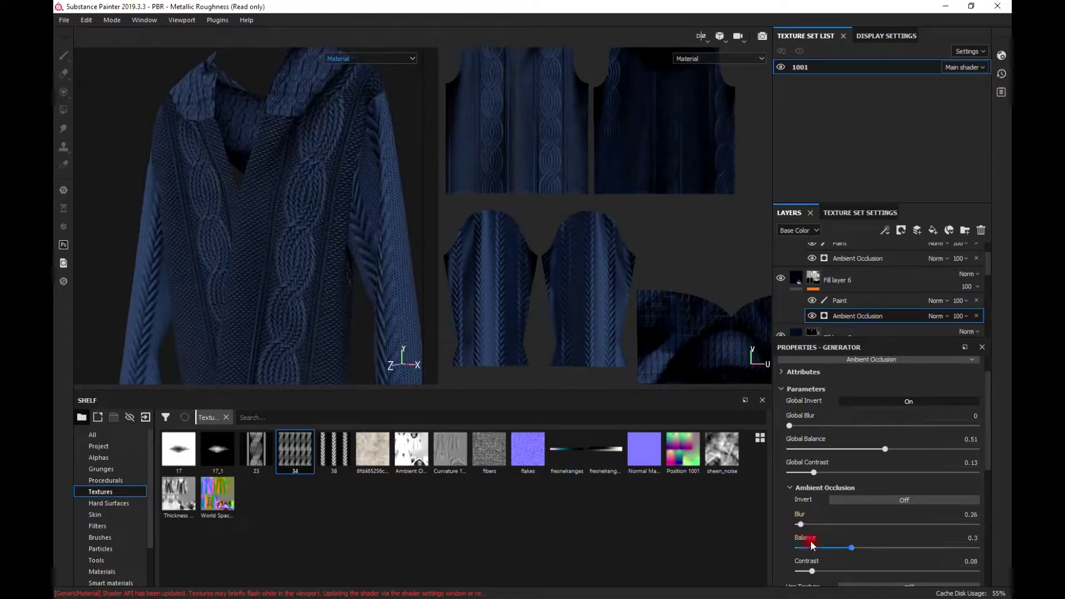
{"action": "left_click", "coordinate": [872, 548]}
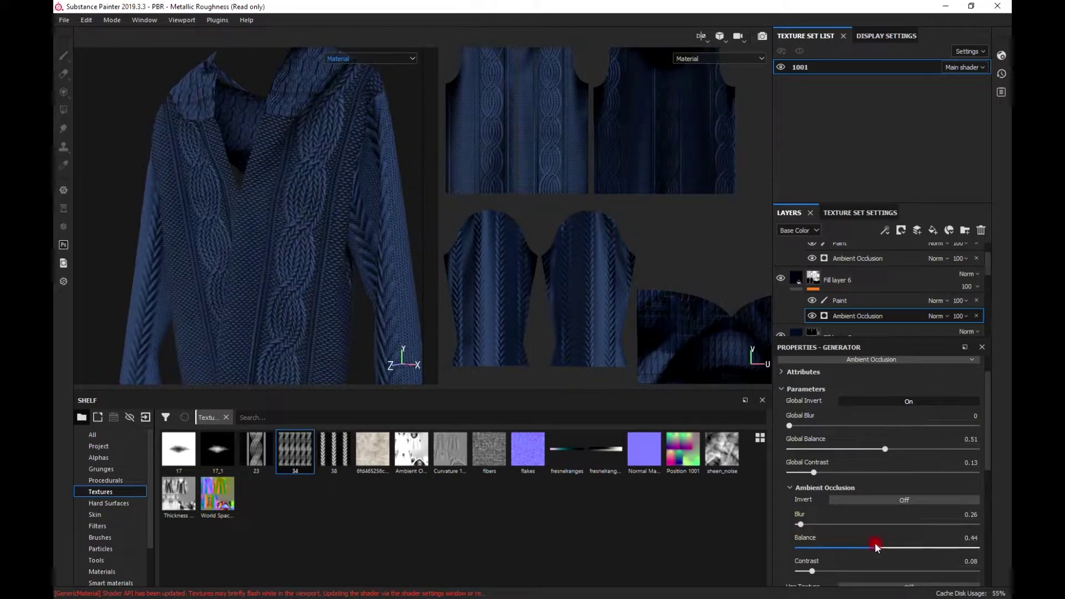
Examine the knit shading on the garment's back, hood and front under rotated environment lighting
{"action": "scroll", "coordinate": [317, 287], "scroll_direction": "down", "scroll_amount": 4}
{"action": "left_click_drag", "start_coordinate": [316, 287], "coordinate": [262, 294], "text": "alt"}
{"action": "scroll", "coordinate": [265, 285], "scroll_direction": "up", "scroll_amount": 2}
{"action": "right_click_drag", "start_coordinate": [261, 295], "coordinate": [209, 304], "text": "shift"}
{"action": "scroll", "coordinate": [217, 302], "scroll_direction": "up", "scroll_amount": 3}
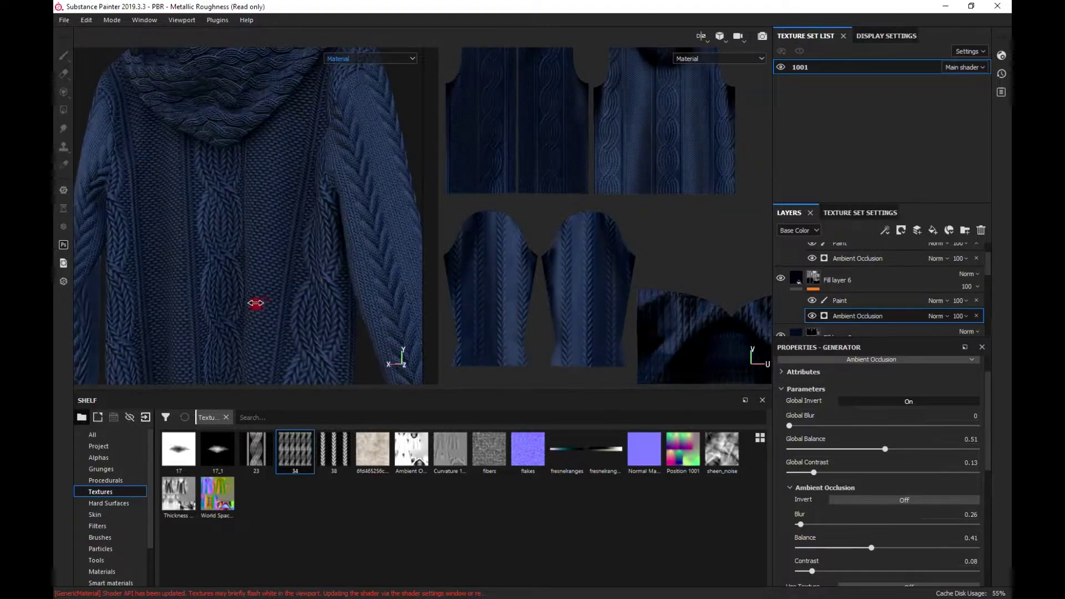
{"action": "scroll", "coordinate": [257, 306], "scroll_direction": "down", "scroll_amount": 6}
{"action": "left_click_drag", "start_coordinate": [309, 302], "coordinate": [305, 247], "text": "alt"}
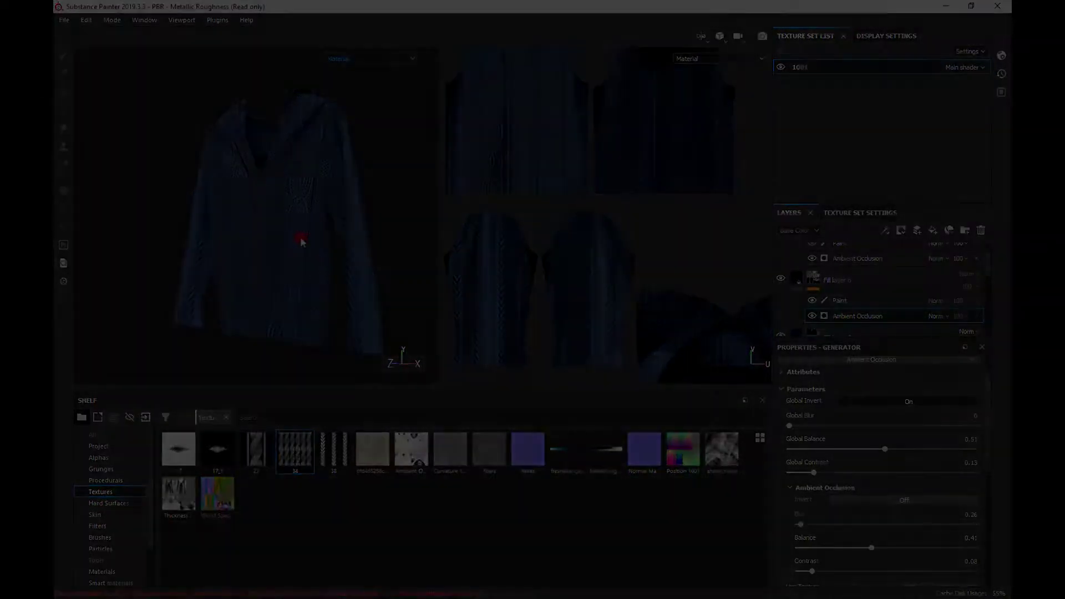